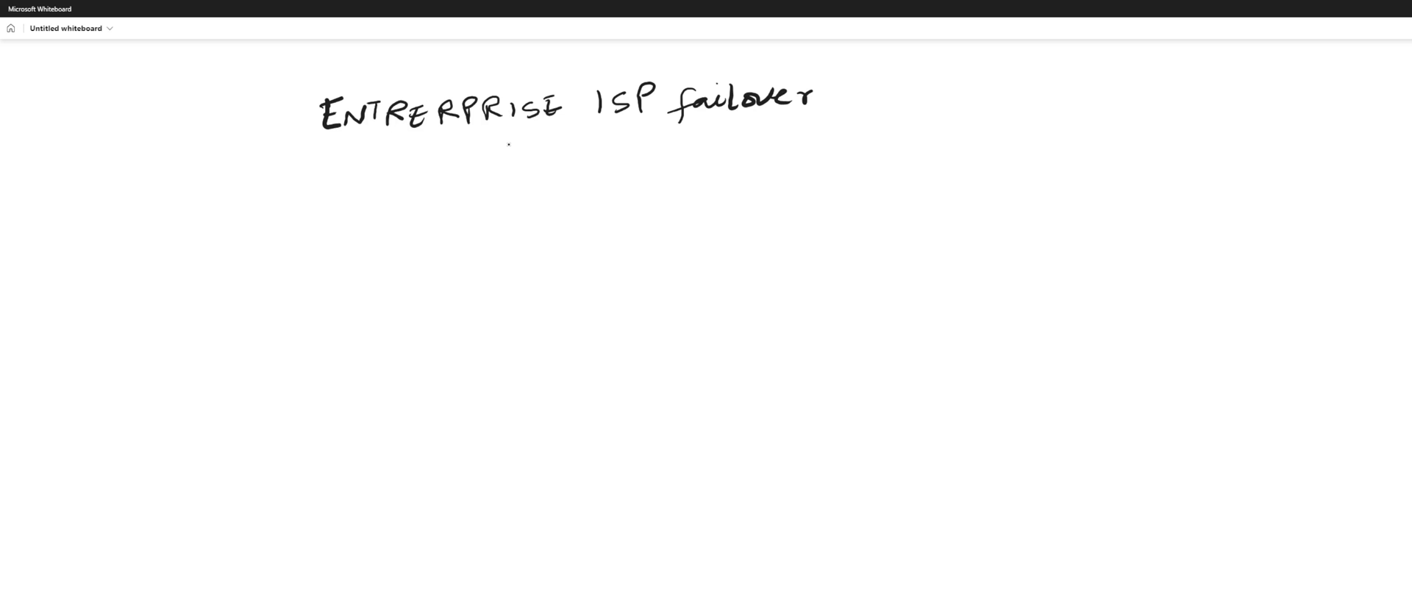
Handwrite "BGP/OSPF" beneath the "ENTRERPRISE ISP failover" title.
{"action": "left_click_drag", "start_coordinate": [513, 139], "coordinate": [513, 158]}
{"action": "mouse_move", "coordinate": [514, 140]}
{"action": "left_mouse_down"}
{"action": "mouse_move", "coordinate": [513, 156]}
{"action": "mouse_move", "coordinate": [563, 152]}
{"action": "left_mouse_up"}
{"action": "left_click_drag", "start_coordinate": [553, 148], "coordinate": [625, 141]}
{"action": "left_click", "coordinate": [621, 144]}
{"action": "mouse_move", "coordinate": [650, 137]}
{"action": "left_mouse_down"}
{"action": "mouse_move", "coordinate": [642, 153]}
{"action": "mouse_move", "coordinate": [666, 145]}
{"action": "left_mouse_up"}
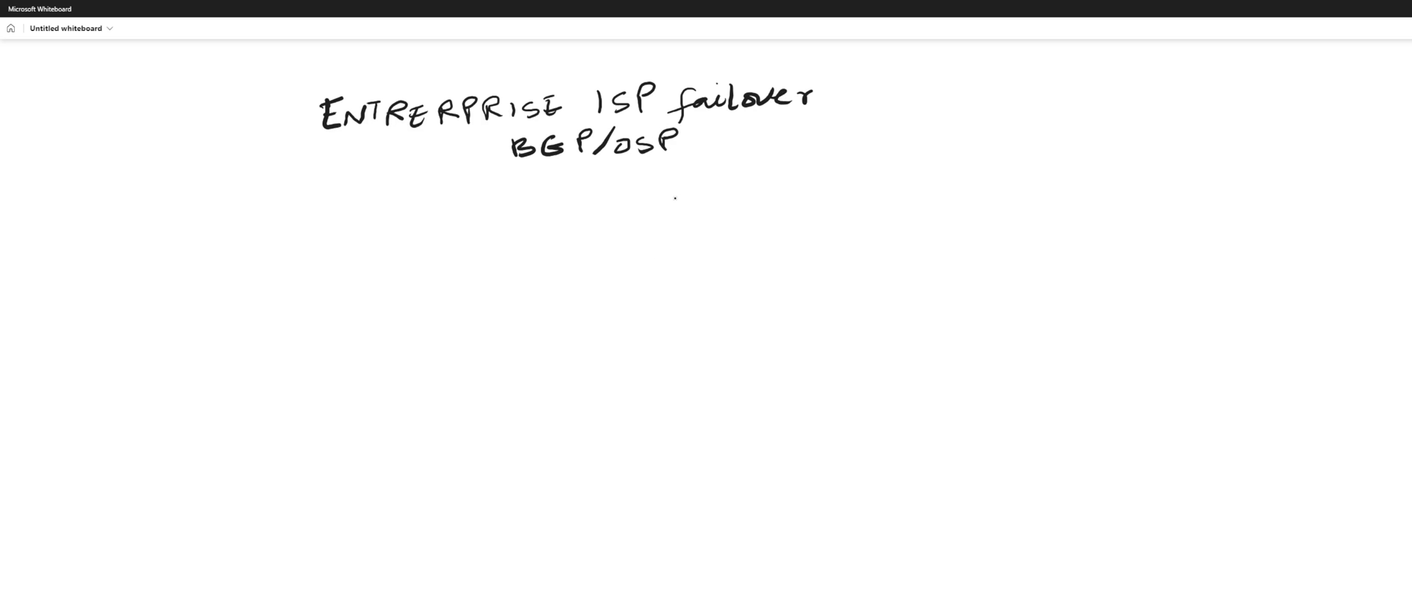
{"action": "mouse_move", "coordinate": [690, 136]}
{"action": "left_mouse_down"}
{"action": "mouse_move", "coordinate": [689, 157]}
{"action": "mouse_move", "coordinate": [707, 131]}
{"action": "left_mouse_up"}
{"action": "left_click_drag", "start_coordinate": [690, 149], "coordinate": [700, 147]}
Add a circle below and to the left of the title, labelled "R5" and "ISP1" on two lines.
{"action": "left_click", "coordinate": [283, 245]}
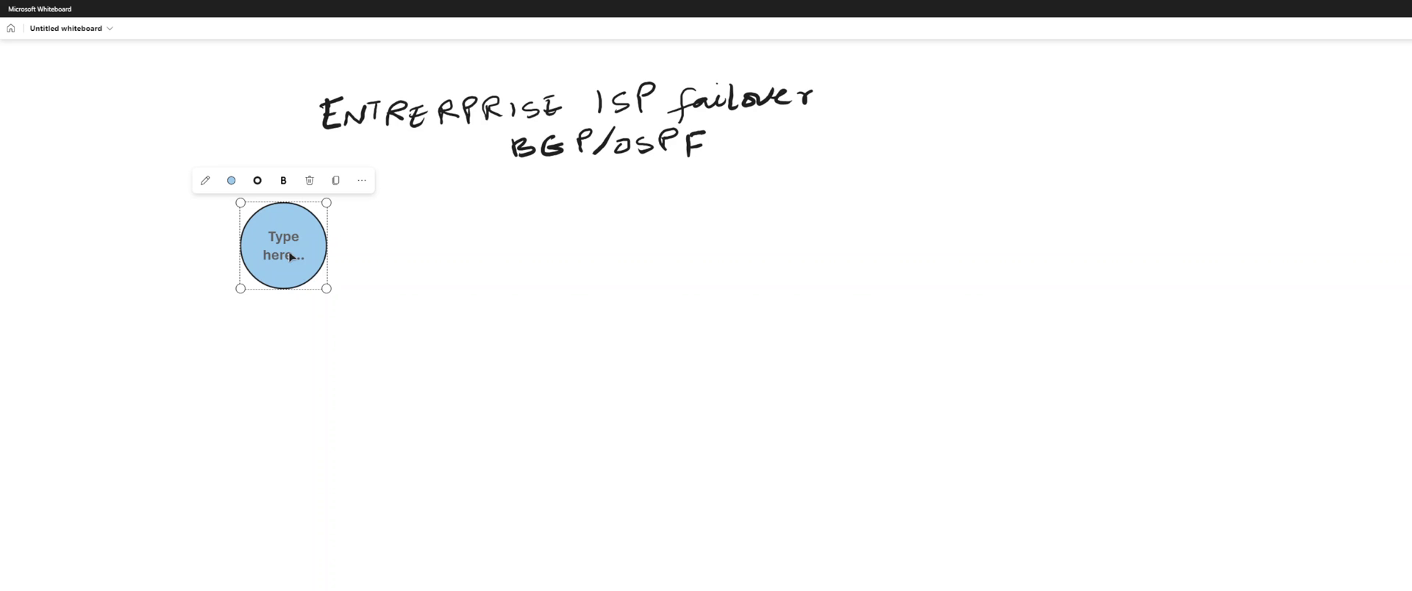
{"action": "left_click", "coordinate": [288, 250]}
{"action": "type", "text": "R5"}
{"action": "key", "text": "Return"}
{"action": "type", "text": "ISP1"}
{"action": "left_click", "coordinate": [616, 379]}
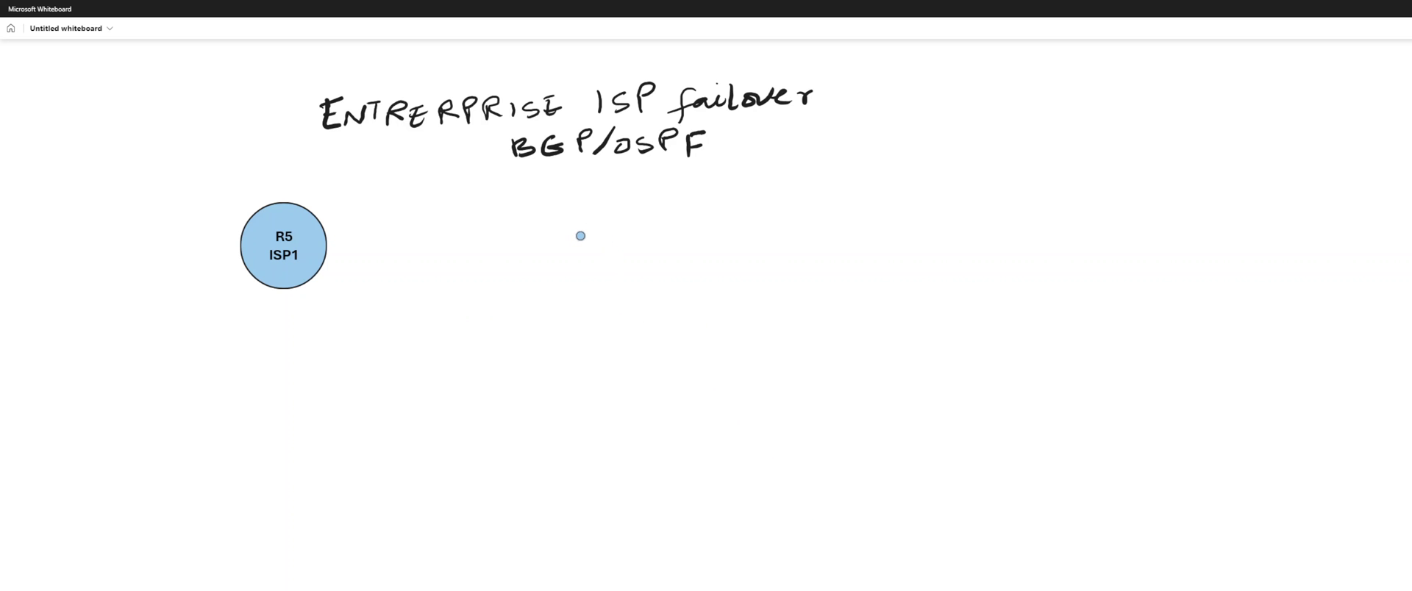
Add a second circle to the right of R5, labelled "R4", "ISP2" and "AS4" on three lines.
{"action": "left_click", "coordinate": [578, 234]}
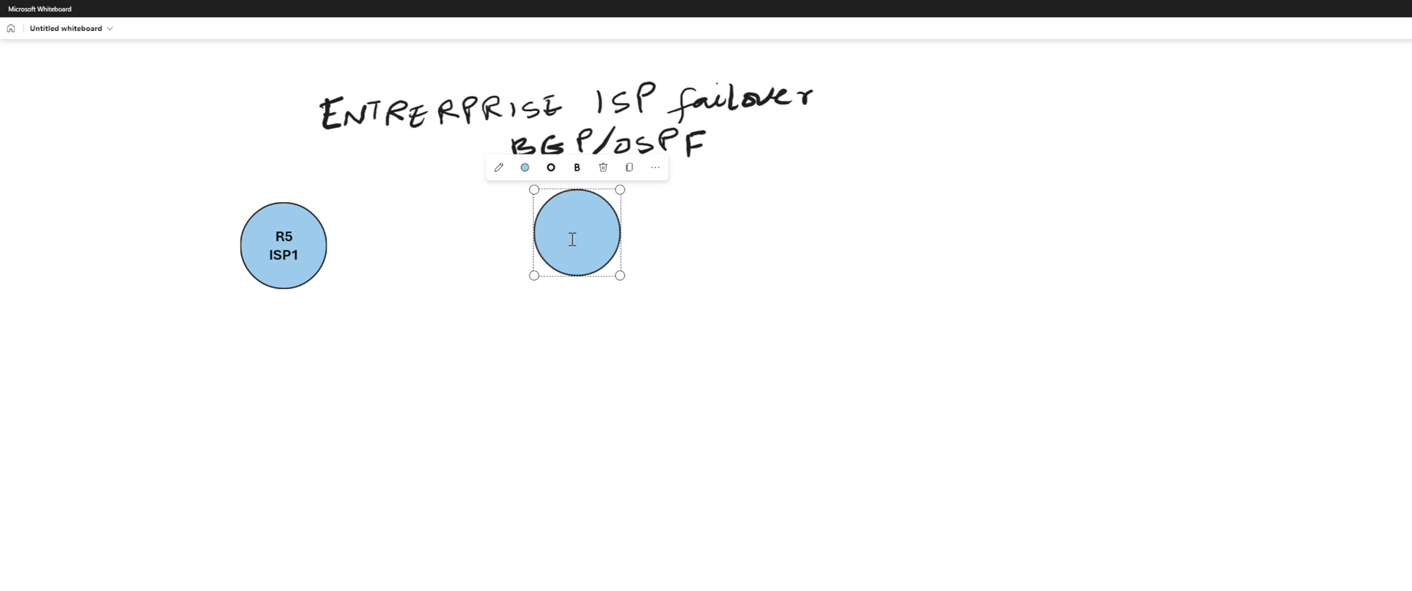
{"action": "type", "text": "R$"}
{"action": "key", "text": "BackSpace"}
{"action": "type", "text": "4"}
{"action": "key", "text": "Return"}
{"action": "type", "text": "ISP2"}
{"action": "key", "text": "Return"}
{"action": "type", "text": "AS4"}
Add "AS5" as a third line to the R5 circle's label.
{"action": "left_click", "coordinate": [318, 261]}
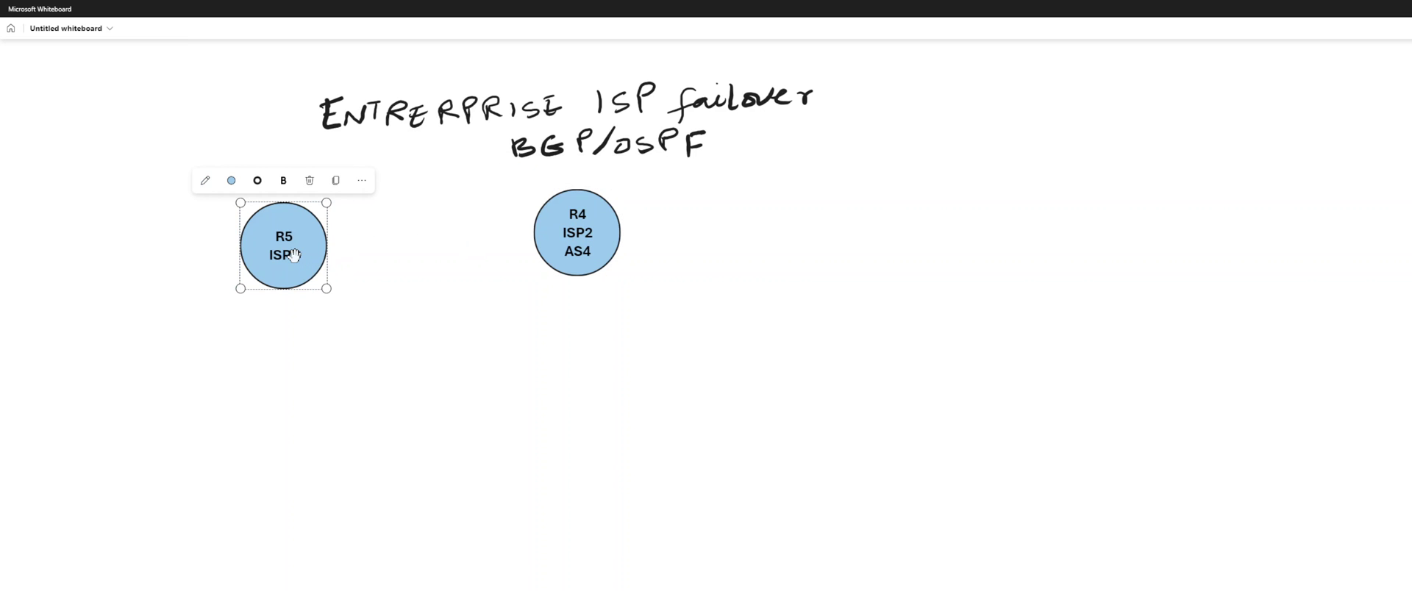
{"action": "left_click", "coordinate": [292, 257]}
{"action": "key", "text": "Return"}
{"action": "type", "text": "AS5"}
{"action": "left_click", "coordinate": [470, 396]}
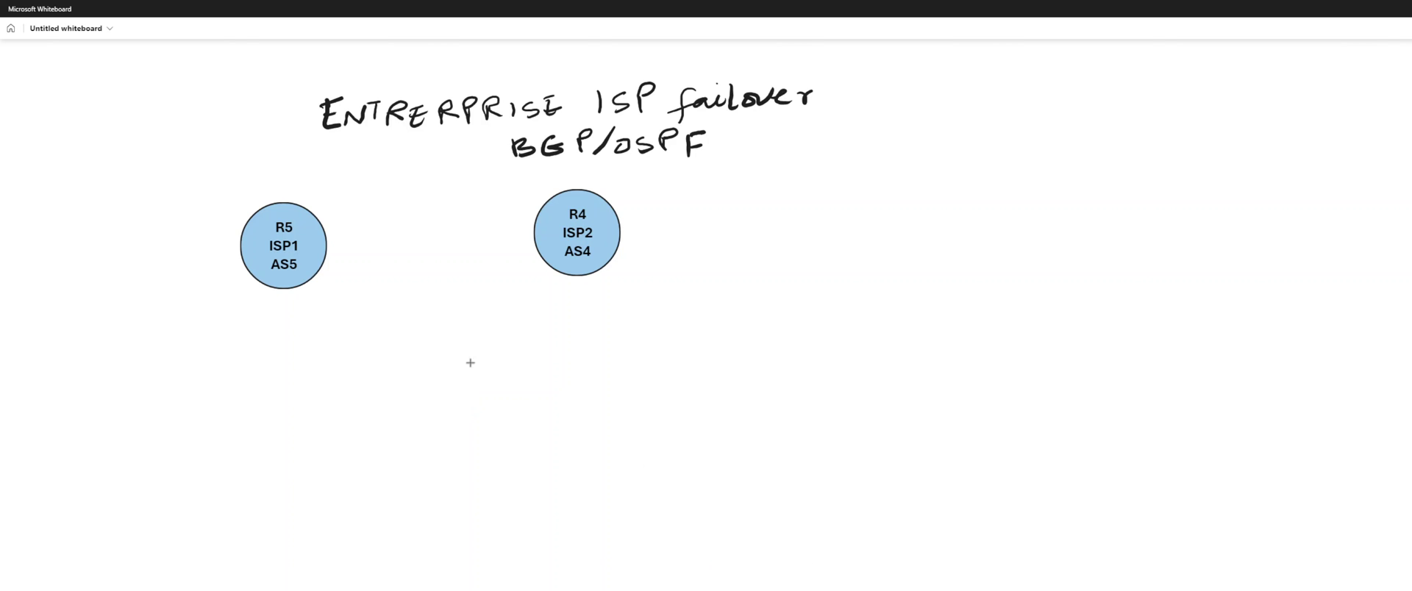
Draw a straight line connecting the R5 circle to the R4 circle.
{"action": "left_click", "coordinate": [322, 265]}
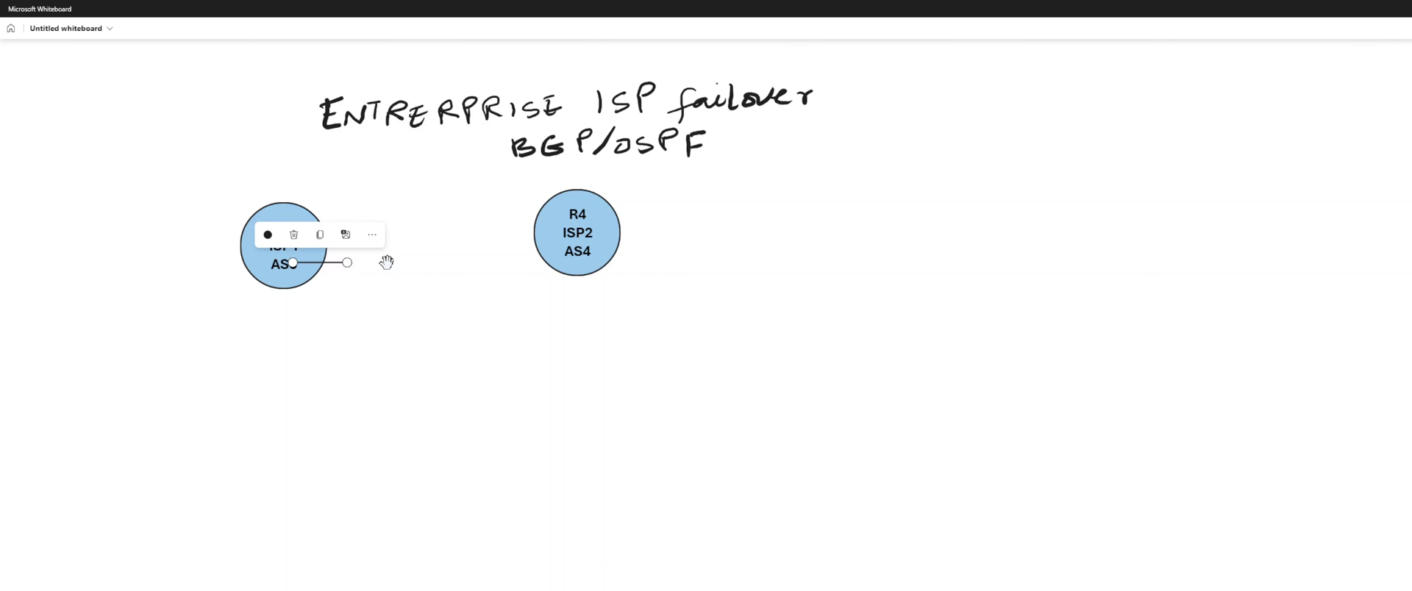
{"action": "left_click_drag", "start_coordinate": [325, 265], "coordinate": [358, 273]}
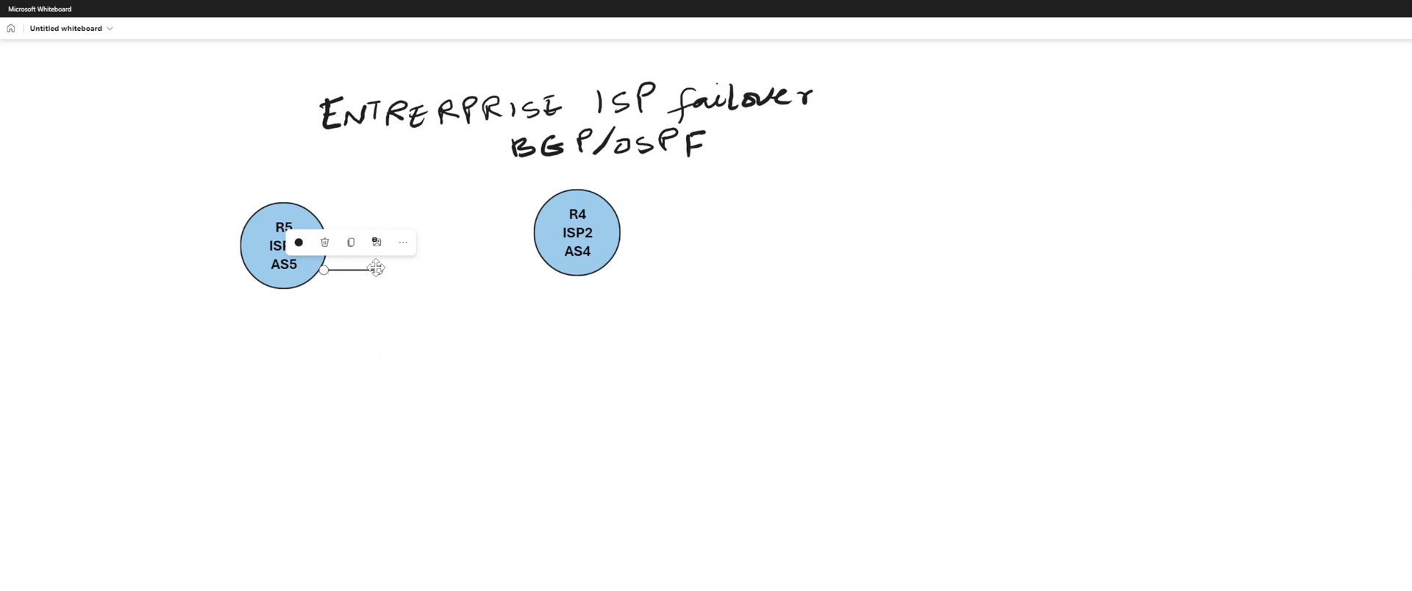
{"action": "left_click_drag", "start_coordinate": [379, 270], "coordinate": [548, 266]}
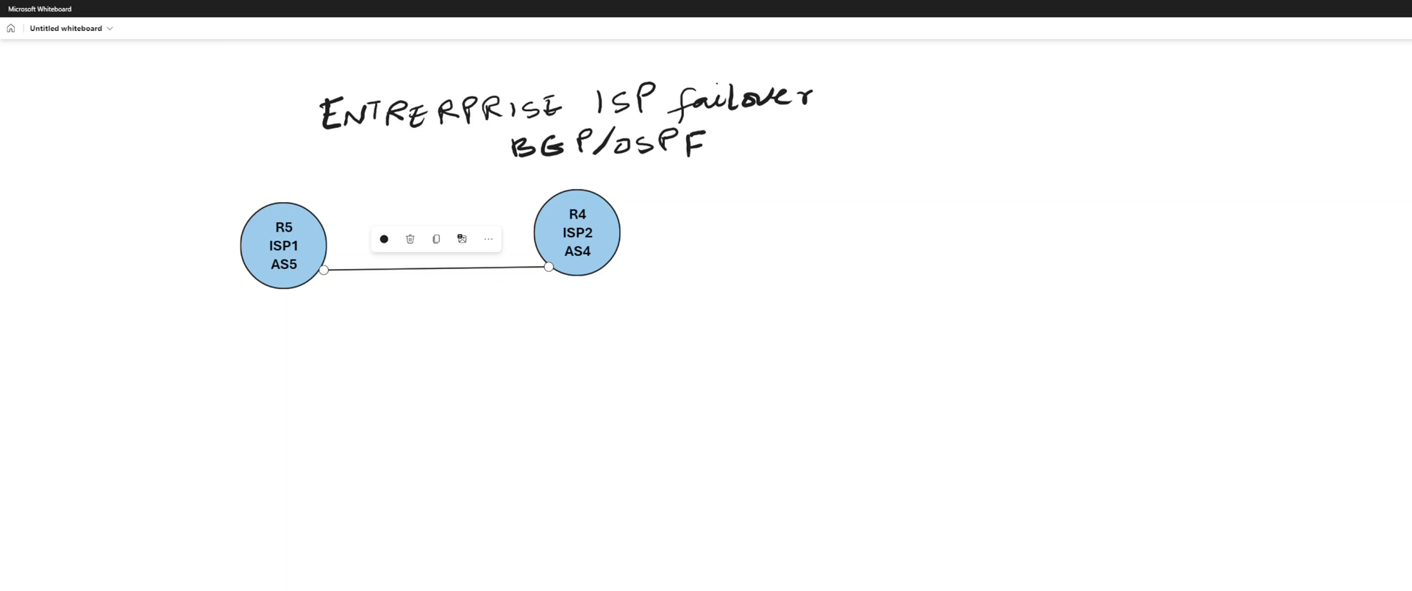
Draw a large rectangle below the two ISP circles, labelled "AS 123" and "OSPF" on two lines.
{"action": "left_click_drag", "start_coordinate": [254, 356], "coordinate": [626, 590]}
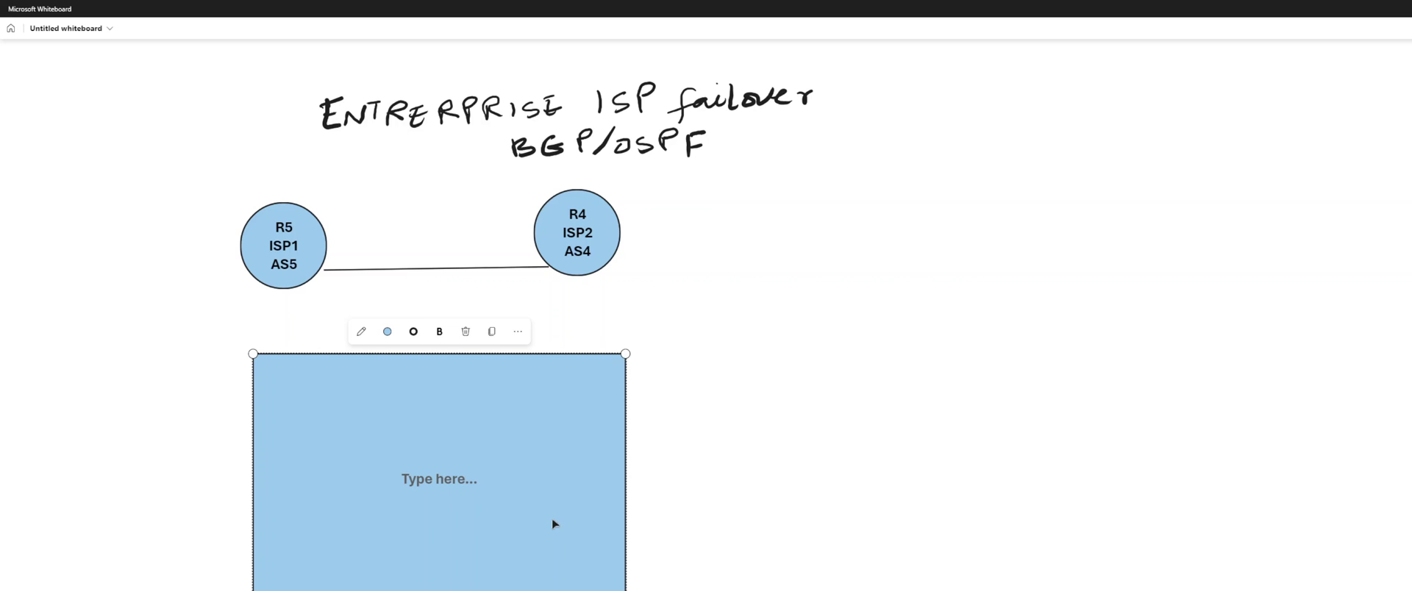
{"action": "left_click", "coordinate": [447, 479]}
{"action": "type", "text": "AS 123"}
{"action": "key", "text": "Return"}
{"action": "type", "text": "OSPF"}
{"action": "left_click", "coordinate": [775, 529]}
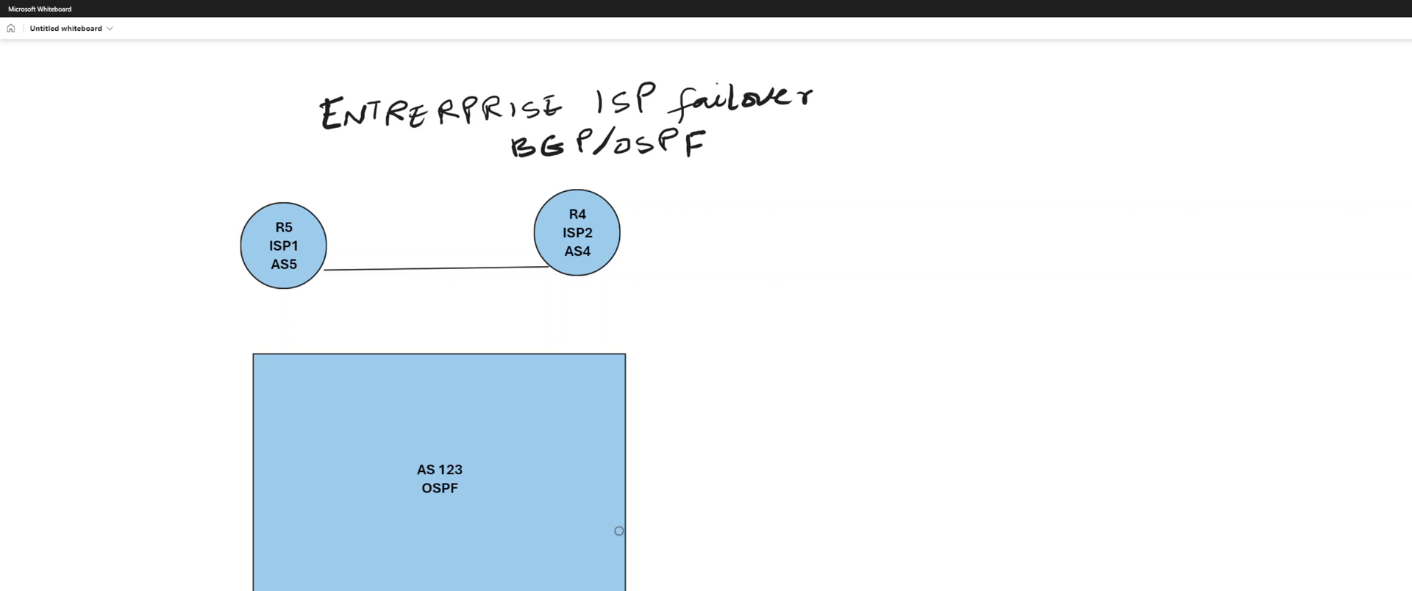
Add a circle labelled "R1" on the upper-left corner of the AS 123 rectangle.
{"action": "key", "text": "ctrl+v"}
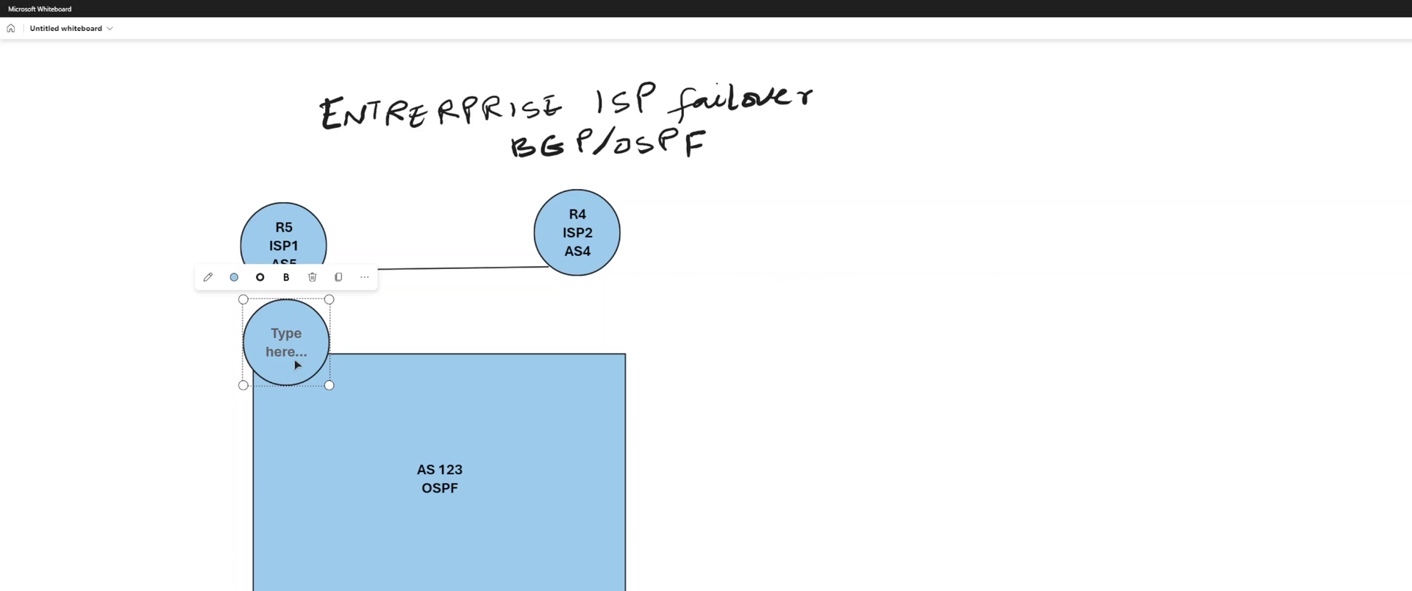
{"action": "left_click_drag", "start_coordinate": [292, 356], "coordinate": [322, 390]}
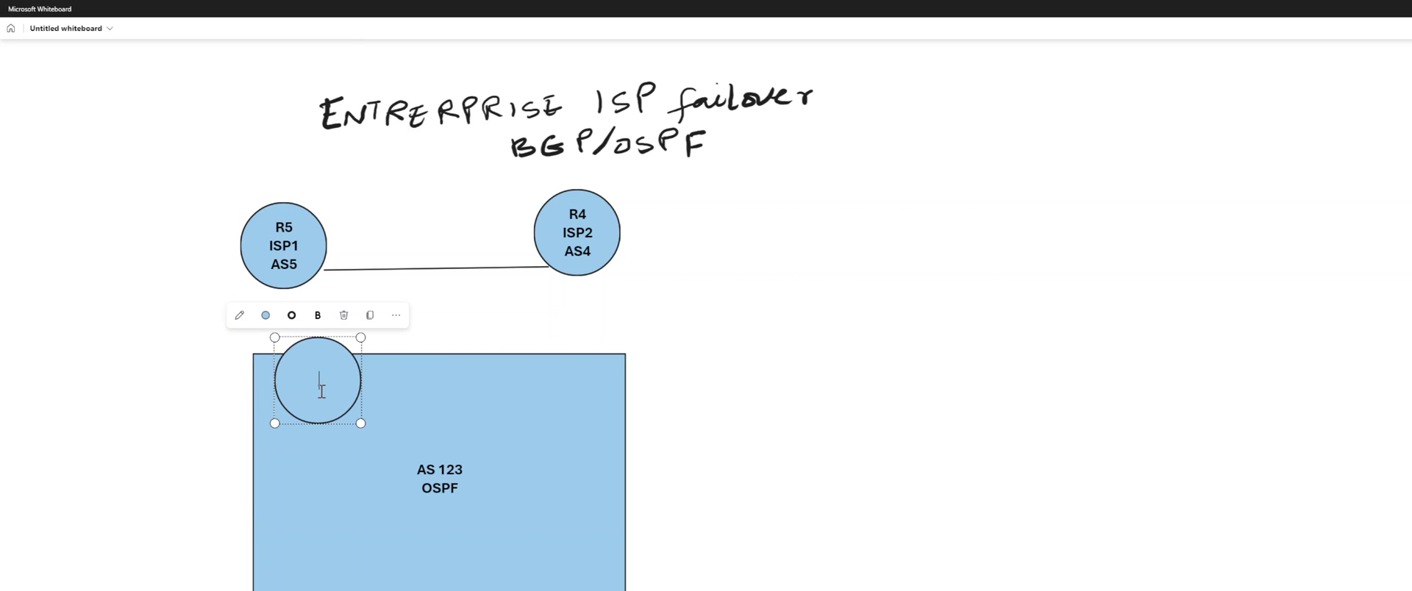
{"action": "type", "text": "R1"}
{"action": "key", "text": "Escape"}
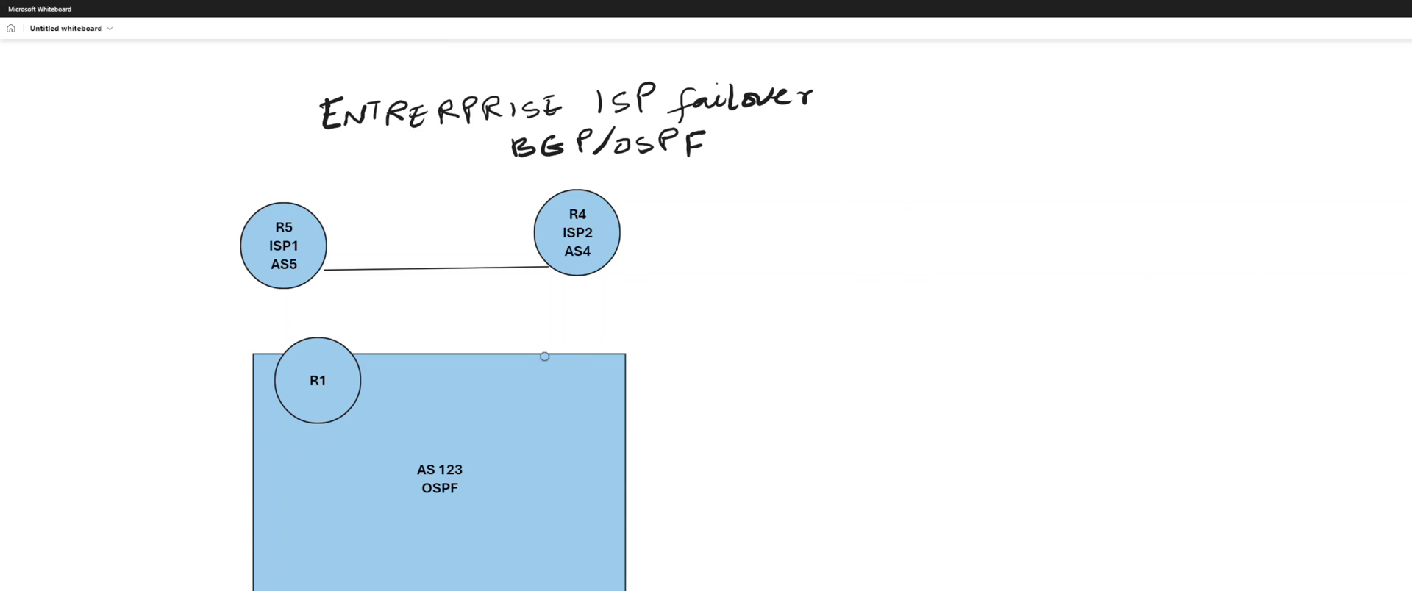
Add a circle labelled "R3" on the upper-right corner of the AS 123 rectangle and align R1 level with it.
{"action": "key", "text": "ctrl+v"}
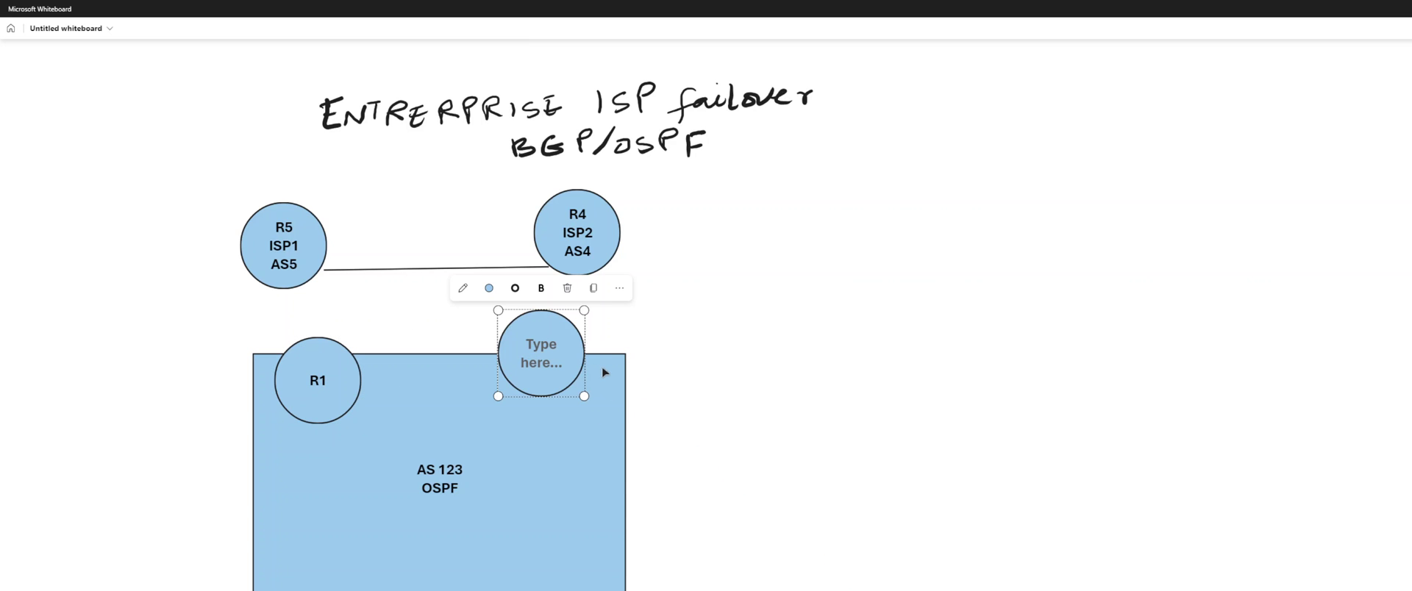
{"action": "left_click", "coordinate": [563, 362]}
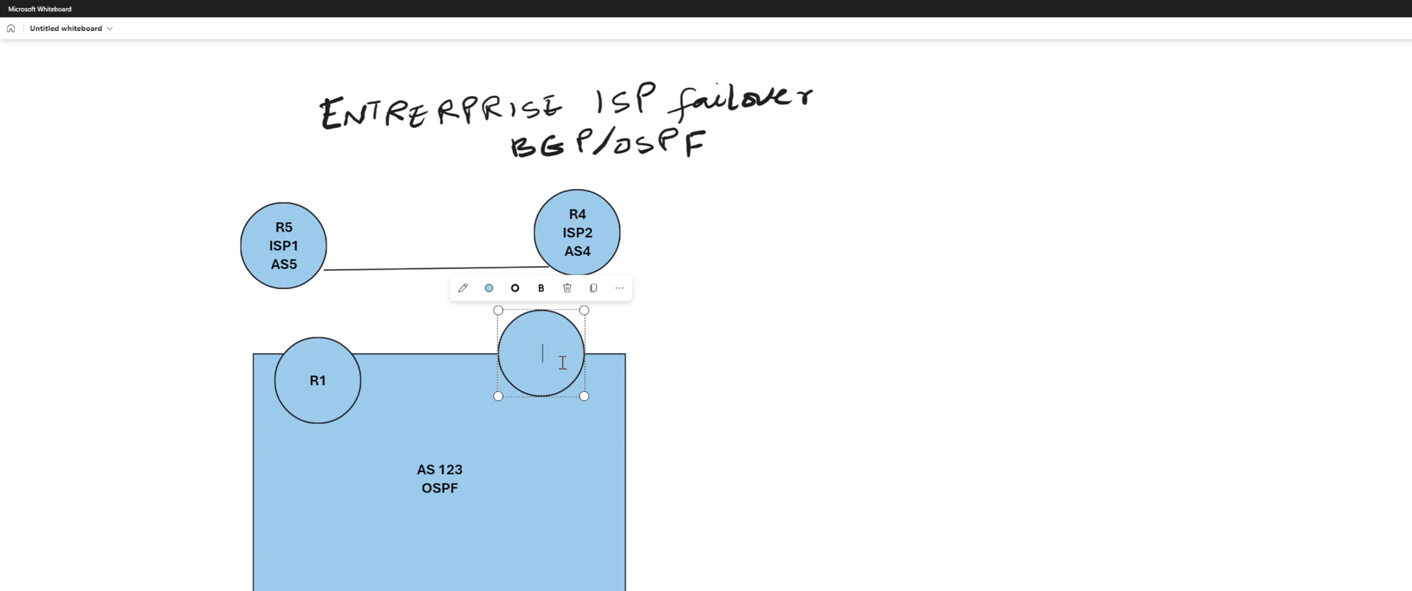
{"action": "type", "text": "R3"}
{"action": "left_click", "coordinate": [703, 378]}
{"action": "left_click_drag", "start_coordinate": [565, 383], "coordinate": [601, 389]}
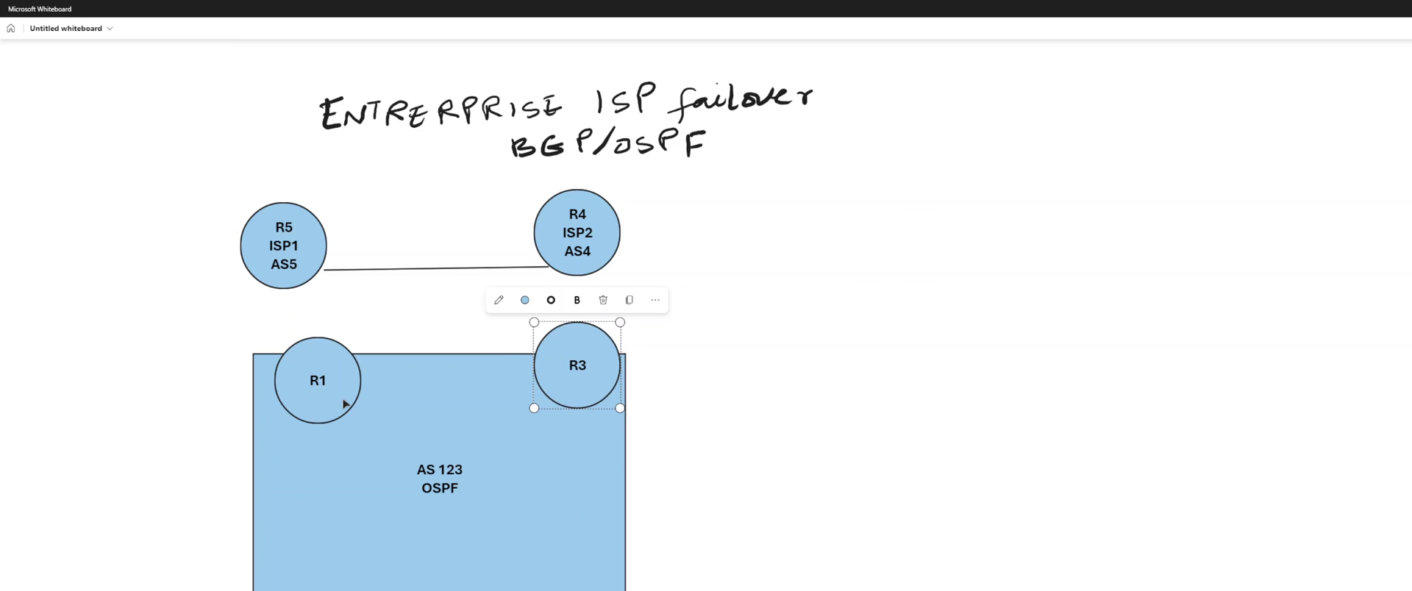
{"action": "left_click_drag", "start_coordinate": [331, 400], "coordinate": [314, 384]}
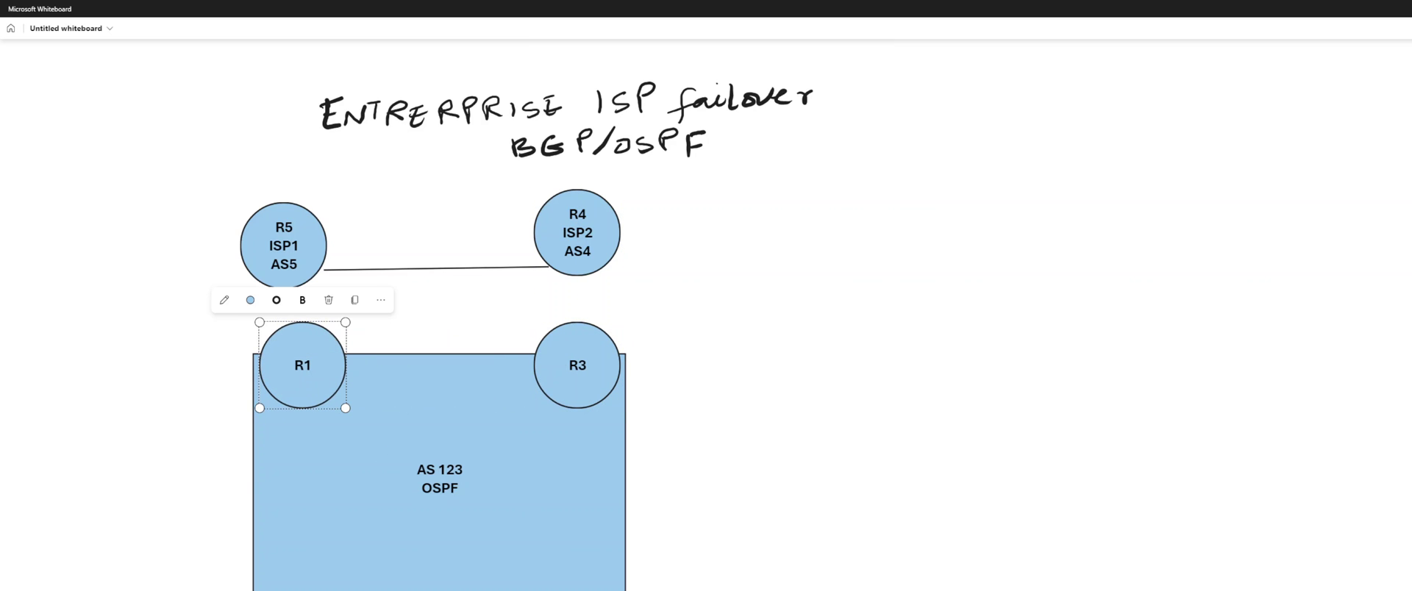
{"action": "left_click", "coordinate": [678, 564]}
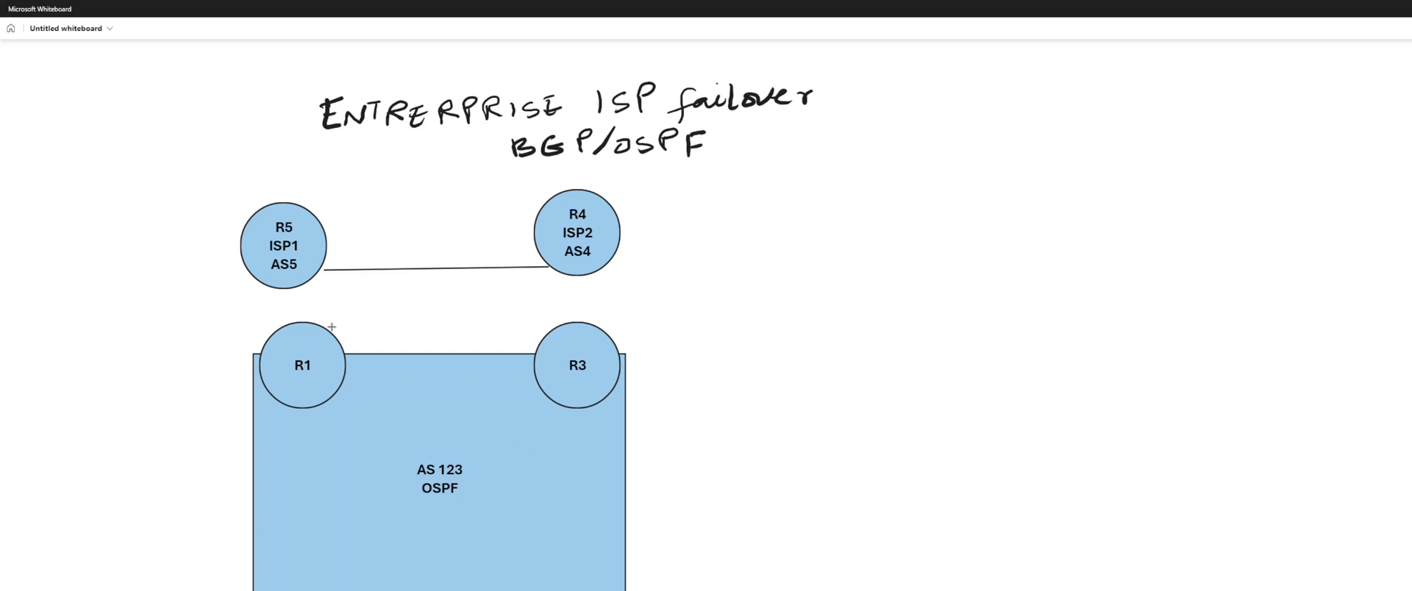
Connect R5 to R1 and R4 to R3 with straight lines.
{"action": "left_click_drag", "start_coordinate": [279, 286], "coordinate": [292, 330]}
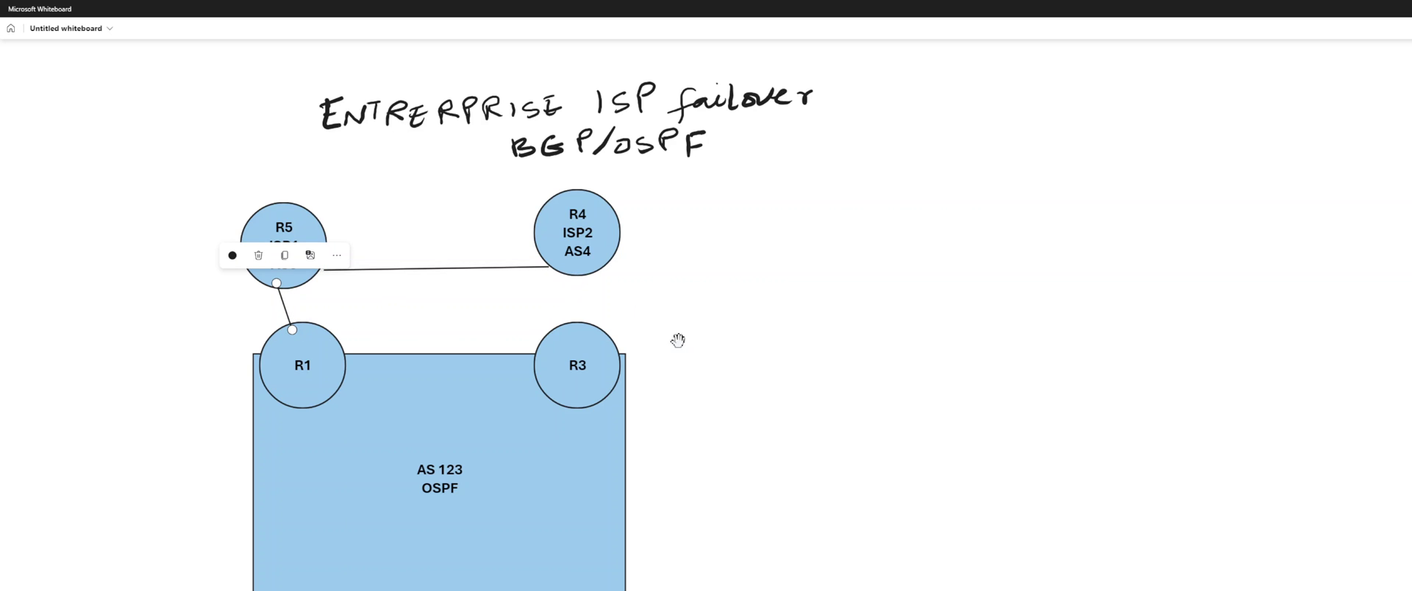
{"action": "left_click", "coordinate": [829, 536]}
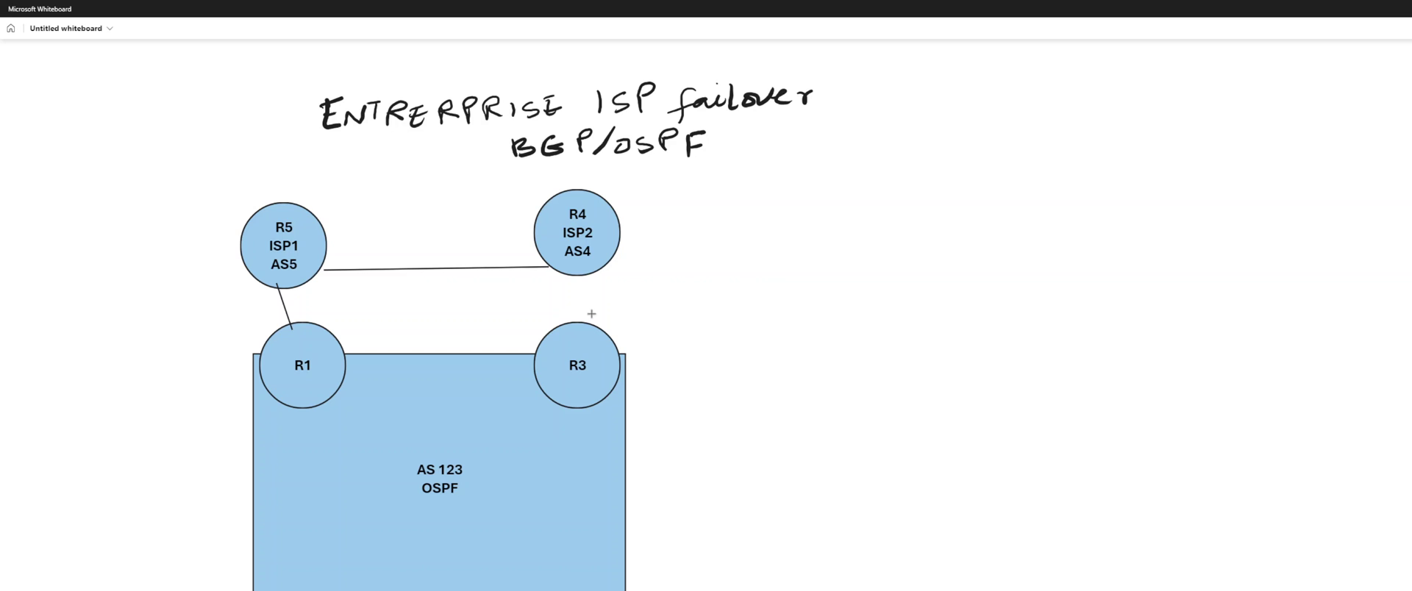
{"action": "left_click_drag", "start_coordinate": [581, 281], "coordinate": [574, 327]}
{"action": "left_click", "coordinate": [729, 399]}
Draw a small ellipse below the "OSPF" text in the rectangle, labelled "Core" and "R2" on two lines.
{"action": "left_click_drag", "start_coordinate": [413, 502], "coordinate": [483, 544]}
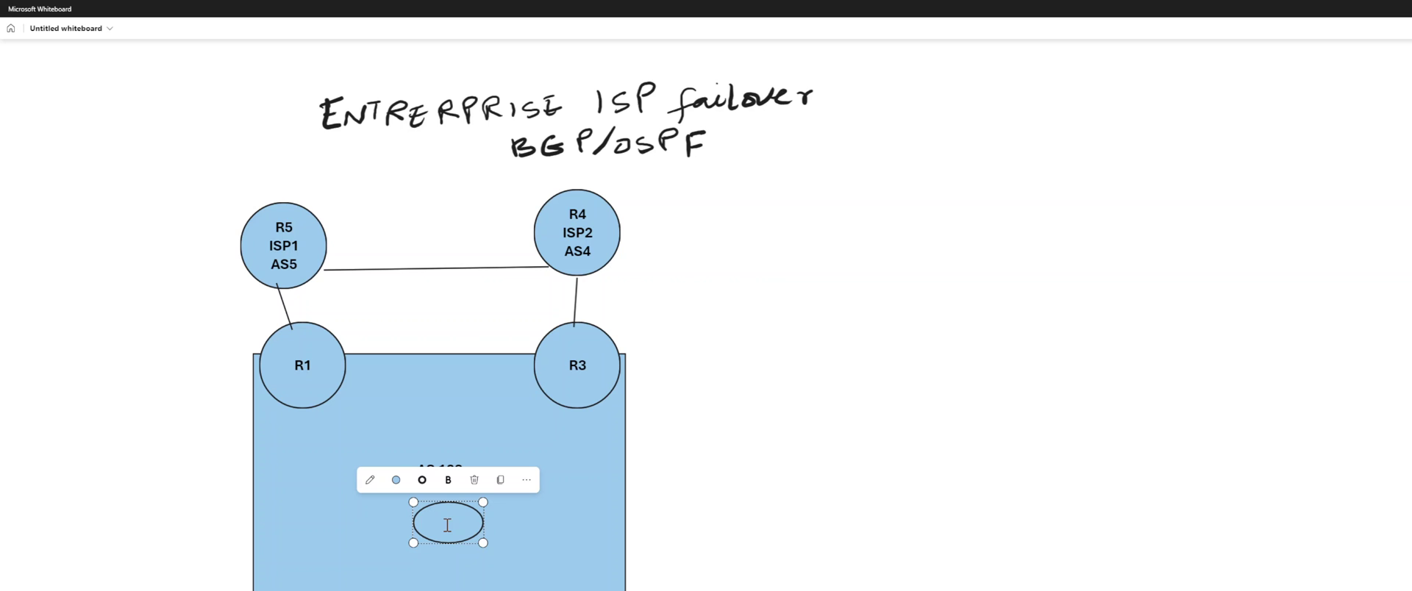
{"action": "type", "text": "R"}
{"action": "type", "text": "ore"}
{"action": "key", "text": "Return"}
{"action": "type", "text": "R3"}
{"action": "key", "text": "BackSpace"}
{"action": "type", "text": "2"}
{"action": "key", "text": "Escape"}
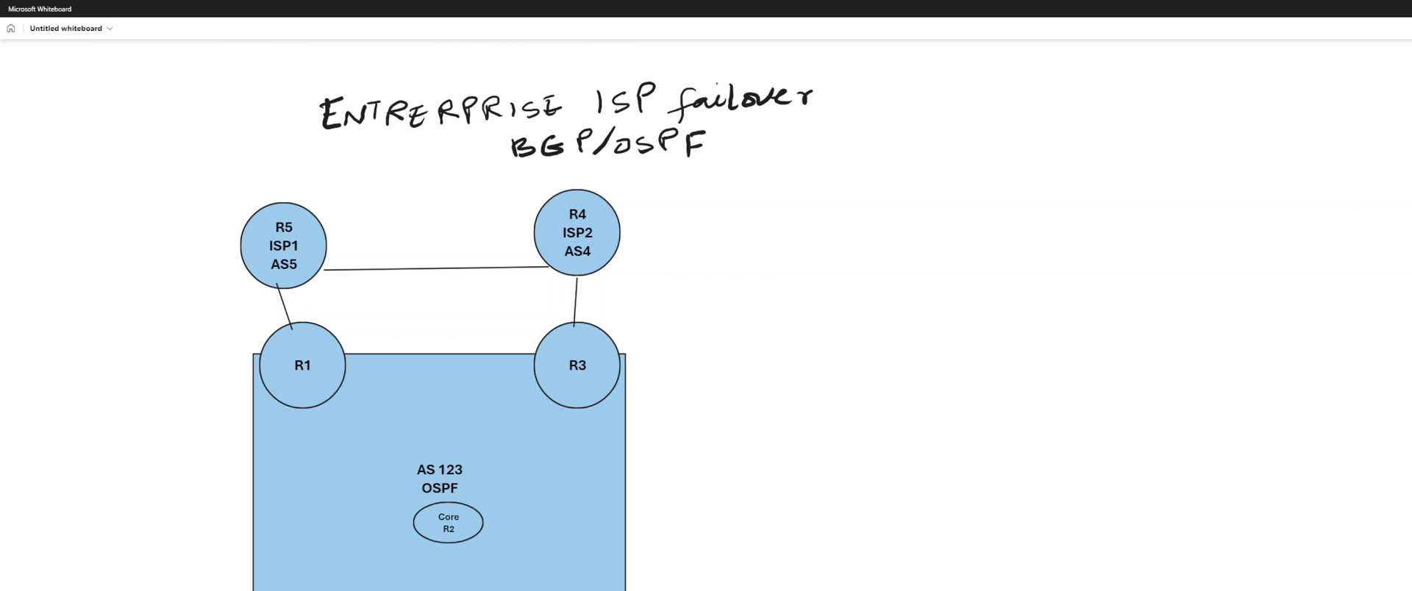
Draw a short line downward from the Core R2 ellipse and connect R2 to both R1 and R3.
{"action": "left_click_drag", "start_coordinate": [446, 545], "coordinate": [463, 574]}
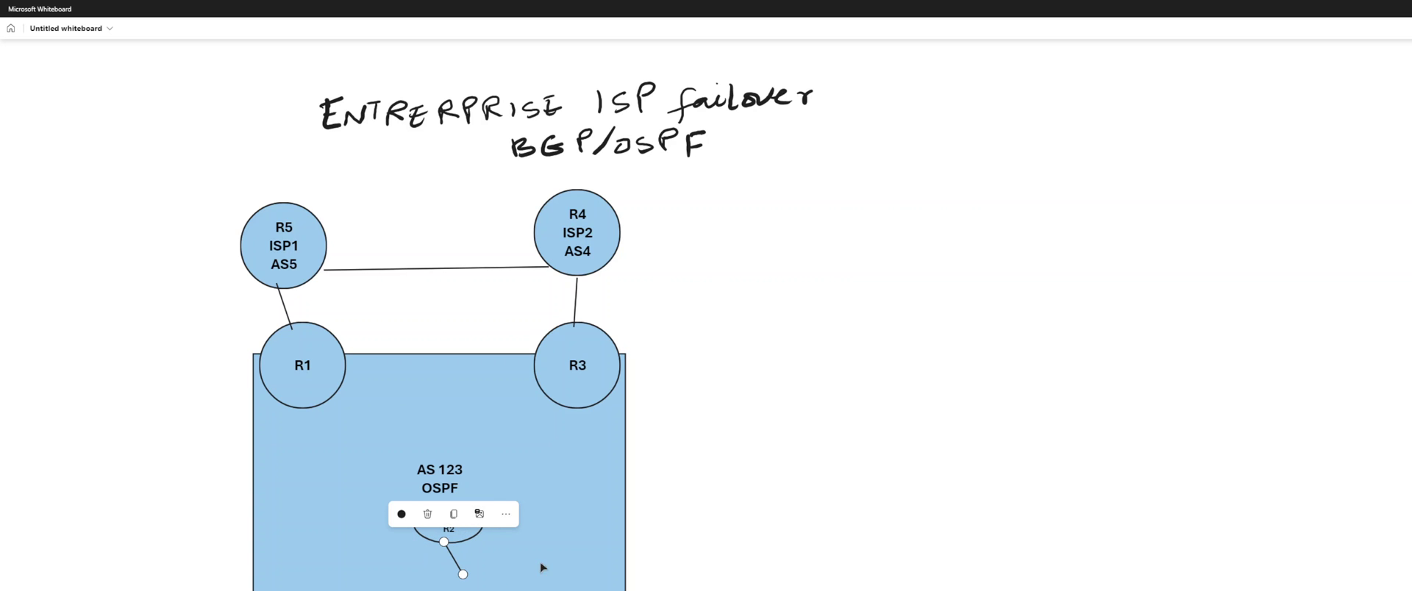
{"action": "left_click", "coordinate": [704, 570]}
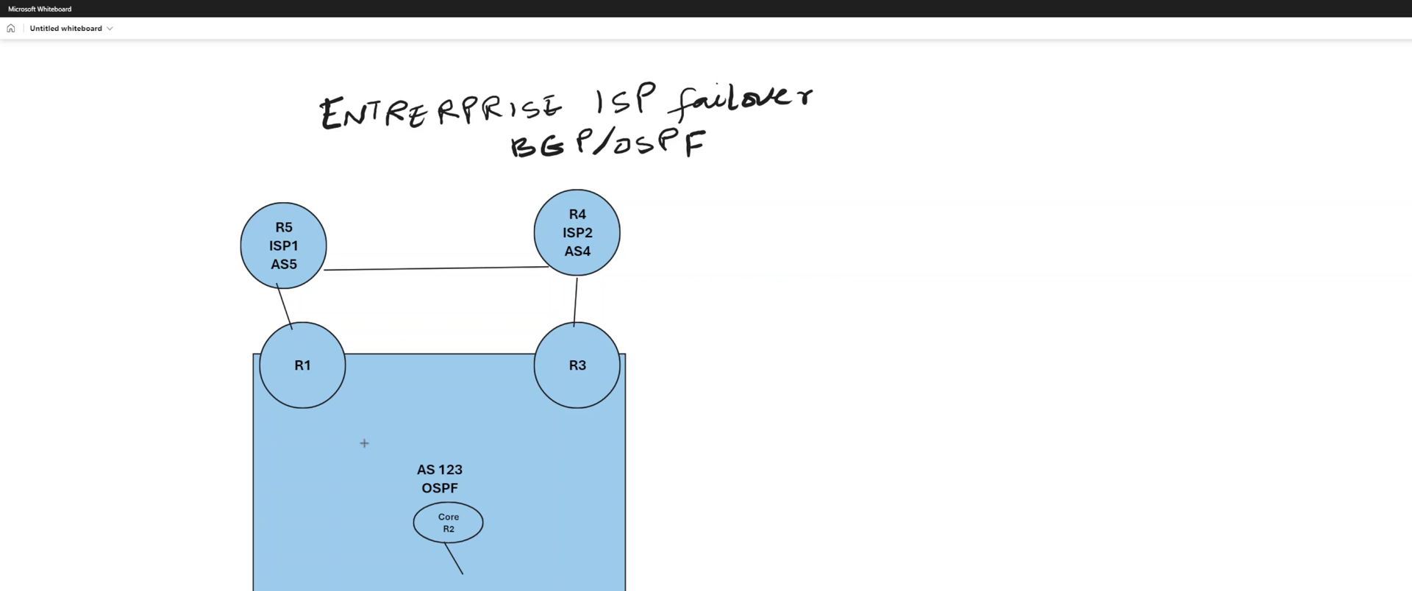
{"action": "left_click_drag", "start_coordinate": [315, 413], "coordinate": [420, 519]}
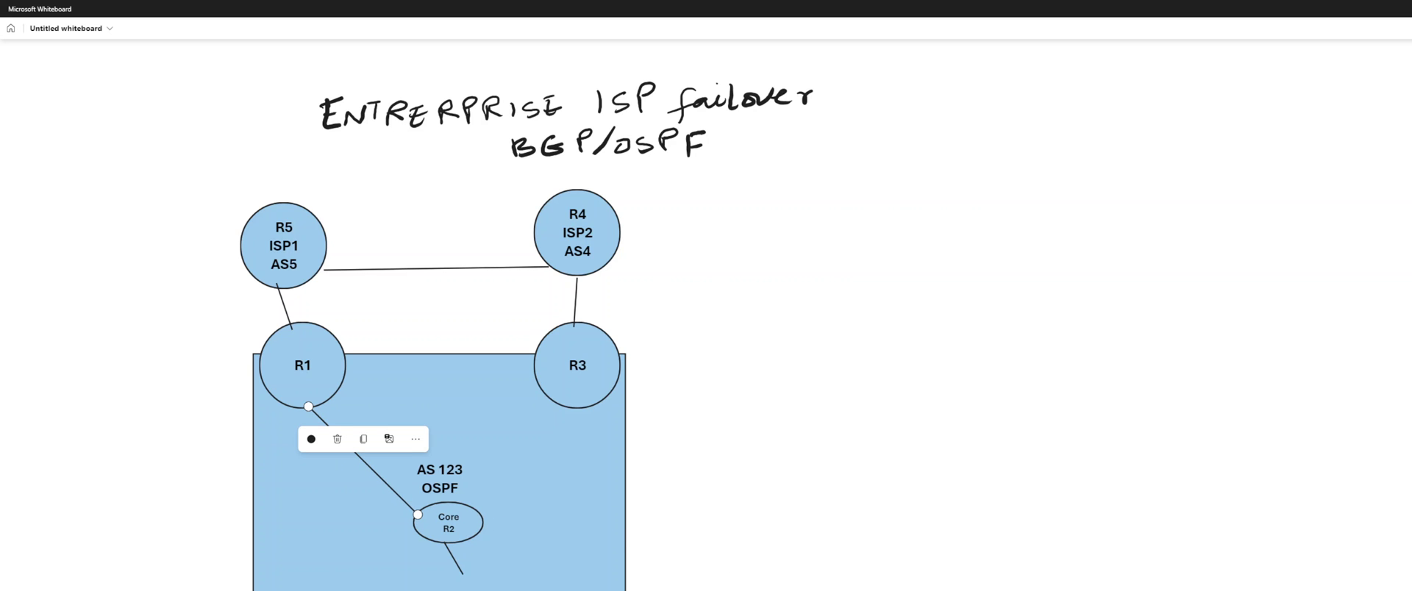
{"action": "left_click", "coordinate": [585, 559]}
{"action": "left_click_drag", "start_coordinate": [468, 508], "coordinate": [575, 407]}
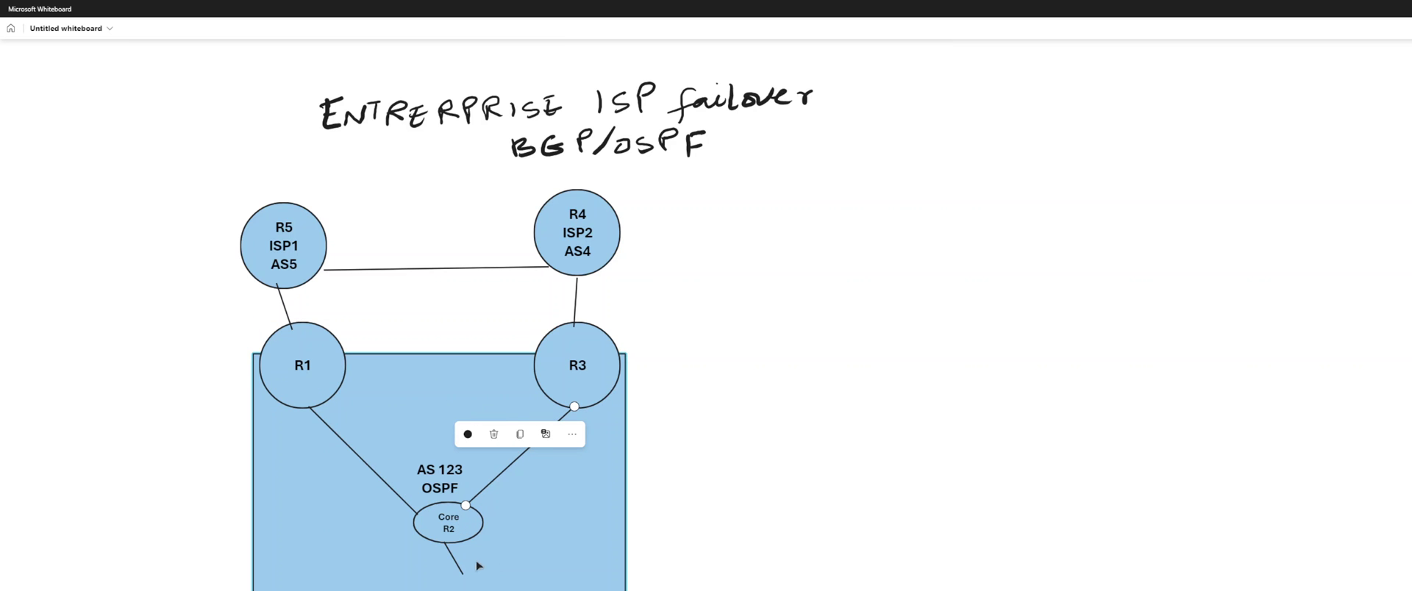
{"action": "left_click", "coordinate": [702, 528]}
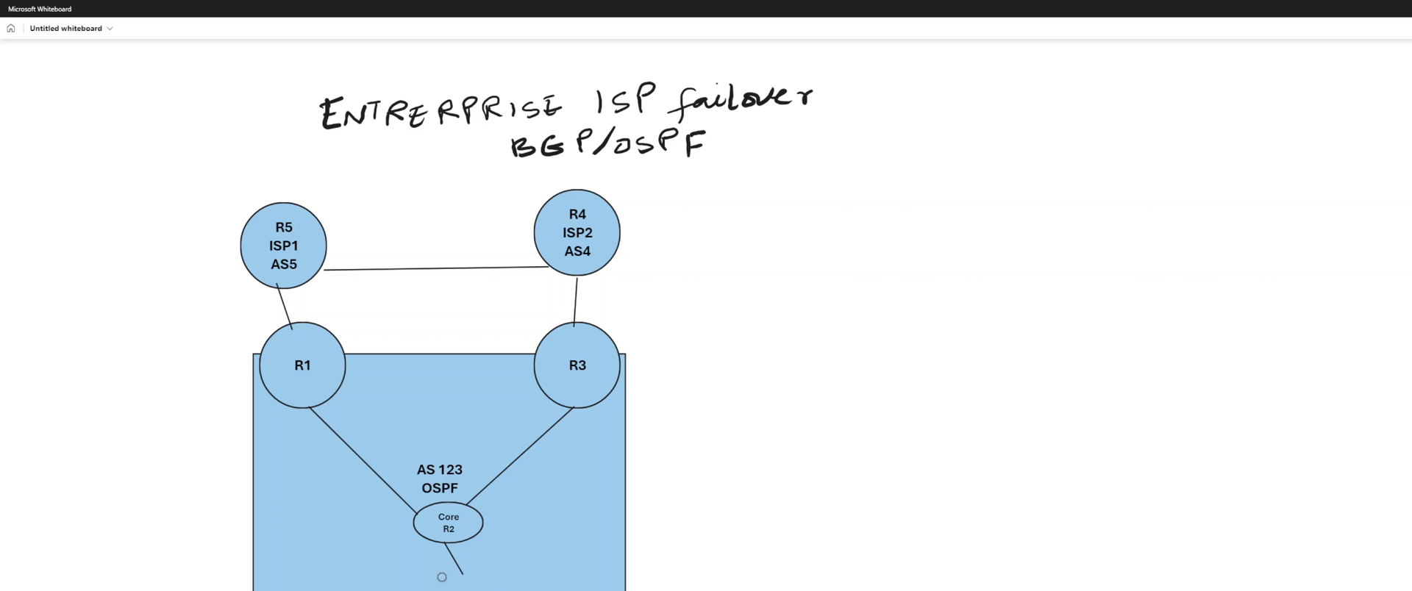
Draw an ellipse at the end of the short line below Core R2 and label it "web serveer".
{"action": "left_click_drag", "start_coordinate": [438, 573], "coordinate": [515, 590]}
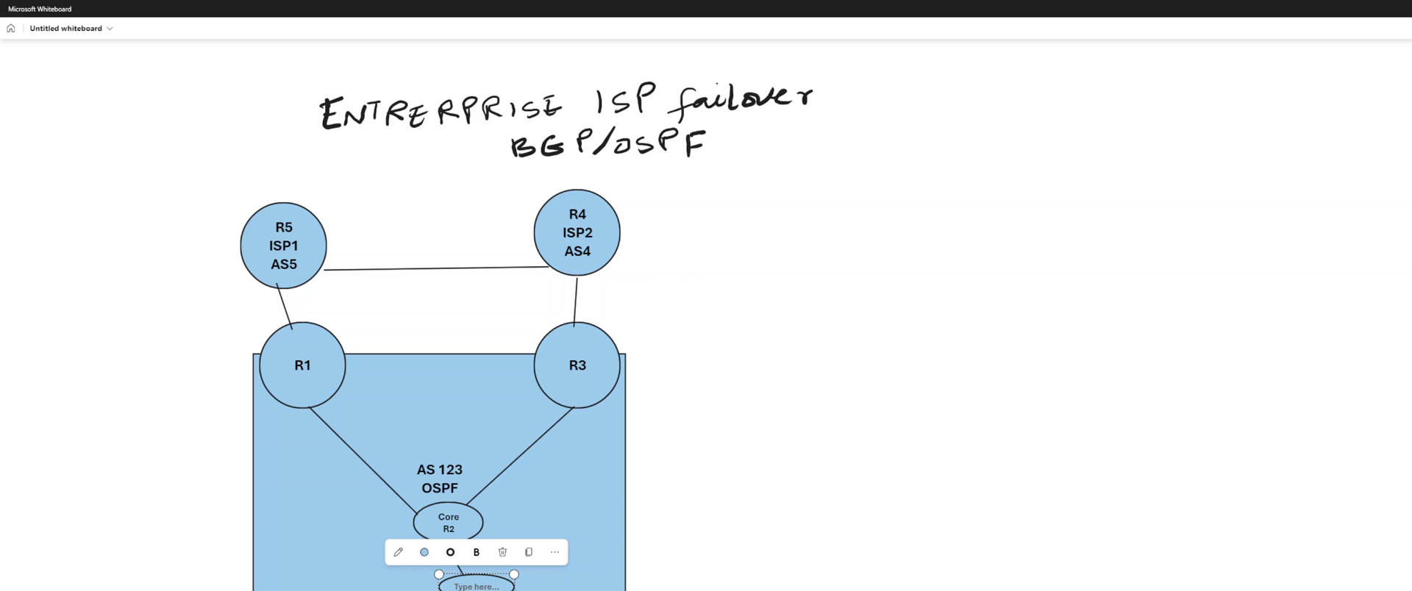
{"action": "type", "text": "we"}
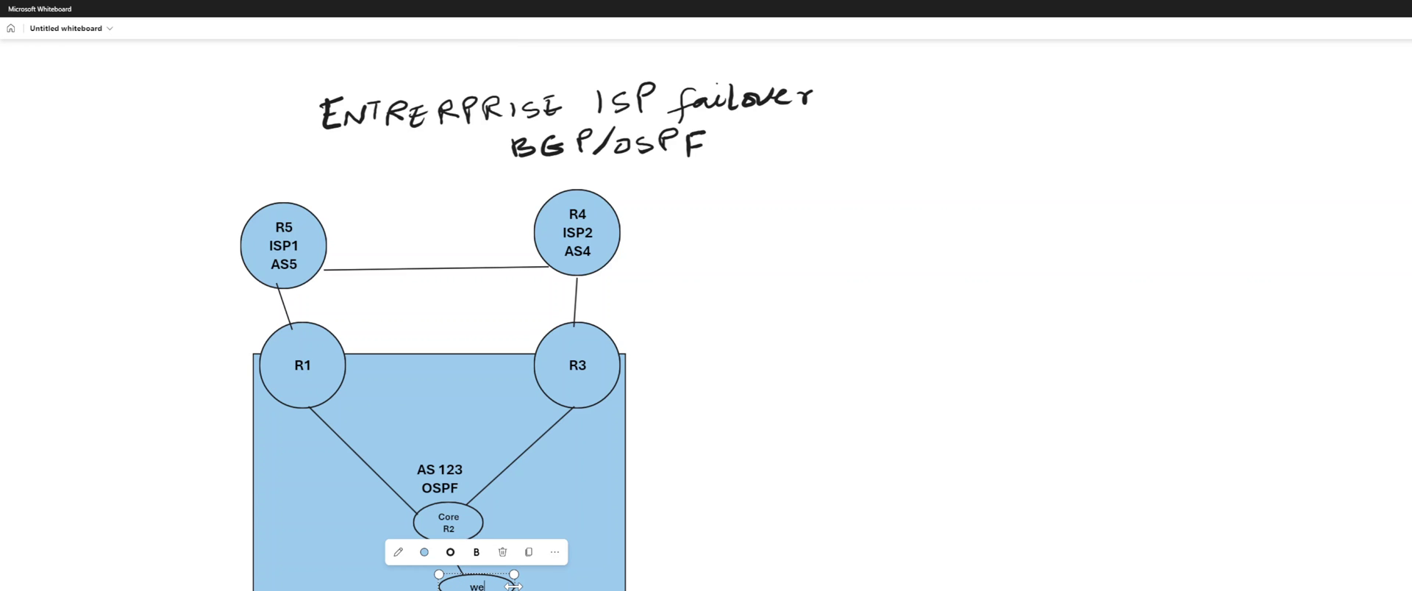
{"action": "key", "text": "BackSpace"}
{"action": "key", "text": "BackSpace"}
{"action": "type", "text": "serveer"}
{"action": "key", "text": "ctrl+a"}
{"action": "key", "text": "BackSpace"}
{"action": "key", "text": "ctrl+z"}
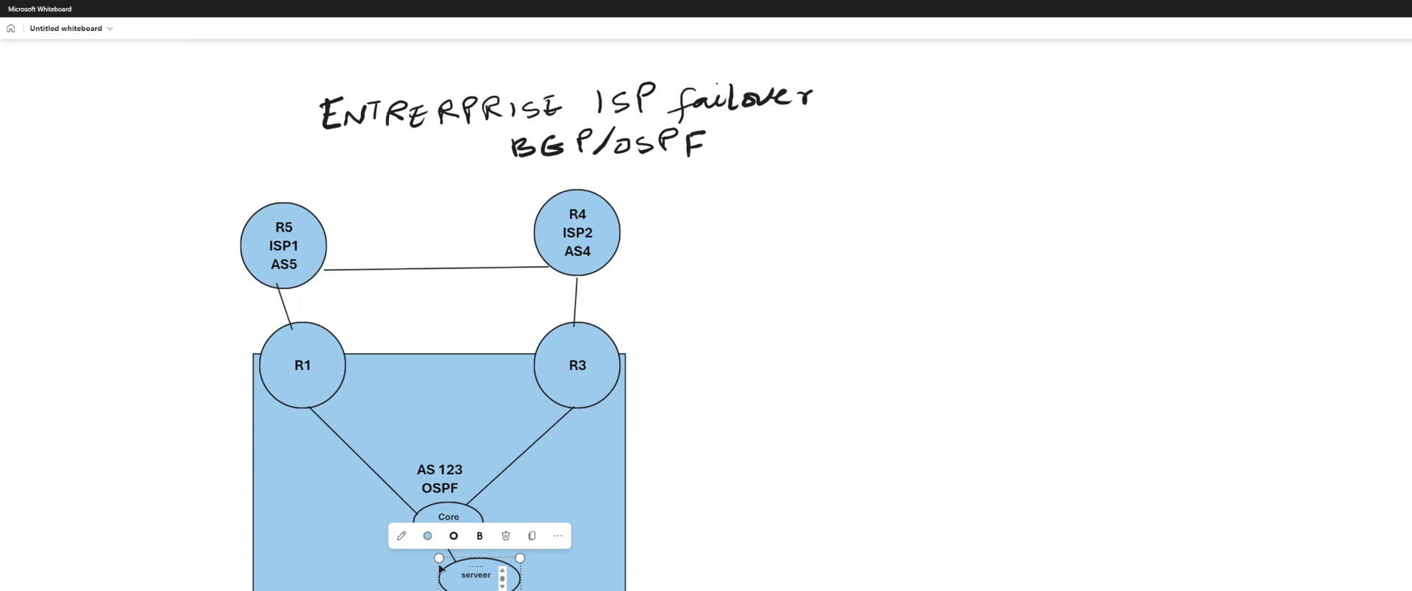
Widen the web server ellipse to the left and add the subnet "26.0.0.0/24" below its label.
{"action": "left_click_drag", "start_coordinate": [439, 559], "coordinate": [386, 559]}
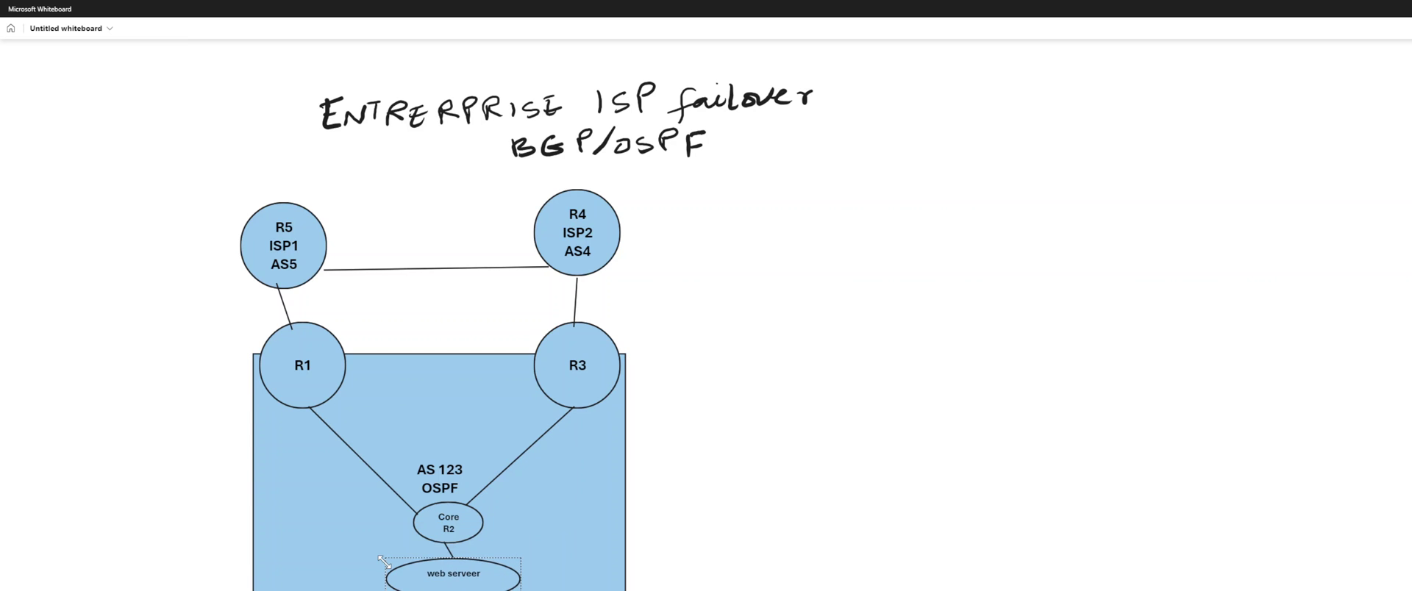
{"action": "left_click", "coordinate": [481, 575]}
{"action": "key", "text": "Return"}
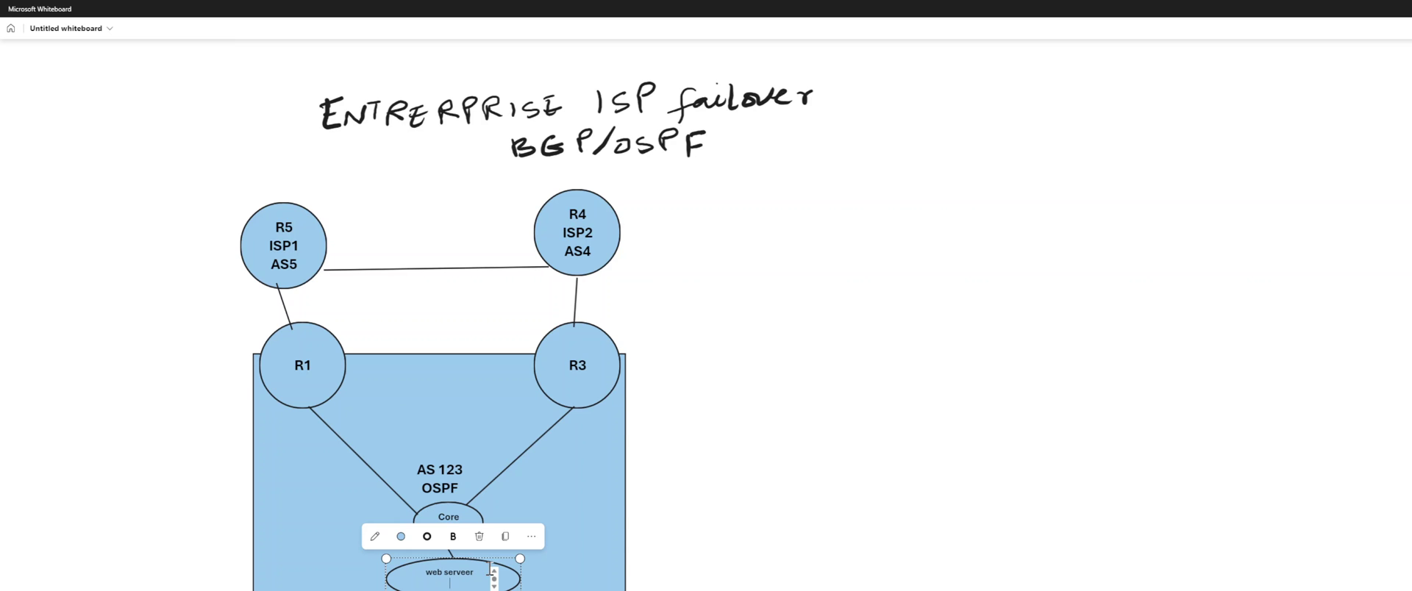
{"action": "type", "text": "26.0.0.0/24"}
{"action": "left_click", "coordinate": [707, 585]}
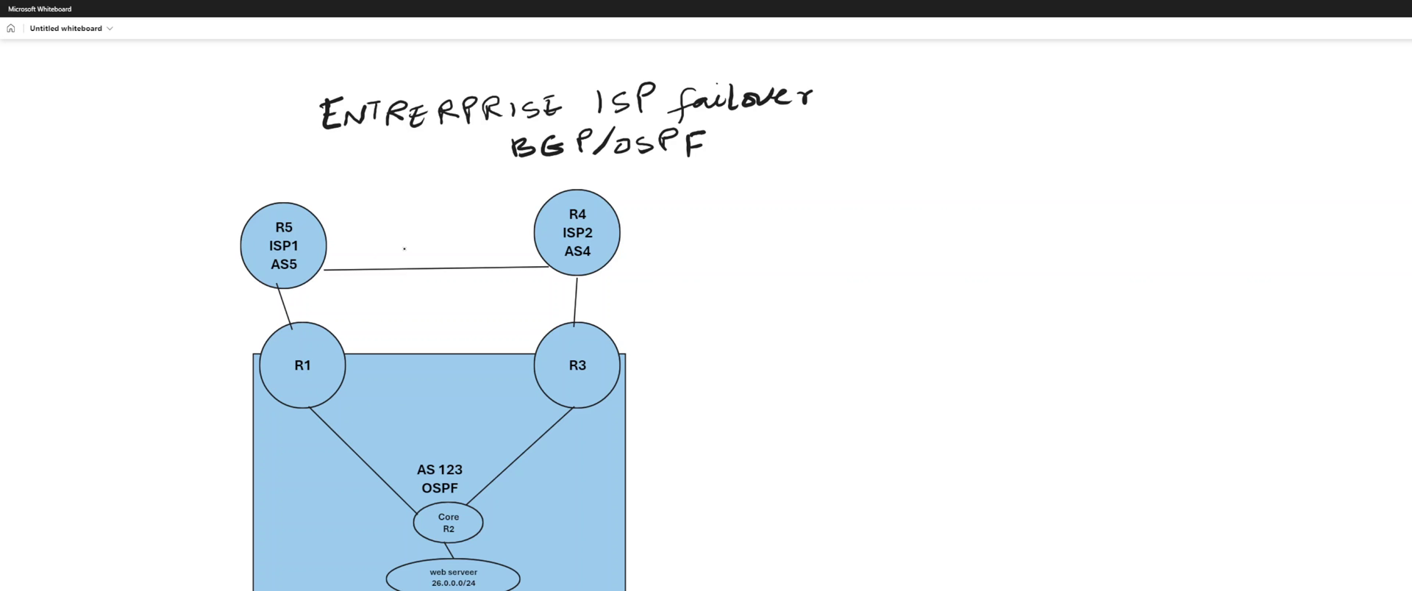
Handwrite the subnet "45.0.0/24" above the R5–R4 link, with host labels .5 near R5 and .4 near R4.
{"action": "left_click_drag", "start_coordinate": [396, 244], "coordinate": [509, 257]}
{"action": "left_click", "coordinate": [433, 251]}
{"action": "left_click", "coordinate": [478, 246]}
{"action": "mouse_move", "coordinate": [508, 249]}
{"action": "left_mouse_down"}
{"action": "mouse_move", "coordinate": [506, 263]}
{"action": "mouse_move", "coordinate": [538, 257]}
{"action": "left_mouse_up"}
{"action": "left_click_drag", "start_coordinate": [536, 251], "coordinate": [535, 263]}
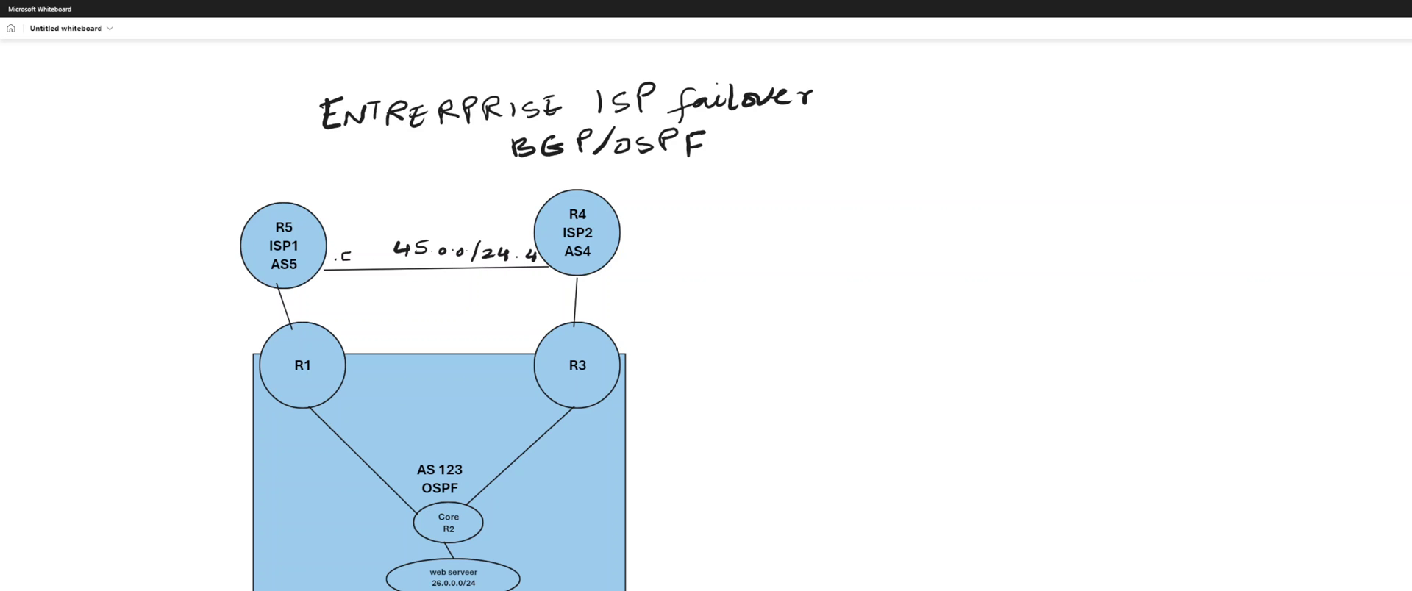
{"action": "left_click_drag", "start_coordinate": [343, 256], "coordinate": [341, 266]}
Handwrite the subnet "15.0.0.0/24" beside the R5–R1 link, with host labels .5 at R5 and 1 at R1.
{"action": "left_click_drag", "start_coordinate": [309, 303], "coordinate": [401, 306]}
{"action": "left_click", "coordinate": [356, 301]}
{"action": "left_click_drag", "start_coordinate": [276, 296], "coordinate": [273, 303]}
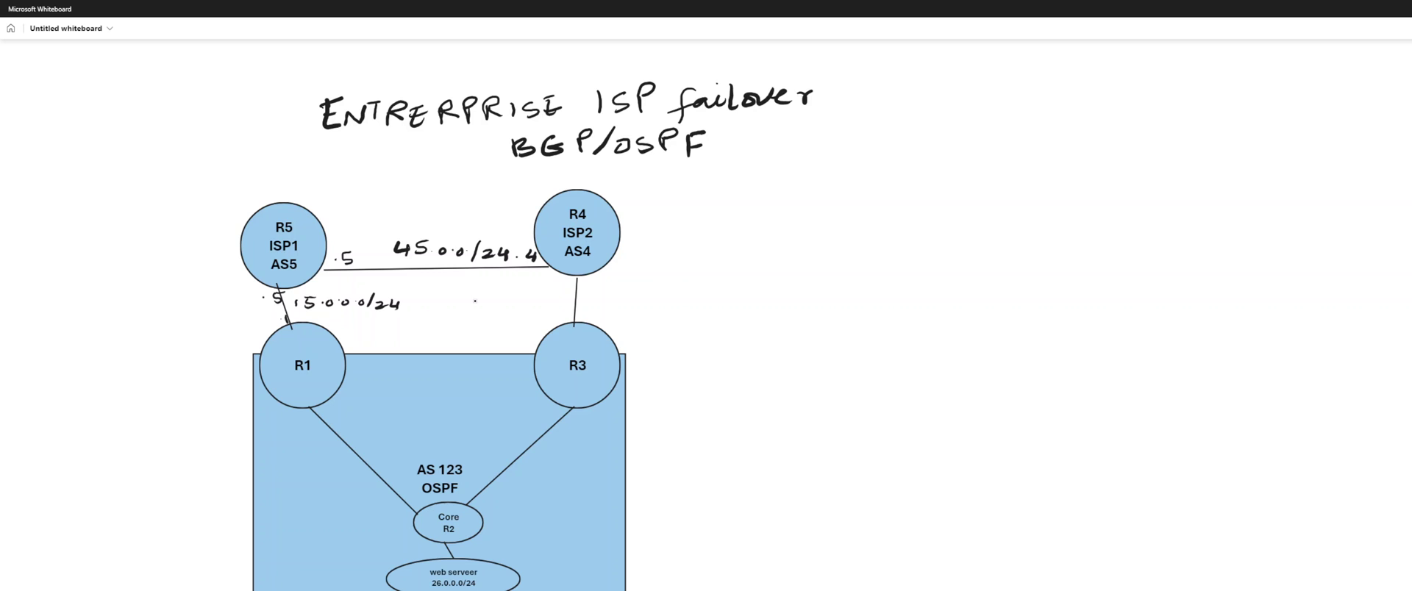
Handwrite the subnet "34.0.0.0/24" beside the R4–R3 link, with host labels .3 at R3 and .4 at R4.
{"action": "left_click_drag", "start_coordinate": [474, 297], "coordinate": [589, 322]}
{"action": "left_click", "coordinate": [503, 299]}
{"action": "left_click", "coordinate": [502, 304]}
{"action": "left_click", "coordinate": [531, 302]}
{"action": "left_click", "coordinate": [582, 312]}
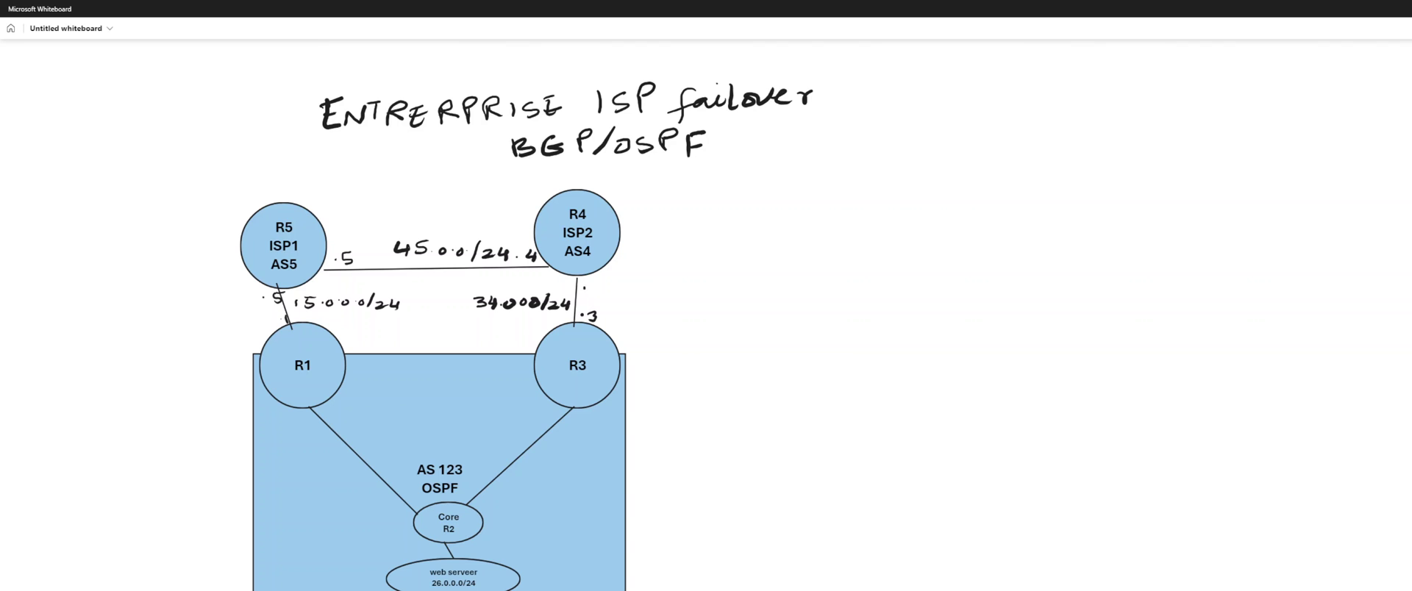
{"action": "left_click_drag", "start_coordinate": [594, 277], "coordinate": [600, 293]}
Handwrite the subnet "12.0.0.0/24" on the R1–R2 link, with host labels .1 at R1 and .2 at R2.
{"action": "left_click_drag", "start_coordinate": [319, 451], "coordinate": [426, 444]}
{"action": "left_click_drag", "start_coordinate": [424, 437], "coordinate": [423, 451]}
{"action": "left_click_drag", "start_coordinate": [326, 413], "coordinate": [327, 414]}
{"action": "left_click_drag", "start_coordinate": [331, 410], "coordinate": [334, 420]}
{"action": "left_click_drag", "start_coordinate": [403, 506], "coordinate": [413, 516]}
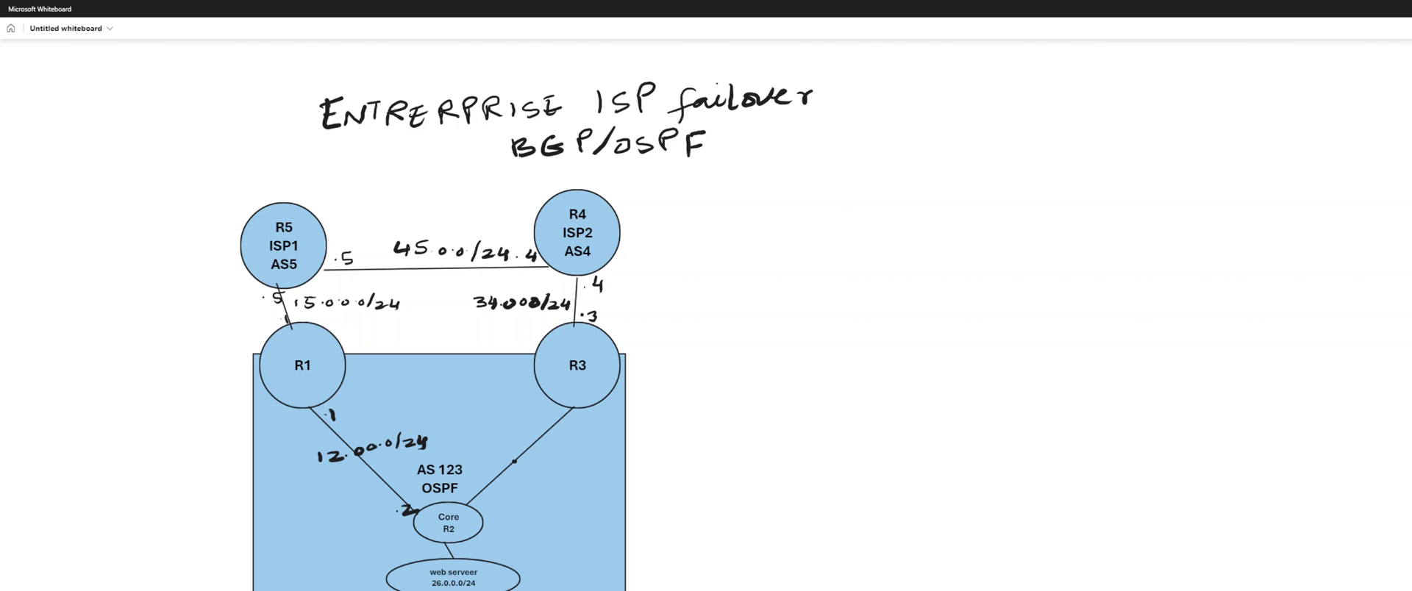
Handwrite the subnet "23.0.0.0/24" on the R2–R3 link, with host labels .2 at R2 and .3 at R3.
{"action": "mouse_move", "coordinate": [515, 458]}
{"action": "left_mouse_down"}
{"action": "mouse_move", "coordinate": [542, 466]}
{"action": "mouse_move", "coordinate": [531, 472]}
{"action": "mouse_move", "coordinate": [596, 457]}
{"action": "mouse_move", "coordinate": [642, 471]}
{"action": "left_mouse_up"}
{"action": "left_click", "coordinate": [588, 464]}
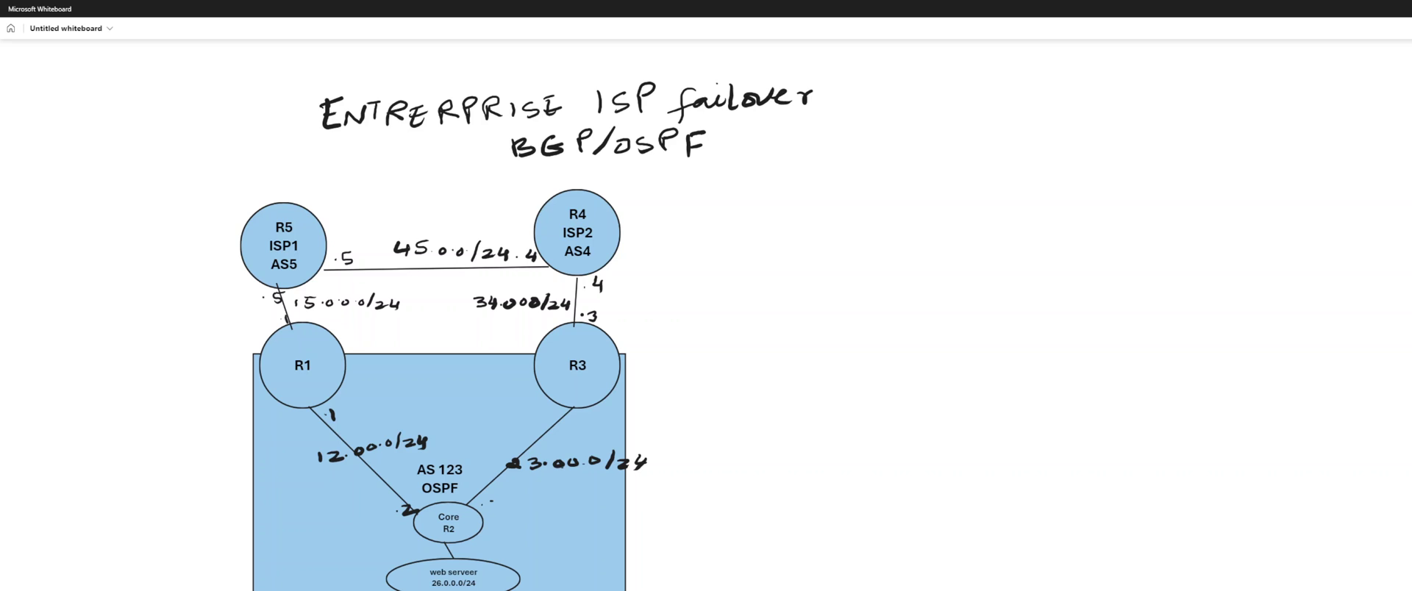
{"action": "left_click_drag", "start_coordinate": [492, 502], "coordinate": [509, 506]}
{"action": "left_click_drag", "start_coordinate": [580, 413], "coordinate": [581, 427]}
Draw a short arrow toward the OSPF text and a curved arrow from R1 down toward Core R2.
{"action": "left_click_drag", "start_coordinate": [381, 490], "coordinate": [428, 482]}
{"action": "mouse_move", "coordinate": [280, 399]}
{"action": "left_mouse_down"}
{"action": "mouse_move", "coordinate": [286, 459]}
{"action": "mouse_move", "coordinate": [371, 502]}
{"action": "mouse_move", "coordinate": [354, 509]}
{"action": "left_mouse_up"}
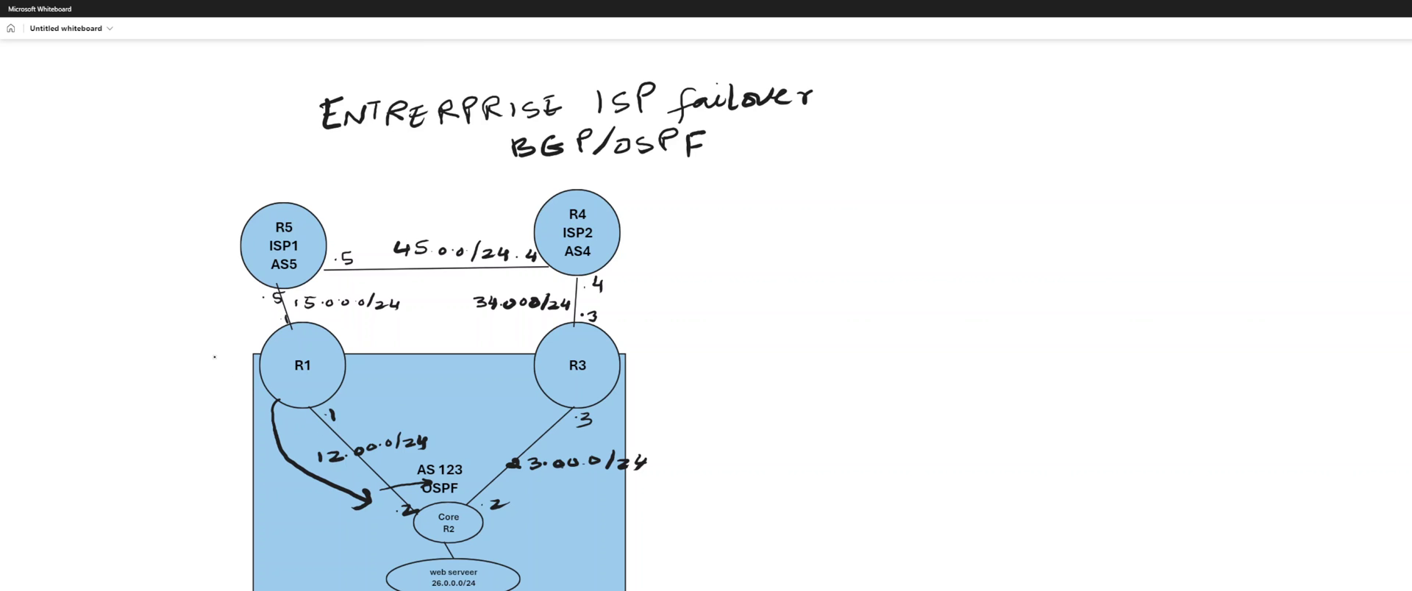
Handwrite "Internet Edge" outside the rectangle beside R1, with an arrow pointing toward R1.
{"action": "mouse_move", "coordinate": [156, 377]}
{"action": "left_mouse_down"}
{"action": "mouse_move", "coordinate": [210, 373]}
{"action": "mouse_move", "coordinate": [202, 385]}
{"action": "left_mouse_up"}
{"action": "mouse_move", "coordinate": [54, 356]}
{"action": "left_mouse_down"}
{"action": "mouse_move", "coordinate": [73, 355]}
{"action": "mouse_move", "coordinate": [65, 375]}
{"action": "left_mouse_up"}
{"action": "mouse_move", "coordinate": [55, 377]}
{"action": "left_mouse_down"}
{"action": "mouse_move", "coordinate": [102, 376]}
{"action": "mouse_move", "coordinate": [108, 359]}
{"action": "mouse_move", "coordinate": [169, 364]}
{"action": "left_mouse_up"}
{"action": "mouse_move", "coordinate": [177, 332]}
{"action": "left_mouse_down"}
{"action": "mouse_move", "coordinate": [175, 363]}
{"action": "mouse_move", "coordinate": [197, 353]}
{"action": "left_mouse_up"}
{"action": "mouse_move", "coordinate": [83, 394]}
{"action": "left_mouse_down"}
{"action": "mouse_move", "coordinate": [71, 400]}
{"action": "mouse_move", "coordinate": [88, 410]}
{"action": "mouse_move", "coordinate": [151, 394]}
{"action": "left_mouse_up"}
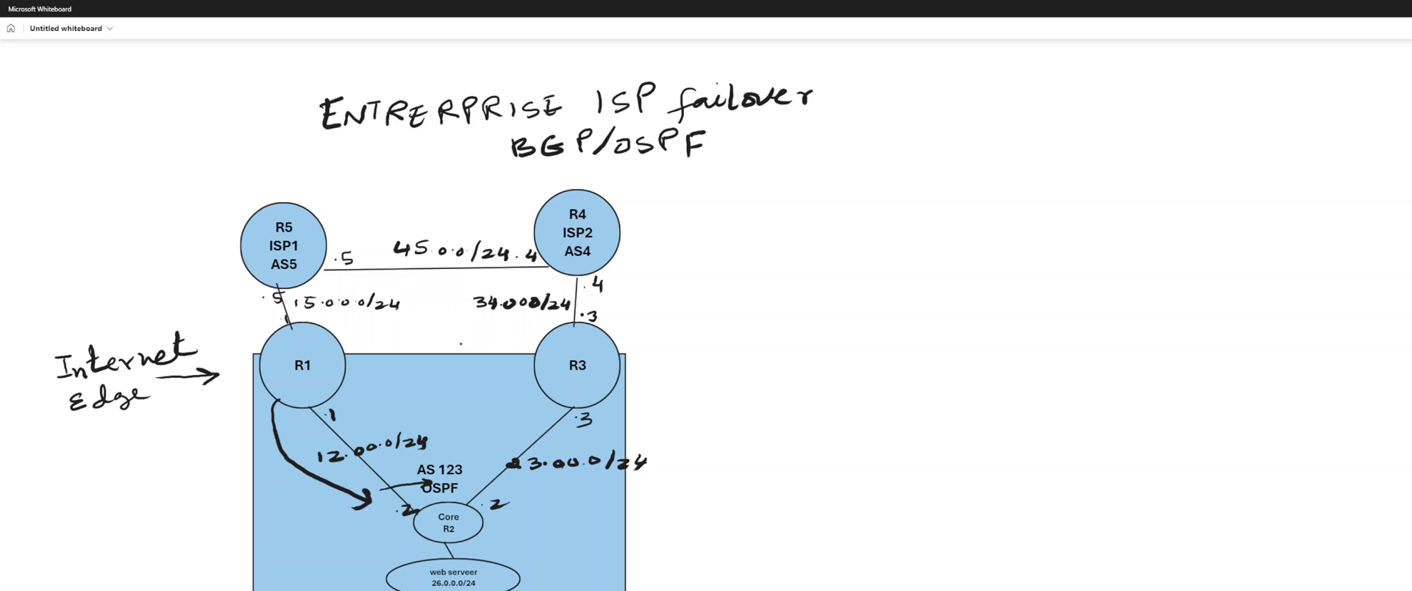
Draw a curved arrow from R3 to Core R2 and write "Quad 0" beside both R3 and the R1 arrow.
{"action": "mouse_move", "coordinate": [604, 373]}
{"action": "left_mouse_down"}
{"action": "mouse_move", "coordinate": [666, 416]}
{"action": "mouse_move", "coordinate": [612, 478]}
{"action": "mouse_move", "coordinate": [492, 506]}
{"action": "left_mouse_up"}
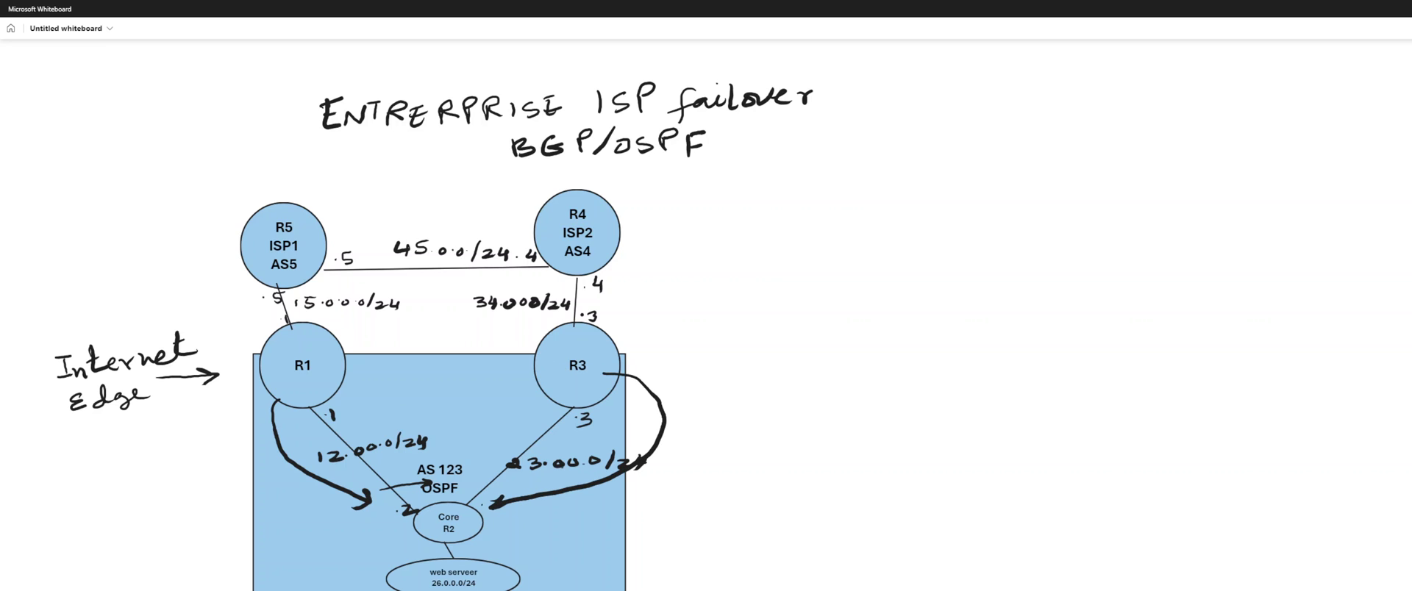
{"action": "mouse_move", "coordinate": [648, 350]}
{"action": "left_mouse_down"}
{"action": "mouse_move", "coordinate": [639, 362]}
{"action": "mouse_move", "coordinate": [660, 372]}
{"action": "mouse_move", "coordinate": [683, 358]}
{"action": "mouse_move", "coordinate": [702, 372]}
{"action": "mouse_move", "coordinate": [728, 344]}
{"action": "mouse_move", "coordinate": [735, 369]}
{"action": "mouse_move", "coordinate": [752, 349]}
{"action": "mouse_move", "coordinate": [741, 366]}
{"action": "left_mouse_up"}
{"action": "left_click", "coordinate": [692, 360]}
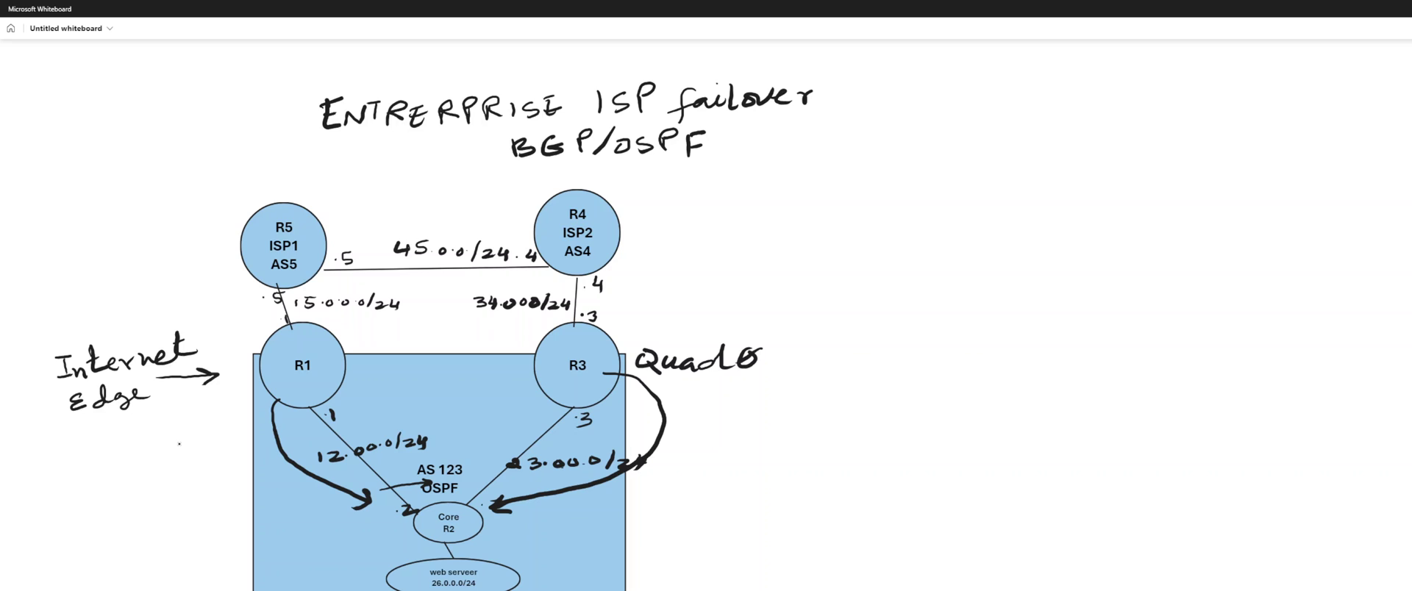
{"action": "mouse_move", "coordinate": [165, 450]}
{"action": "left_mouse_down"}
{"action": "mouse_move", "coordinate": [185, 450]}
{"action": "mouse_move", "coordinate": [188, 470]}
{"action": "mouse_move", "coordinate": [269, 441]}
{"action": "mouse_move", "coordinate": [257, 461]}
{"action": "left_mouse_up"}
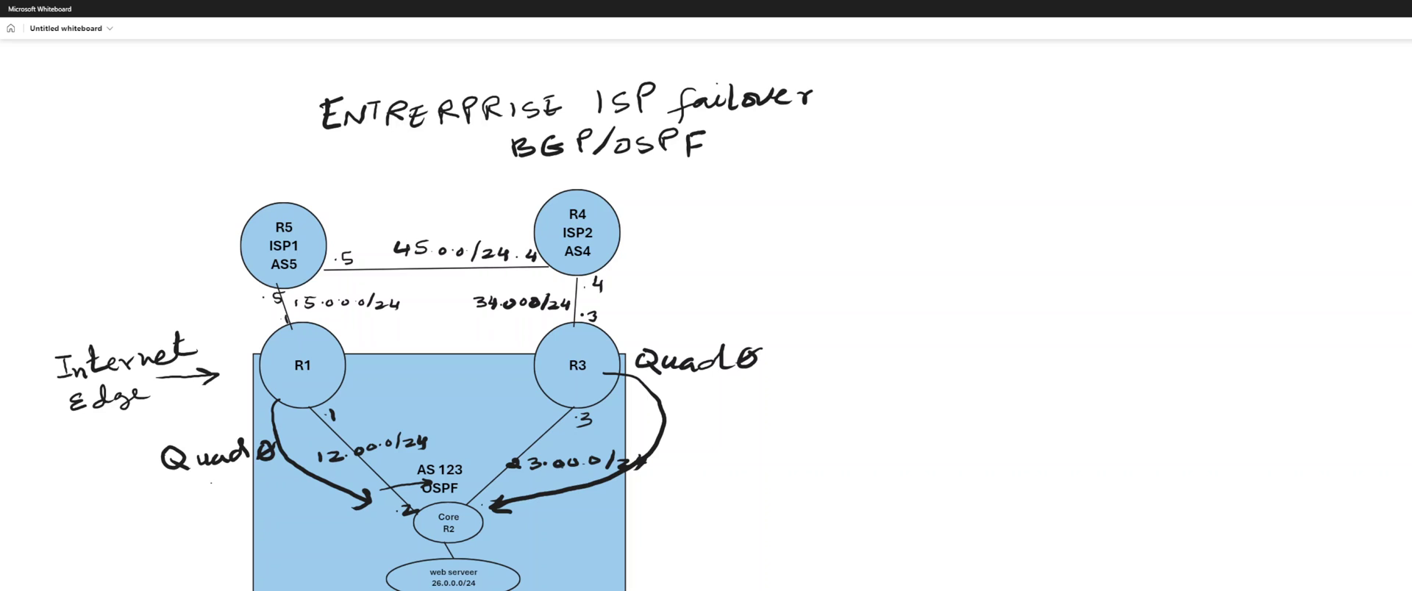
Write metric 1 for R1's Quad 0 and 100 for R3's, adding arrows back toward R1 and toward R1's Quad 0 label.
{"action": "mouse_move", "coordinate": [209, 483]}
{"action": "left_mouse_down"}
{"action": "mouse_move", "coordinate": [206, 504]}
{"action": "mouse_move", "coordinate": [218, 501]}
{"action": "left_mouse_up"}
{"action": "mouse_move", "coordinate": [676, 433]}
{"action": "left_mouse_down"}
{"action": "mouse_move", "coordinate": [701, 446]}
{"action": "mouse_move", "coordinate": [708, 433]}
{"action": "left_mouse_up"}
{"action": "mouse_move", "coordinate": [340, 531]}
{"action": "left_mouse_down"}
{"action": "mouse_move", "coordinate": [297, 508]}
{"action": "mouse_move", "coordinate": [291, 479]}
{"action": "mouse_move", "coordinate": [312, 491]}
{"action": "left_mouse_up"}
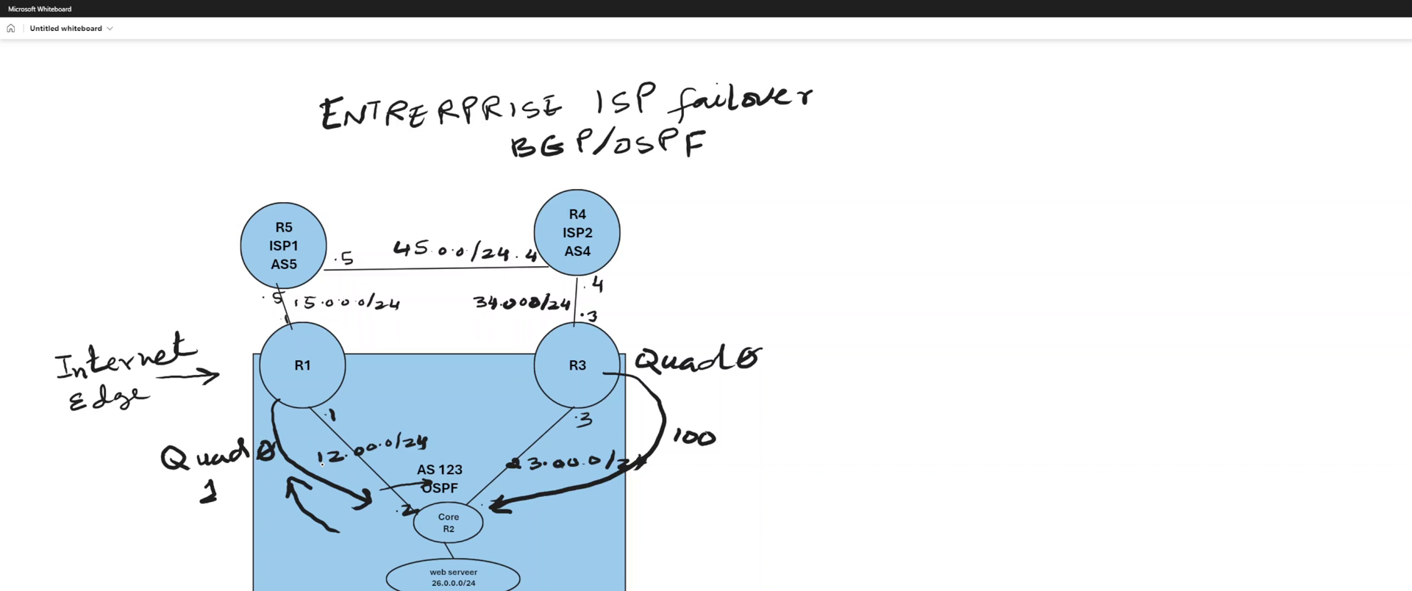
{"action": "mouse_move", "coordinate": [103, 487]}
{"action": "left_mouse_down"}
{"action": "mouse_move", "coordinate": [137, 484]}
{"action": "mouse_move", "coordinate": [124, 494]}
{"action": "left_mouse_up"}
Draw curved arrows from R5 to R1 and from R4 to R3, labelling each "BGP Q0".
{"action": "mouse_move", "coordinate": [243, 238]}
{"action": "left_mouse_down"}
{"action": "mouse_move", "coordinate": [209, 274]}
{"action": "mouse_move", "coordinate": [266, 341]}
{"action": "left_mouse_up"}
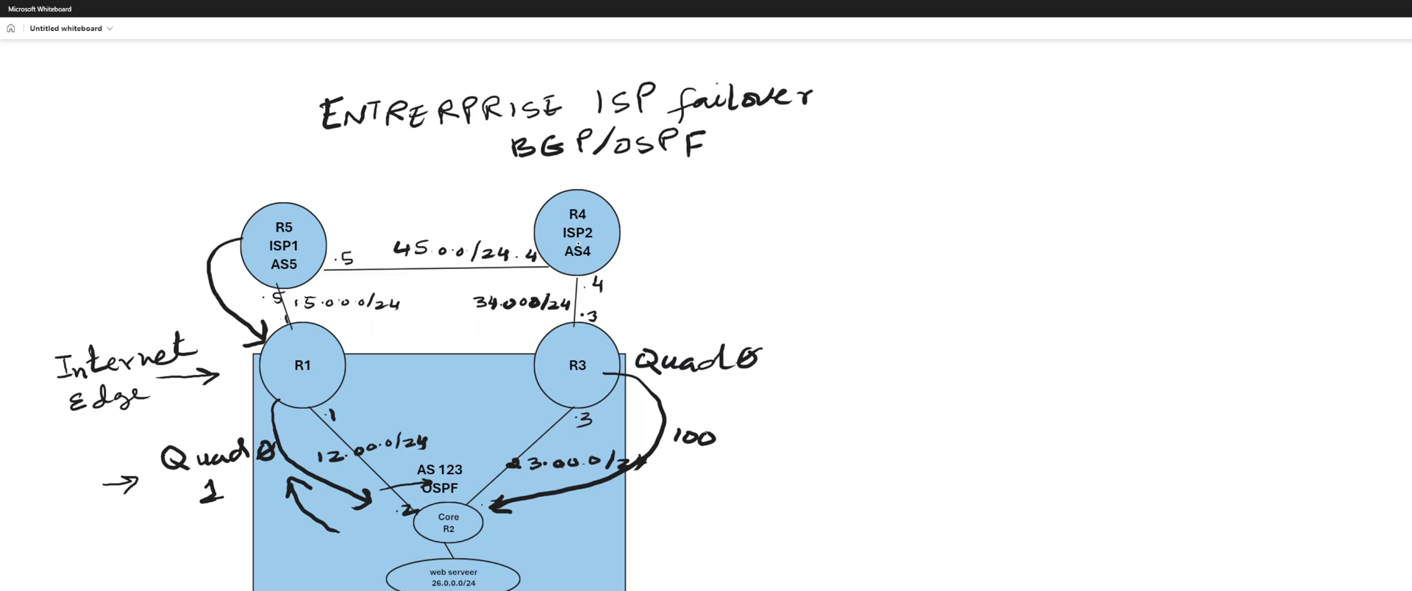
{"action": "mouse_move", "coordinate": [619, 234]}
{"action": "left_mouse_down"}
{"action": "mouse_move", "coordinate": [661, 249]}
{"action": "mouse_move", "coordinate": [651, 276]}
{"action": "mouse_move", "coordinate": [575, 337]}
{"action": "mouse_move", "coordinate": [588, 339]}
{"action": "left_mouse_up"}
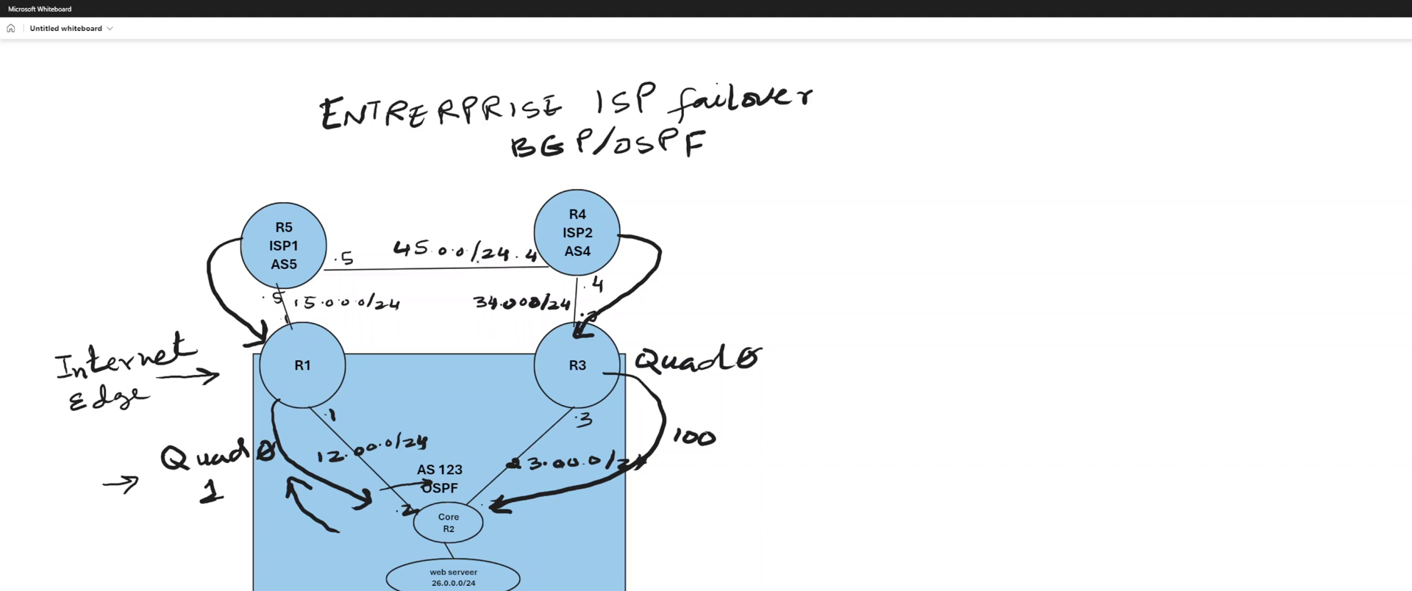
{"action": "mouse_move", "coordinate": [671, 237]}
{"action": "left_mouse_down"}
{"action": "mouse_move", "coordinate": [673, 258]}
{"action": "mouse_move", "coordinate": [734, 244]}
{"action": "mouse_move", "coordinate": [672, 275]}
{"action": "mouse_move", "coordinate": [705, 283]}
{"action": "mouse_move", "coordinate": [718, 267]}
{"action": "left_mouse_up"}
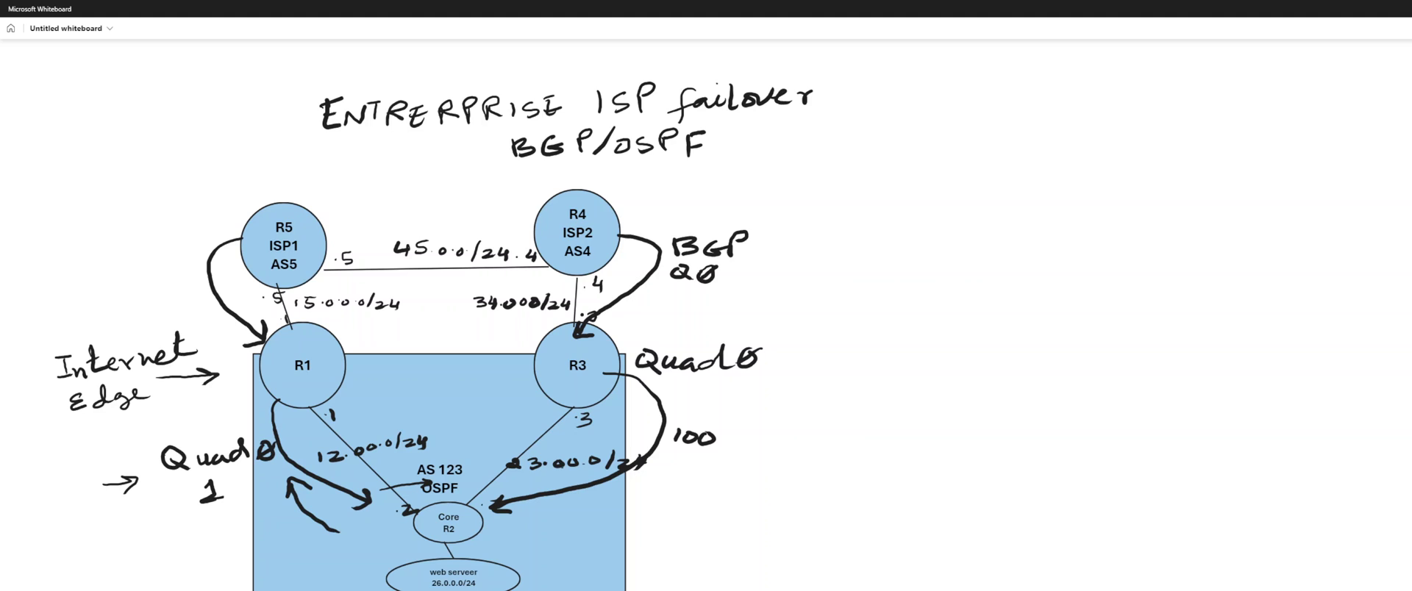
{"action": "mouse_move", "coordinate": [145, 241]}
{"action": "left_mouse_down"}
{"action": "mouse_move", "coordinate": [196, 221]}
{"action": "mouse_move", "coordinate": [168, 262]}
{"action": "mouse_move", "coordinate": [203, 243]}
{"action": "mouse_move", "coordinate": [189, 258]}
{"action": "left_mouse_up"}
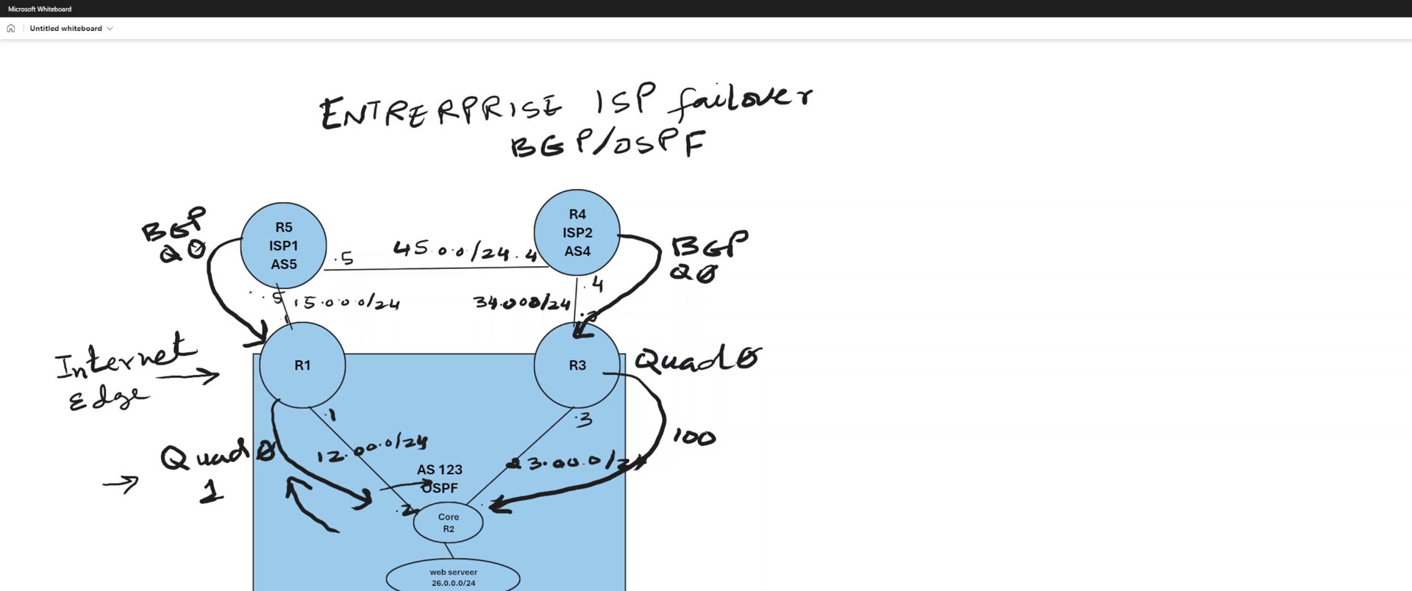
Underline ISP1 and ISP2, and write the timers 3 and 5, marked K and H, beneath R5's BGP Q0 label.
{"action": "left_click_drag", "start_coordinate": [266, 258], "coordinate": [313, 251]}
{"action": "left_click_drag", "start_coordinate": [556, 244], "coordinate": [596, 242]}
{"action": "mouse_move", "coordinate": [153, 297]}
{"action": "left_mouse_down"}
{"action": "mouse_move", "coordinate": [152, 314]}
{"action": "mouse_move", "coordinate": [188, 309]}
{"action": "left_mouse_up"}
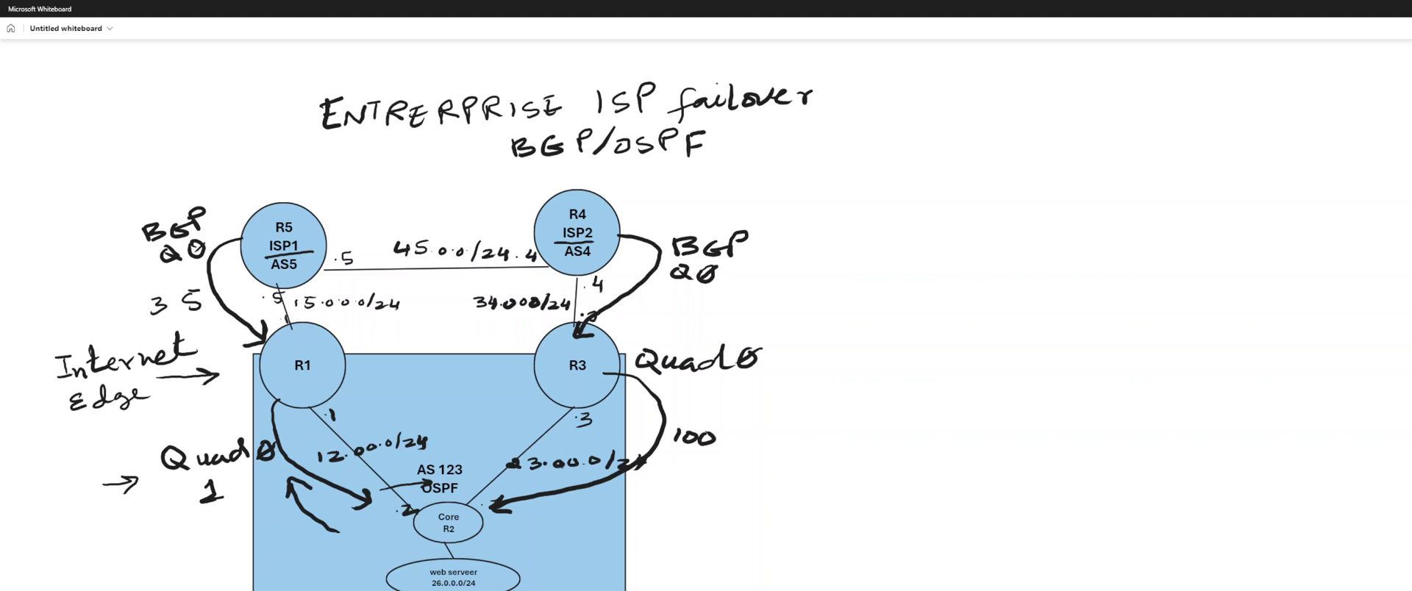
{"action": "left_click_drag", "start_coordinate": [191, 314], "coordinate": [210, 319]}
{"action": "left_click_drag", "start_coordinate": [146, 291], "coordinate": [160, 295]}
Add a 5.5.5.5 loopback above R5 and arrows up from the web server, from R5 toward R4, and toward R5's BGP Q0 label.
{"action": "mouse_move", "coordinate": [278, 204]}
{"action": "left_mouse_down"}
{"action": "mouse_move", "coordinate": [277, 179]}
{"action": "mouse_move", "coordinate": [253, 171]}
{"action": "mouse_move", "coordinate": [276, 172]}
{"action": "left_mouse_up"}
{"action": "mouse_move", "coordinate": [278, 156]}
{"action": "left_mouse_down"}
{"action": "mouse_move", "coordinate": [302, 170]}
{"action": "mouse_move", "coordinate": [340, 153]}
{"action": "left_mouse_up"}
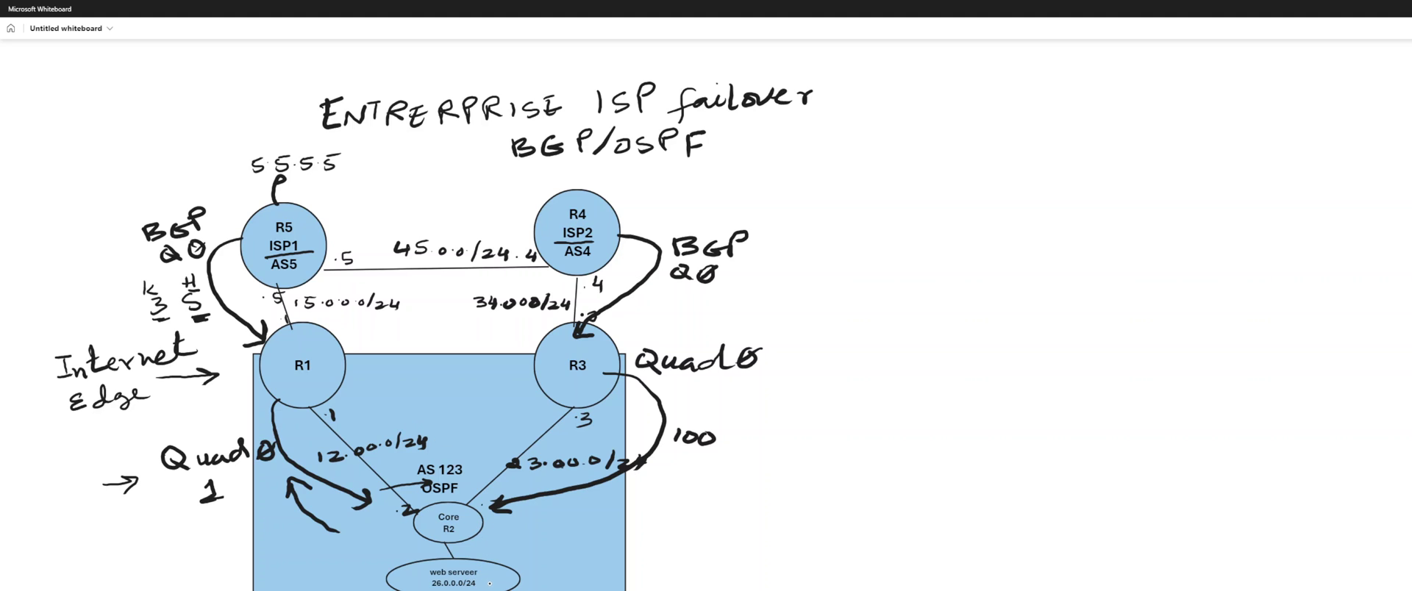
{"action": "mouse_move", "coordinate": [507, 579]}
{"action": "left_mouse_down"}
{"action": "mouse_move", "coordinate": [500, 541]}
{"action": "mouse_move", "coordinate": [507, 555]}
{"action": "left_mouse_up"}
{"action": "mouse_move", "coordinate": [338, 217]}
{"action": "left_mouse_down"}
{"action": "mouse_move", "coordinate": [366, 211]}
{"action": "mouse_move", "coordinate": [365, 226]}
{"action": "left_mouse_up"}
{"action": "mouse_move", "coordinate": [99, 272]}
{"action": "left_mouse_down"}
{"action": "mouse_move", "coordinate": [137, 261]}
{"action": "mouse_move", "coordinate": [127, 270]}
{"action": "left_mouse_up"}
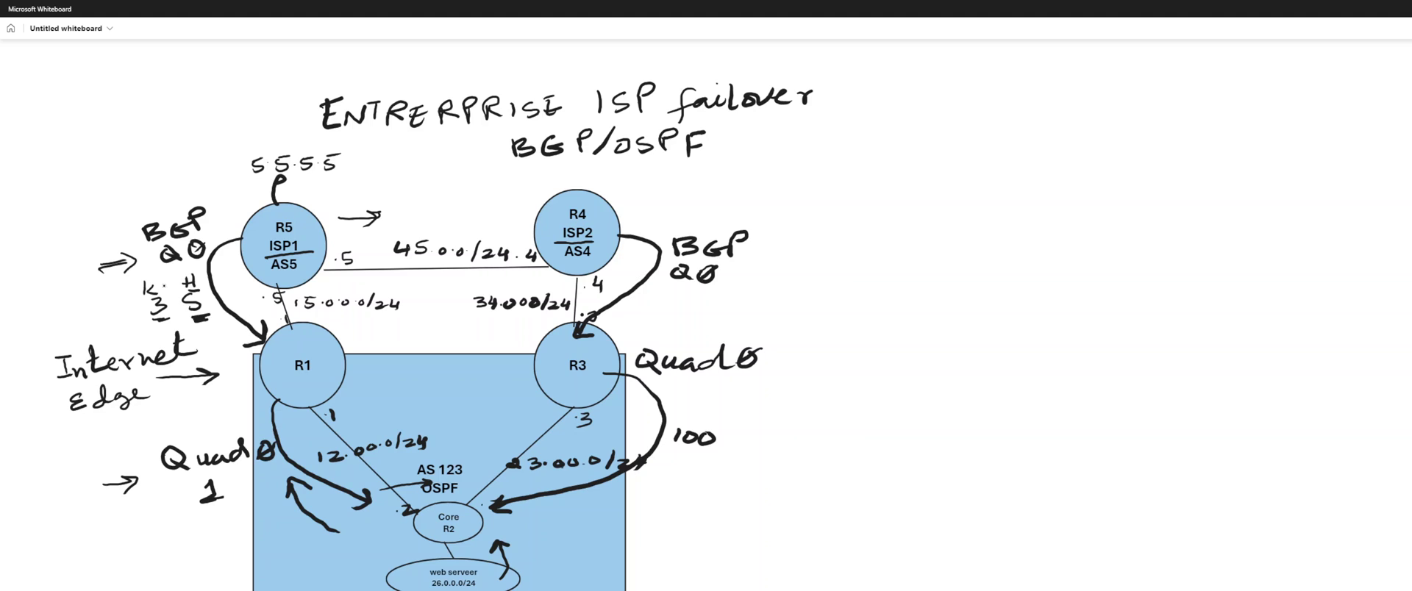
Underline the R1 and R3 labels inside their circles.
{"action": "left_click_drag", "start_coordinate": [292, 381], "coordinate": [312, 381]}
{"action": "left_click_drag", "start_coordinate": [570, 378], "coordinate": [584, 383]}
Switch to the MobaXterm terminal and arrange its narrowed window beside the whiteboard diagram so both are fully visible.
{"action": "left_click_drag", "start_coordinate": [91, 554], "coordinate": [277, 575]}
{"action": "left_click_drag", "start_coordinate": [357, 547], "coordinate": [660, 524]}
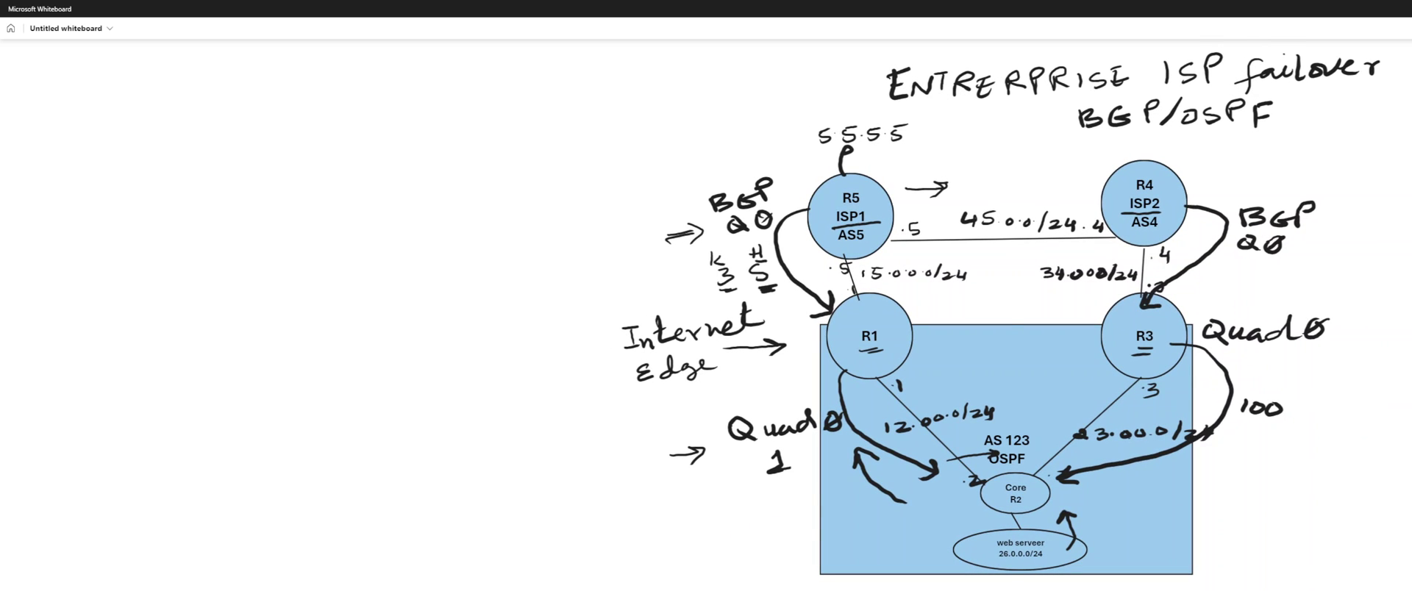
{"action": "key", "text": "alt+Tab"}
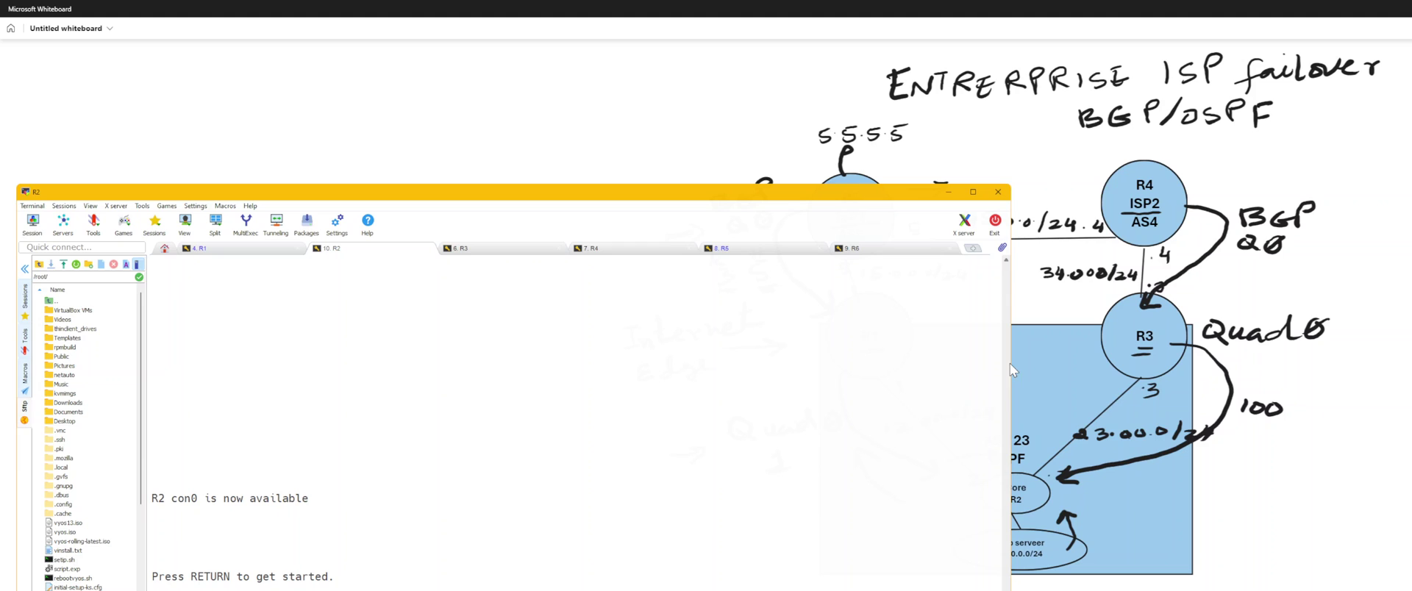
{"action": "left_click_drag", "start_coordinate": [1010, 368], "coordinate": [639, 360]}
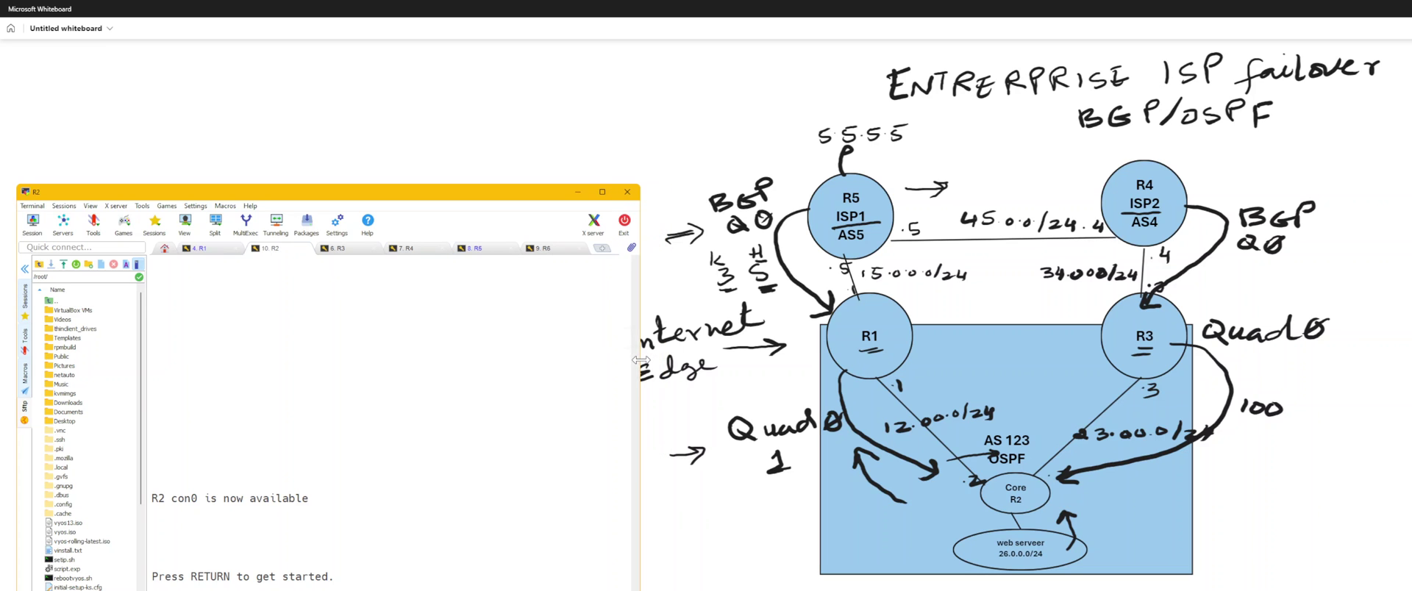
{"action": "left_click", "coordinate": [765, 512]}
{"action": "left_click_drag", "start_coordinate": [771, 510], "coordinate": [789, 504]}
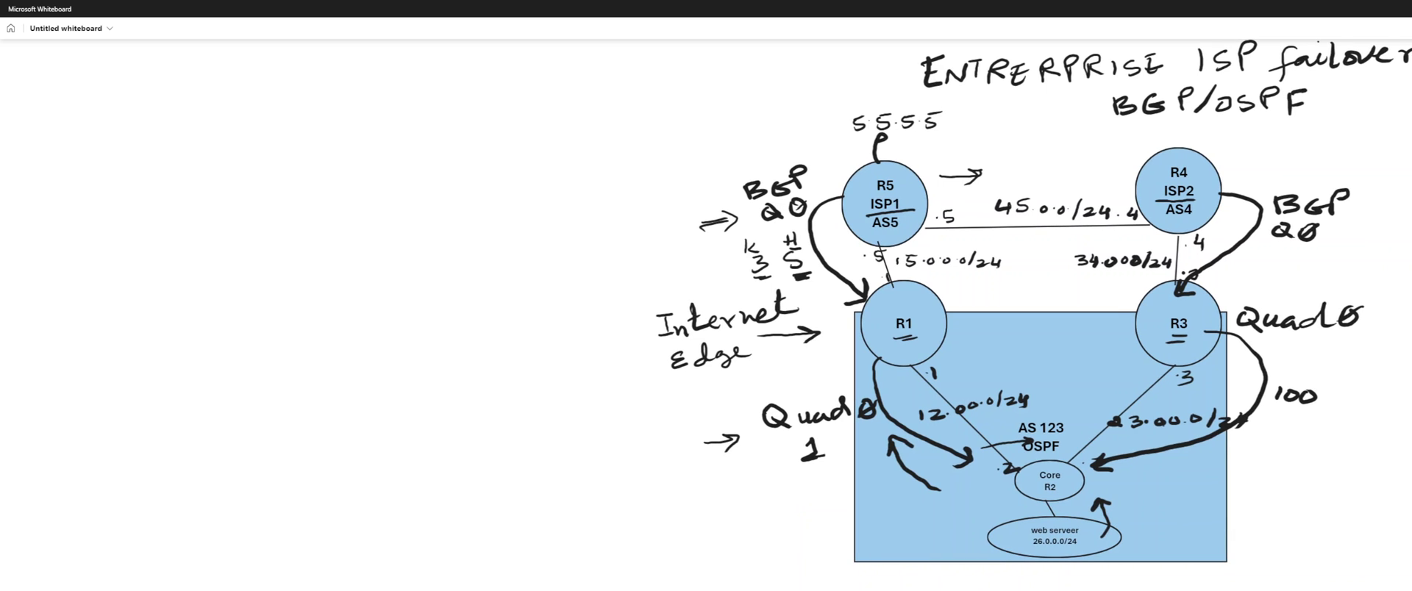
{"action": "key", "text": "alt+Tab"}
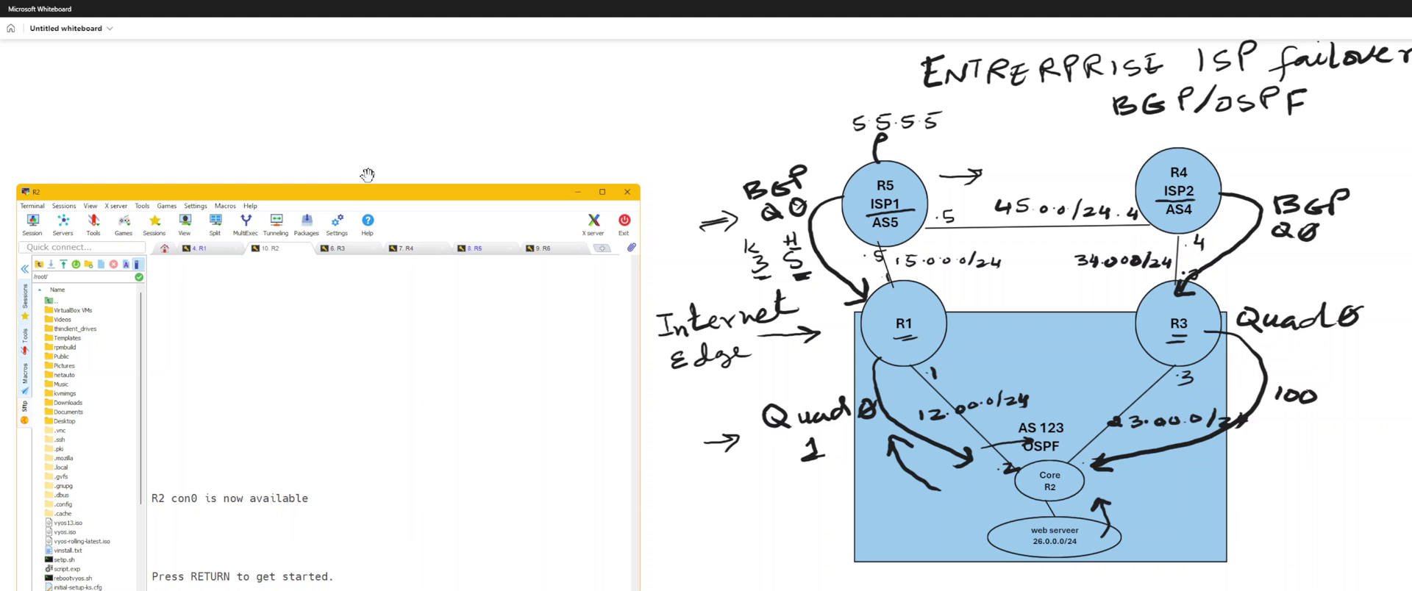
{"action": "left_click_drag", "start_coordinate": [349, 130], "coordinate": [356, 112]}
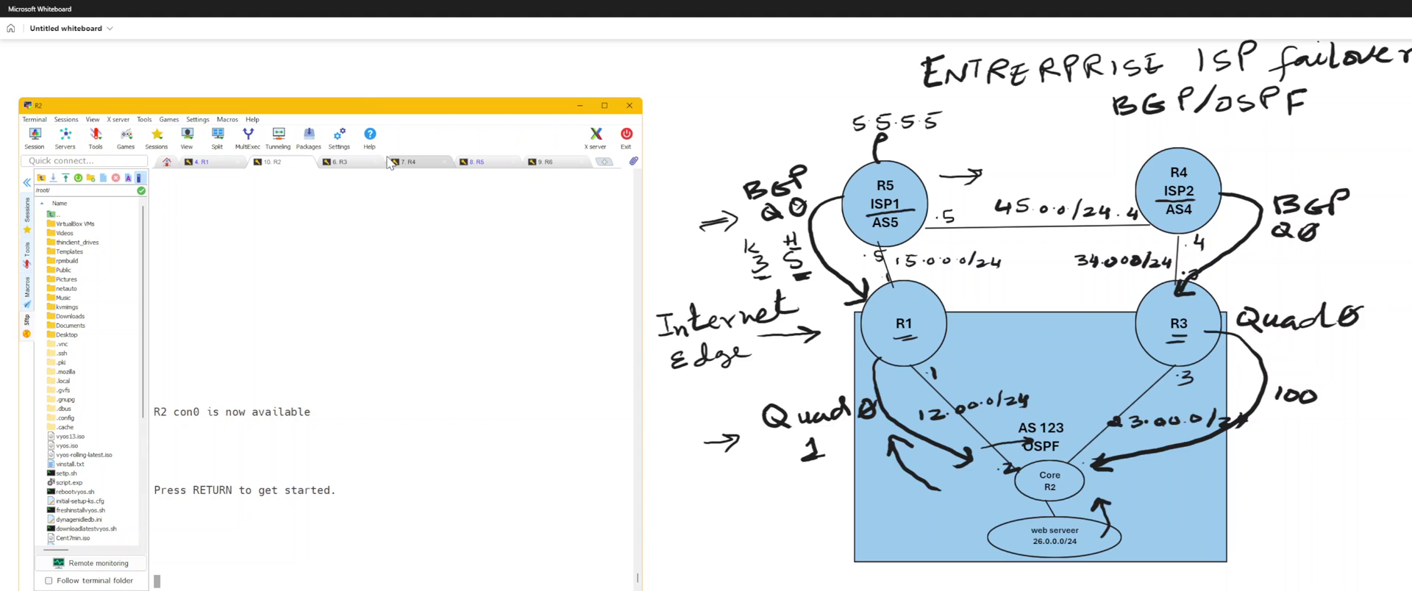
{"action": "left_click_drag", "start_coordinate": [366, 111], "coordinate": [372, 85]}
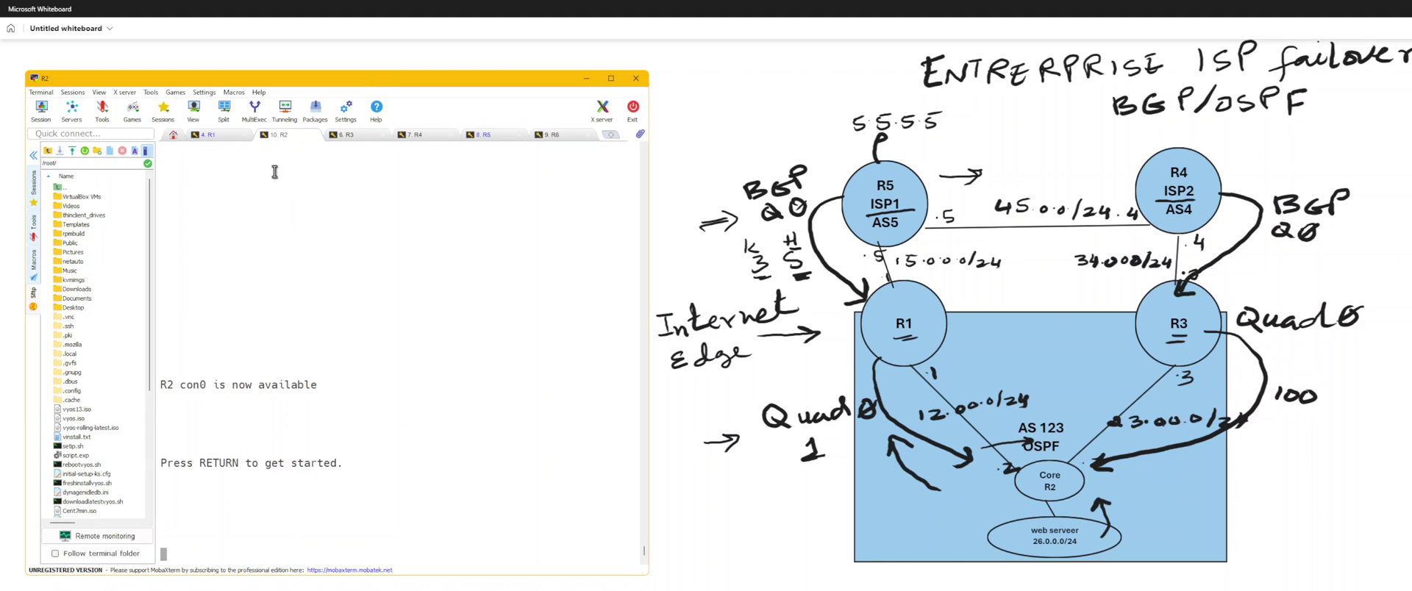
In the R1 session, display the IP routing table with "sho ip ro" and highlight the BGP default route.
{"action": "left_click", "coordinate": [238, 137]}
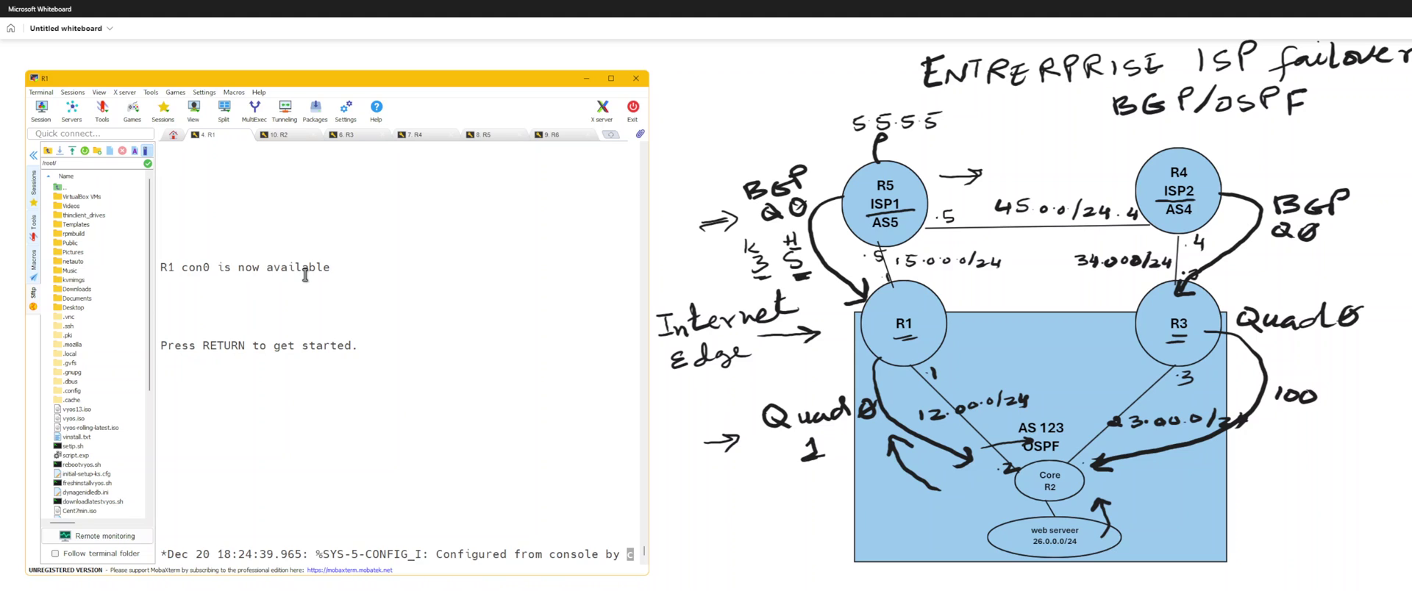
{"action": "key", "text": "Return"}
{"action": "key", "text": "Return"}
{"action": "type", "text": "sho ip ro"}
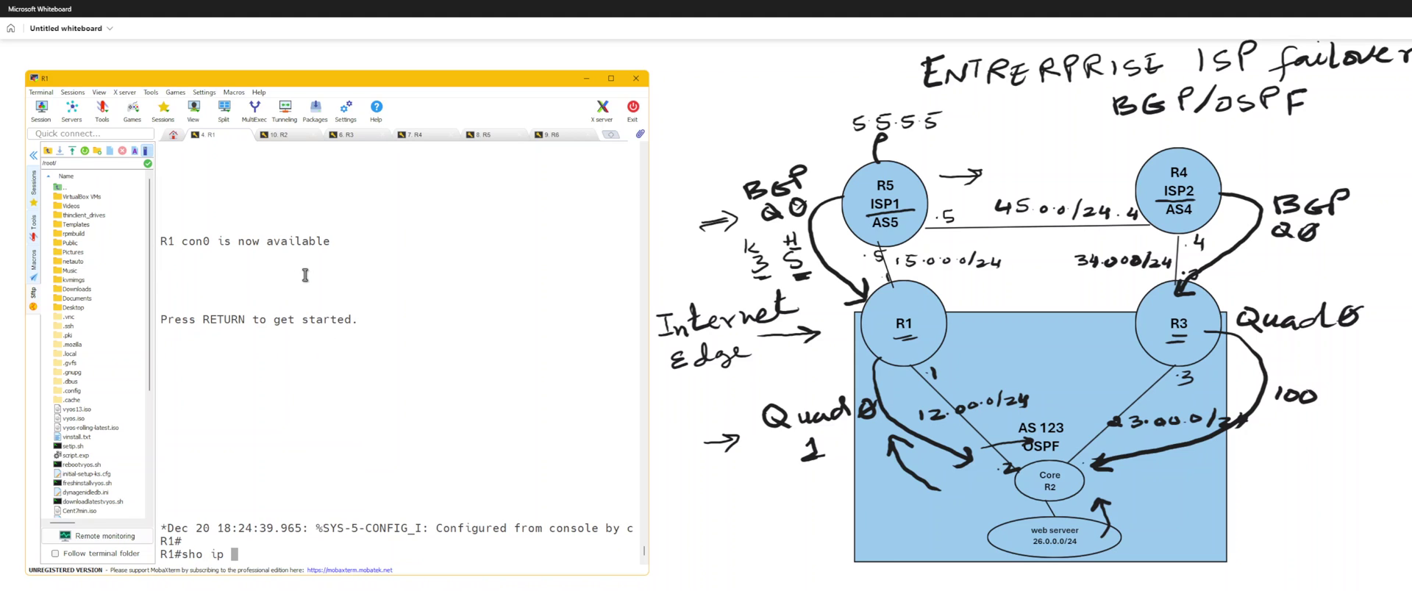
{"action": "key", "text": "Return"}
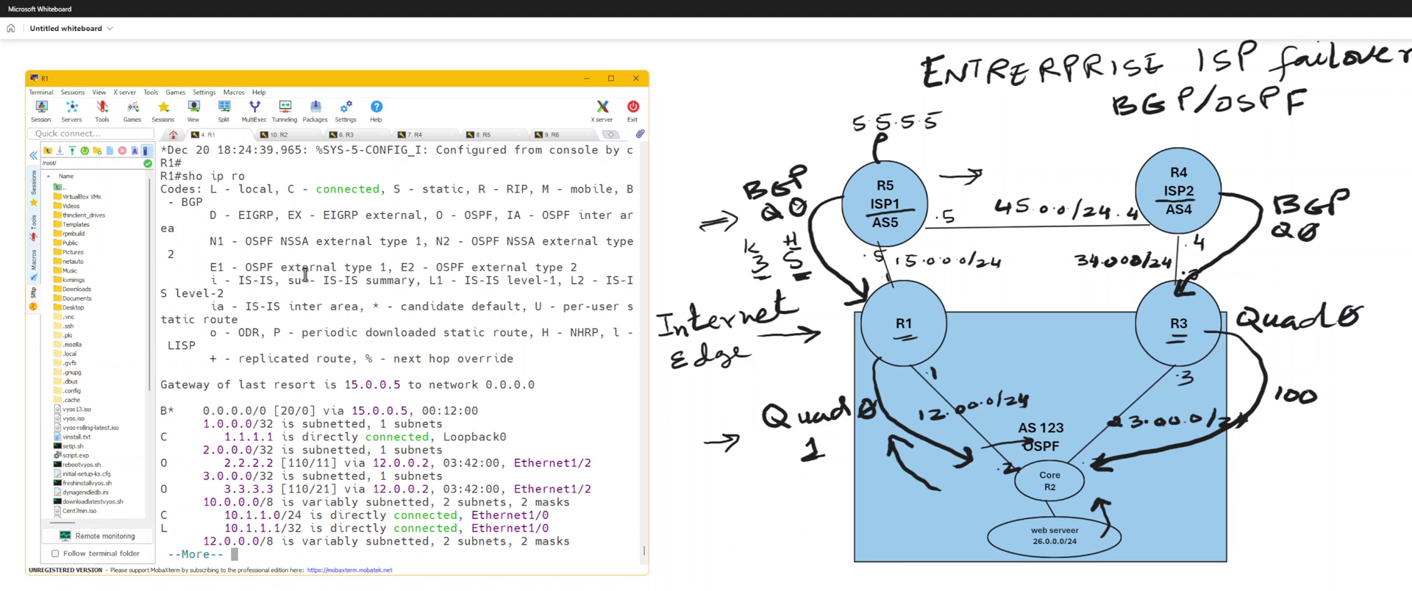
{"action": "triple_click", "coordinate": [254, 414]}
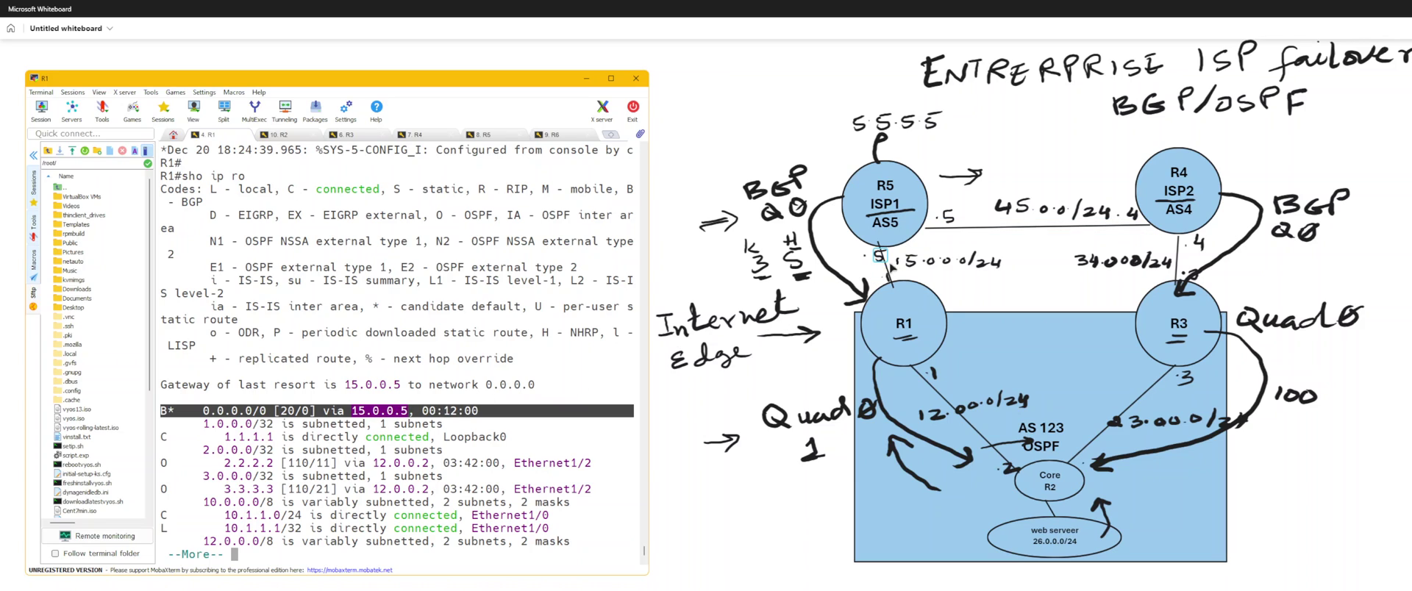
{"action": "left_click", "coordinate": [454, 438]}
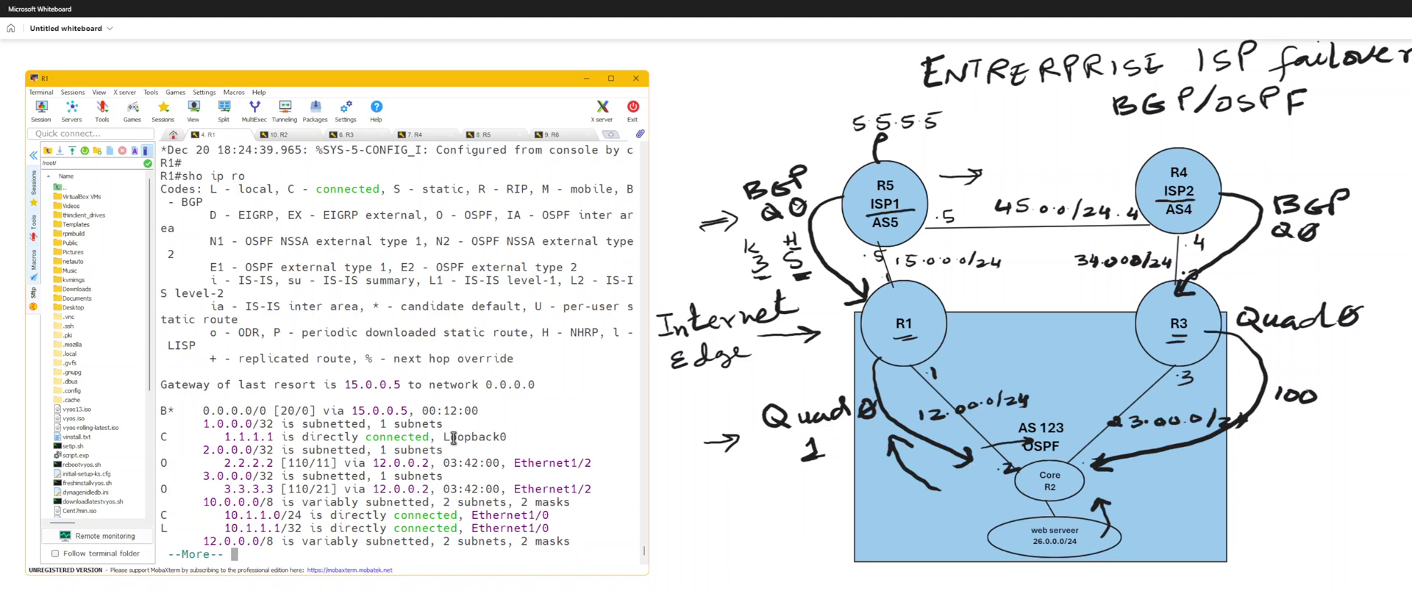
Display R1's routing table again and its BGP summary with "sho ip b su", using smaller terminal text.
{"action": "type", "text": "q"}
{"action": "type", "text": "sho ip ro"}
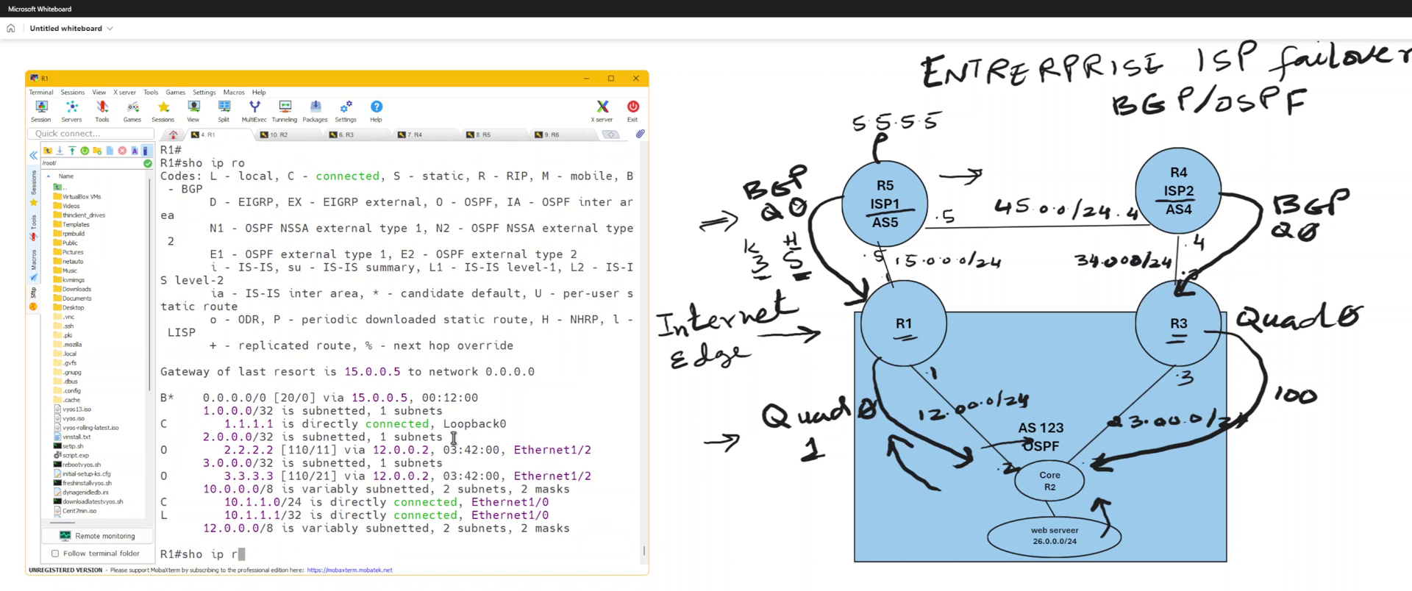
{"action": "key", "text": "Return"}
{"action": "type", "text": "qsho ip b su"}
{"action": "key", "text": "Return"}
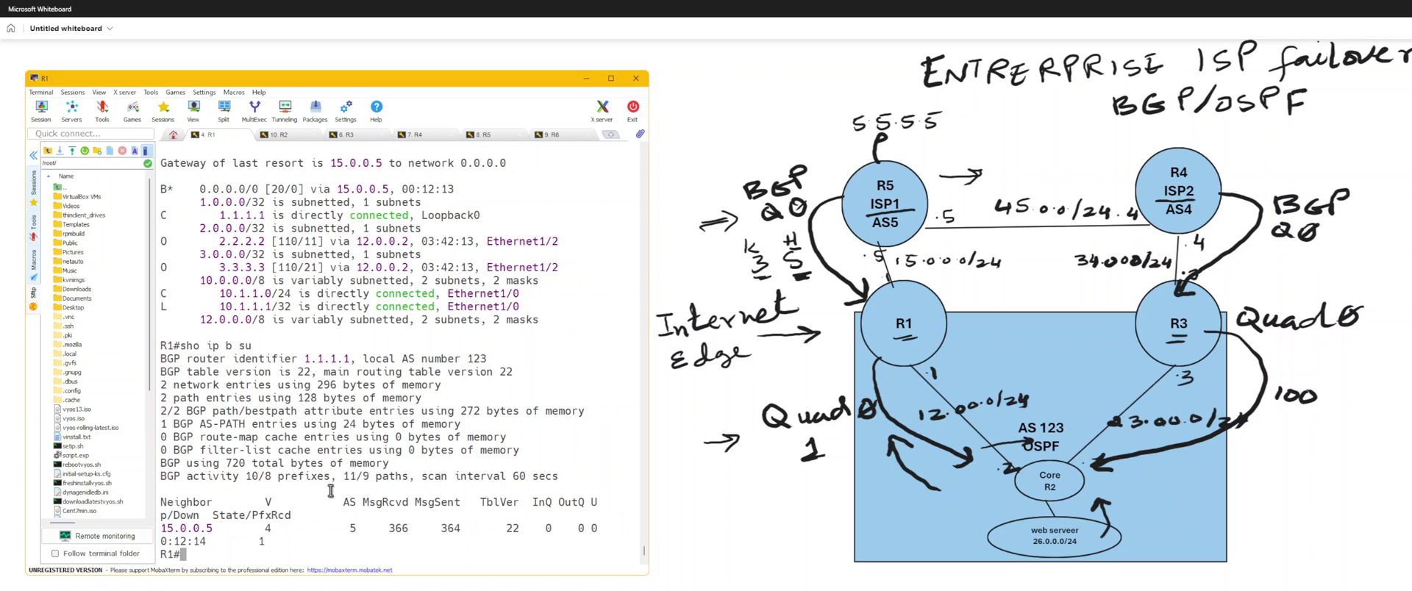
{"action": "scroll", "coordinate": [330, 491], "scroll_direction": "down", "scroll_amount": 1, "text": "ctrl"}
{"action": "key", "text": "Up"}
{"action": "key", "text": "Return"}
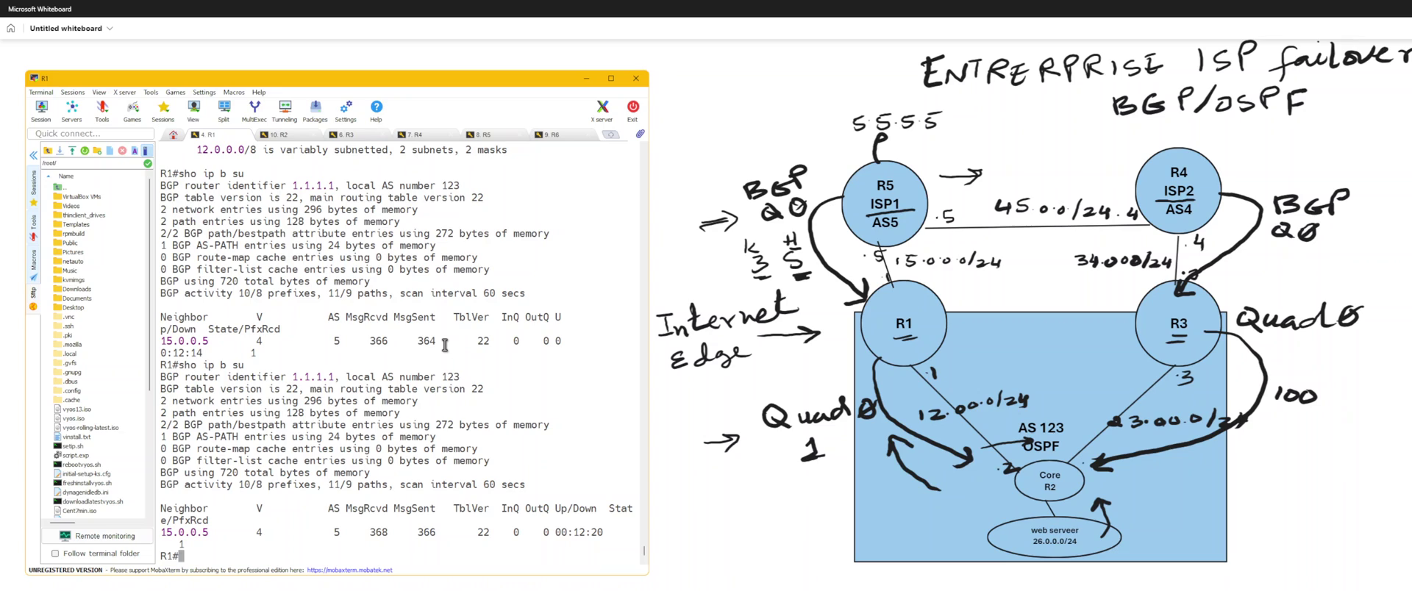
Display R1's BGP configuration with "sho run partition router bgp 123".
{"action": "type", "text": "sho run par"}
{"action": "key", "text": "Tab"}
{"action": "type", "text": "router bgp 123"}
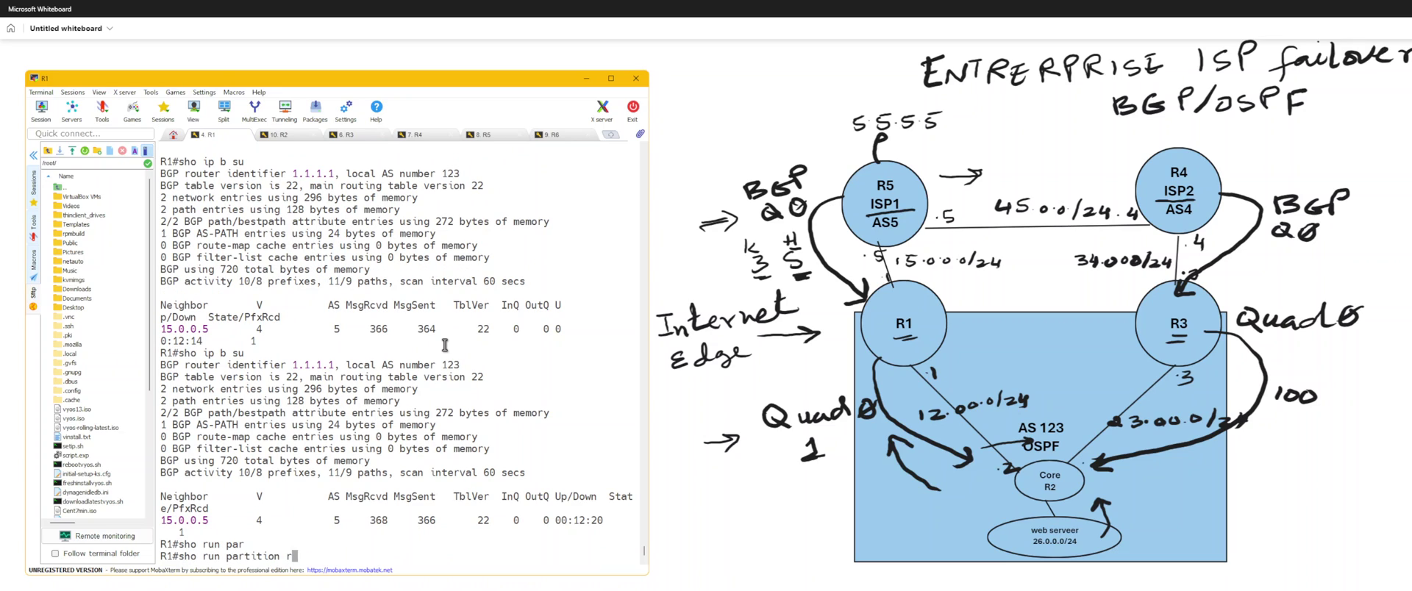
{"action": "key", "text": "Return"}
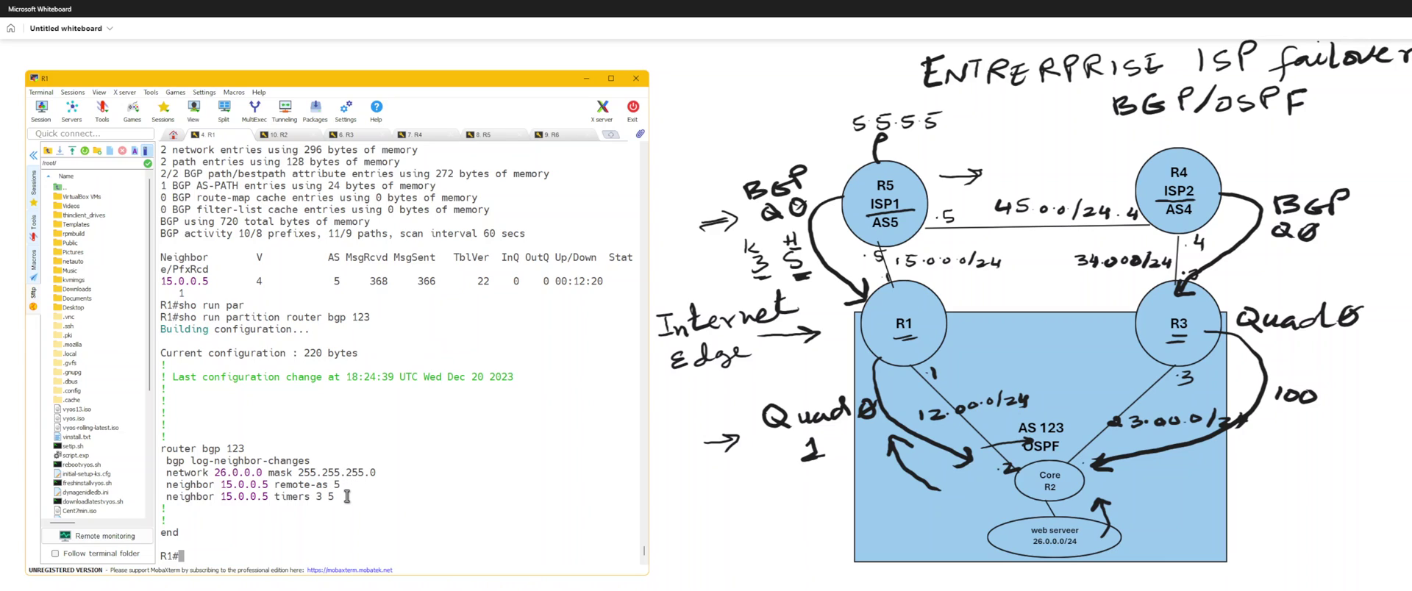
Highlight the neighbor 15.0.0.5 timers line and then the network line in R1's BGP configuration, clearing each selection.
{"action": "left_click_drag", "start_coordinate": [347, 496], "coordinate": [229, 498]}
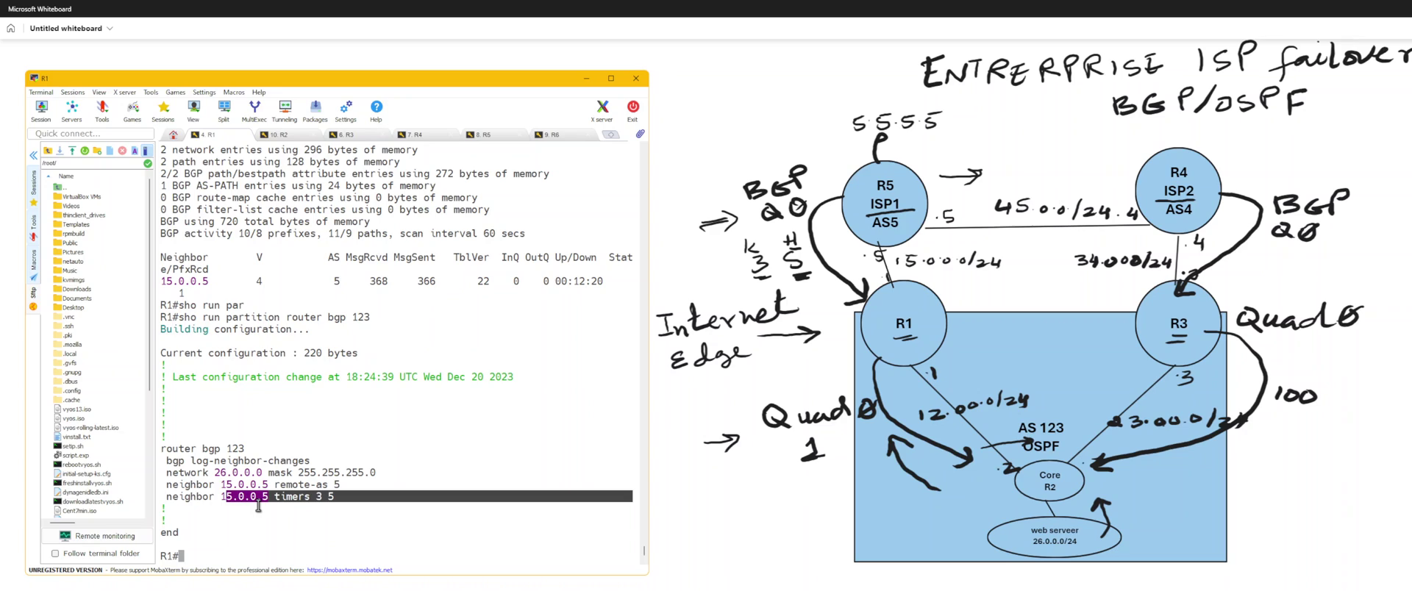
{"action": "left_click", "coordinate": [258, 506]}
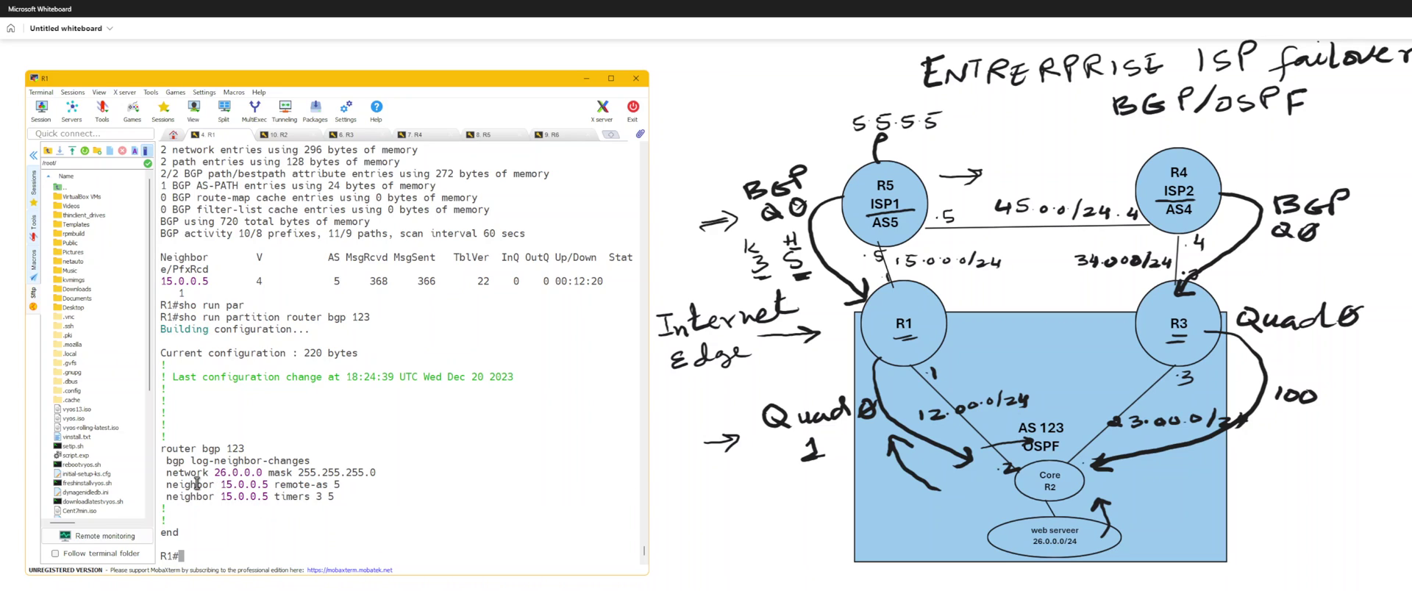
{"action": "left_click_drag", "start_coordinate": [163, 473], "coordinate": [289, 465]}
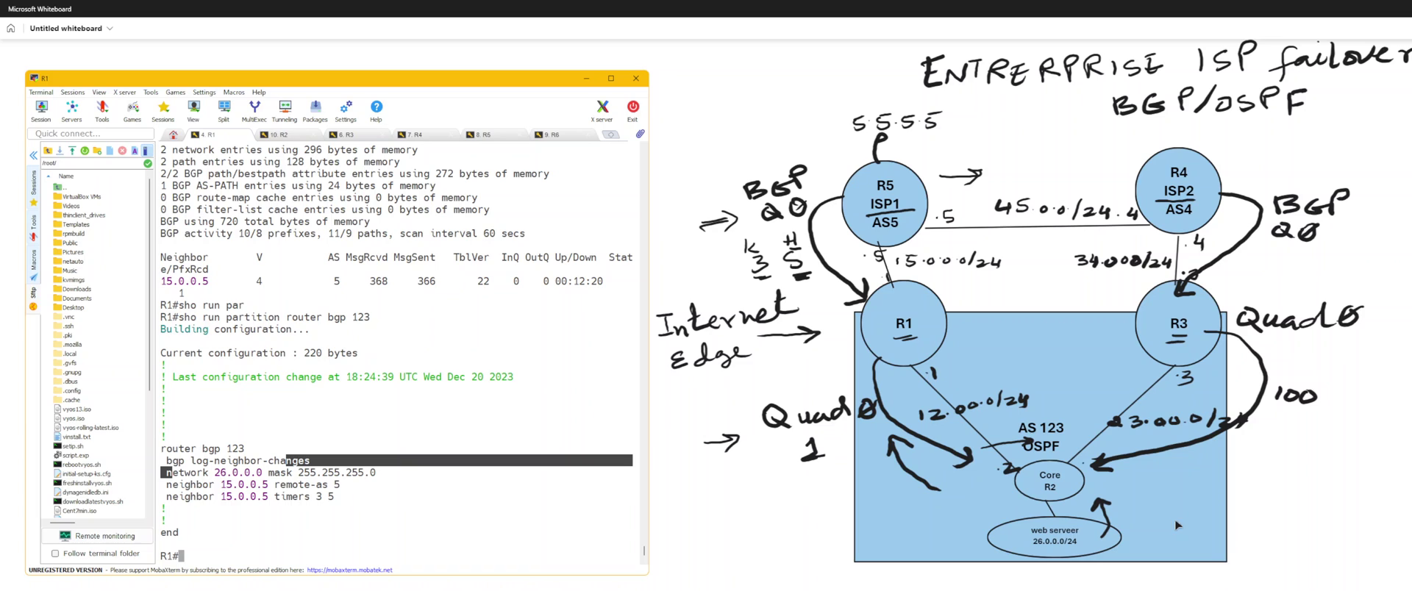
{"action": "left_click", "coordinate": [438, 513]}
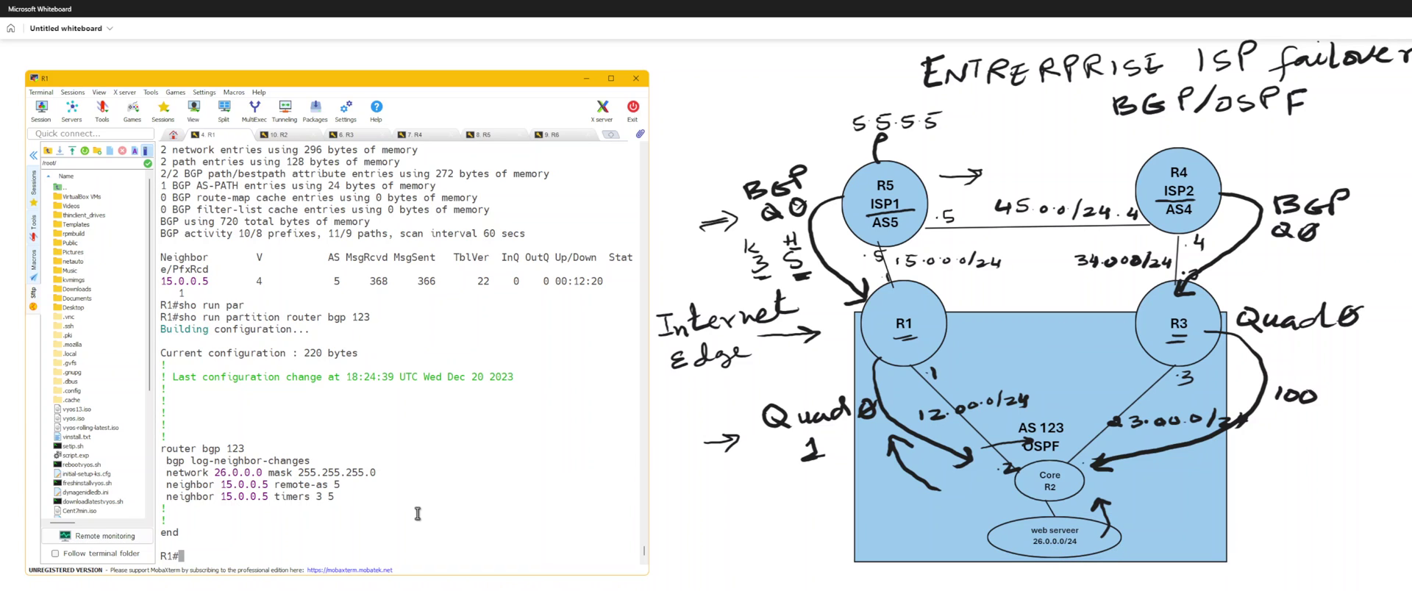
{"action": "left_click_drag", "start_coordinate": [335, 476], "coordinate": [339, 484]}
{"action": "left_click", "coordinate": [377, 488]}
Display R1's IP routing table with "sho ip ro" and test reachability of R5's loopback with "ping 5.5.5.5".
{"action": "type", "text": "sho ip ro"}
{"action": "key", "text": "Return"}
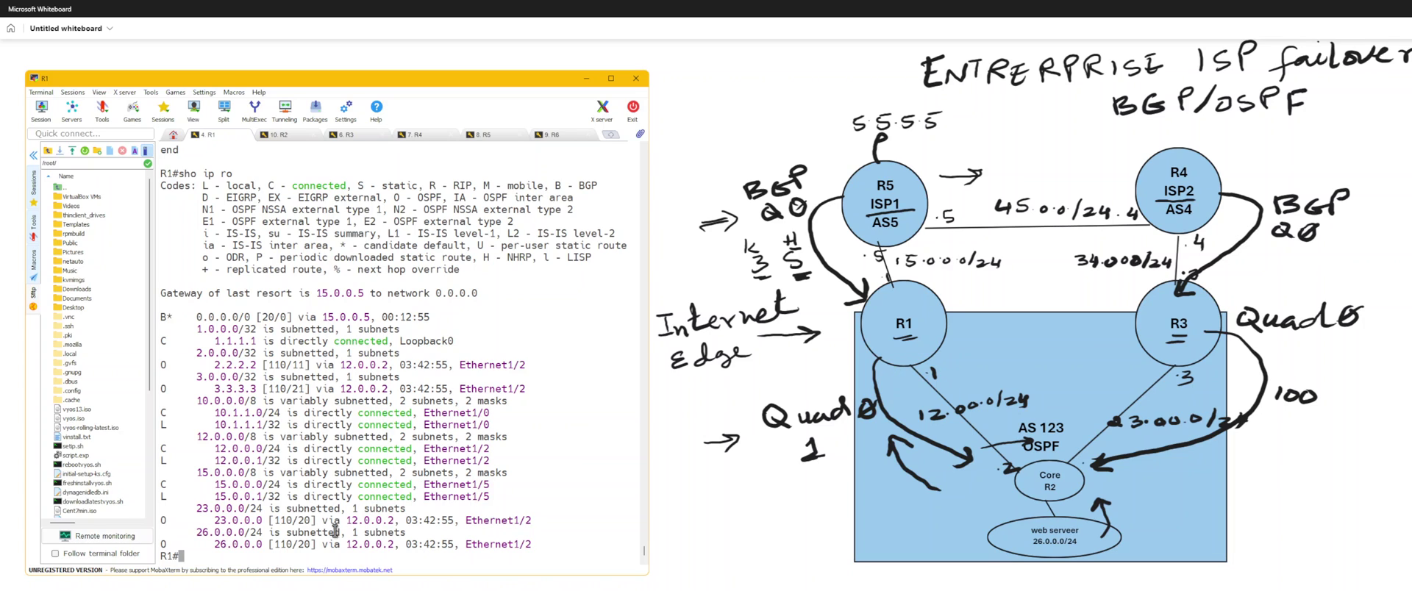
{"action": "scroll", "coordinate": [249, 377], "scroll_direction": "up", "scroll_amount": 6}
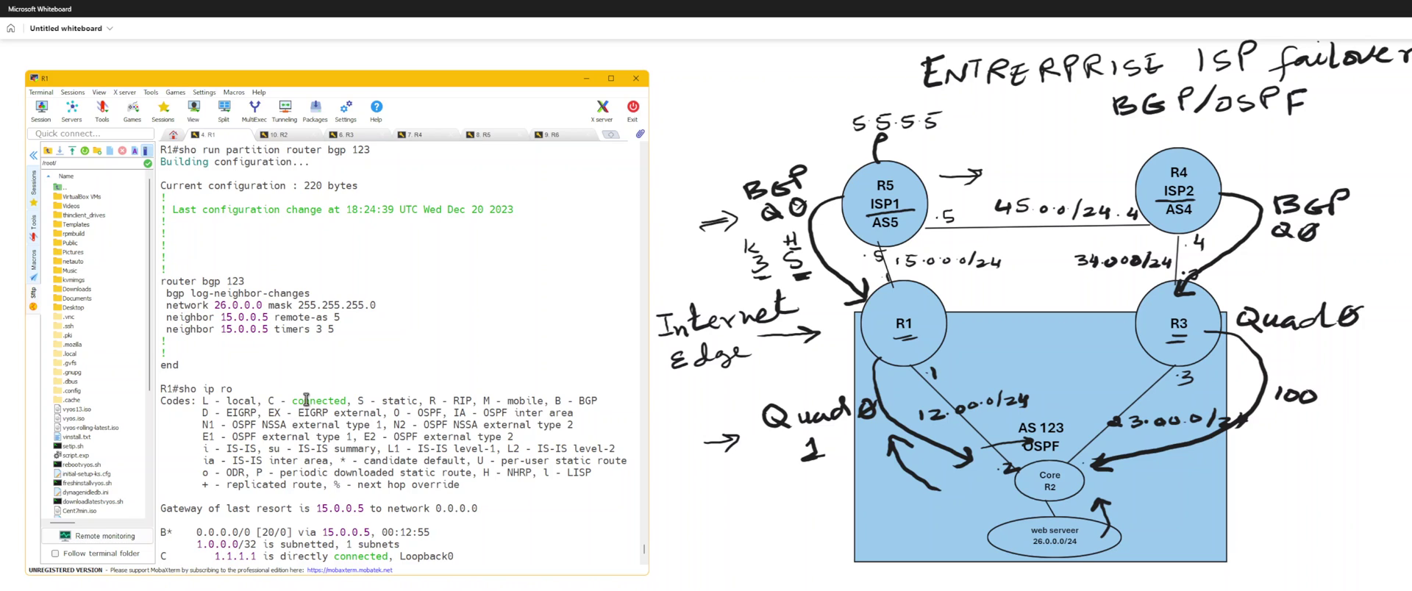
{"action": "scroll", "coordinate": [306, 399], "scroll_direction": "down", "scroll_amount": 4}
{"action": "scroll", "coordinate": [306, 400], "scroll_direction": "down", "scroll_amount": 2}
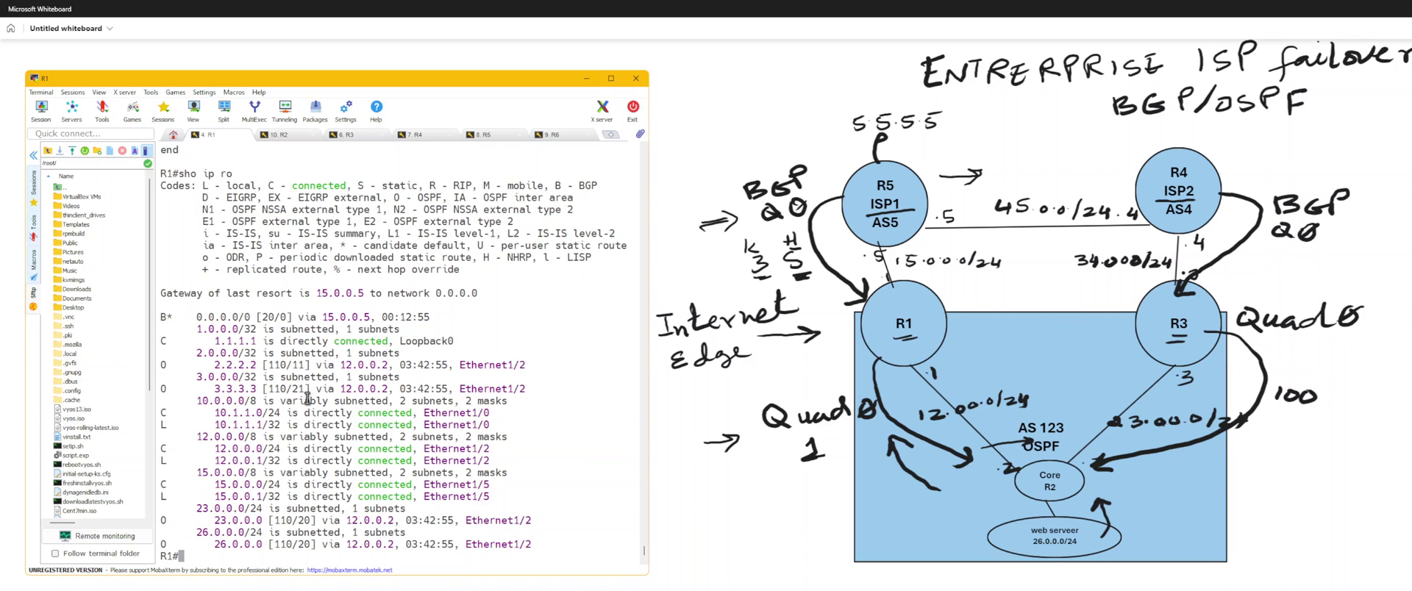
{"action": "type", "text": "ping 5.5.5.5"}
{"action": "key", "text": "Return"}
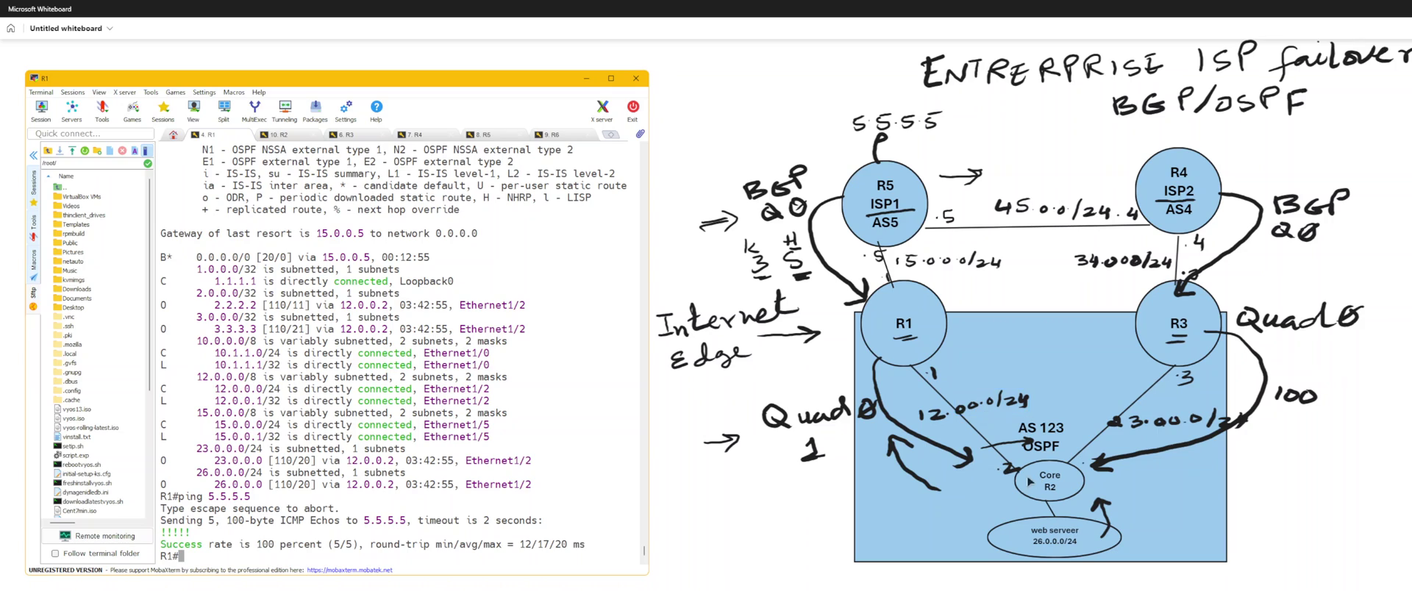
Wake the R2 console session and display its IP routing table with "sho ip ro".
{"action": "left_click", "coordinate": [297, 139]}
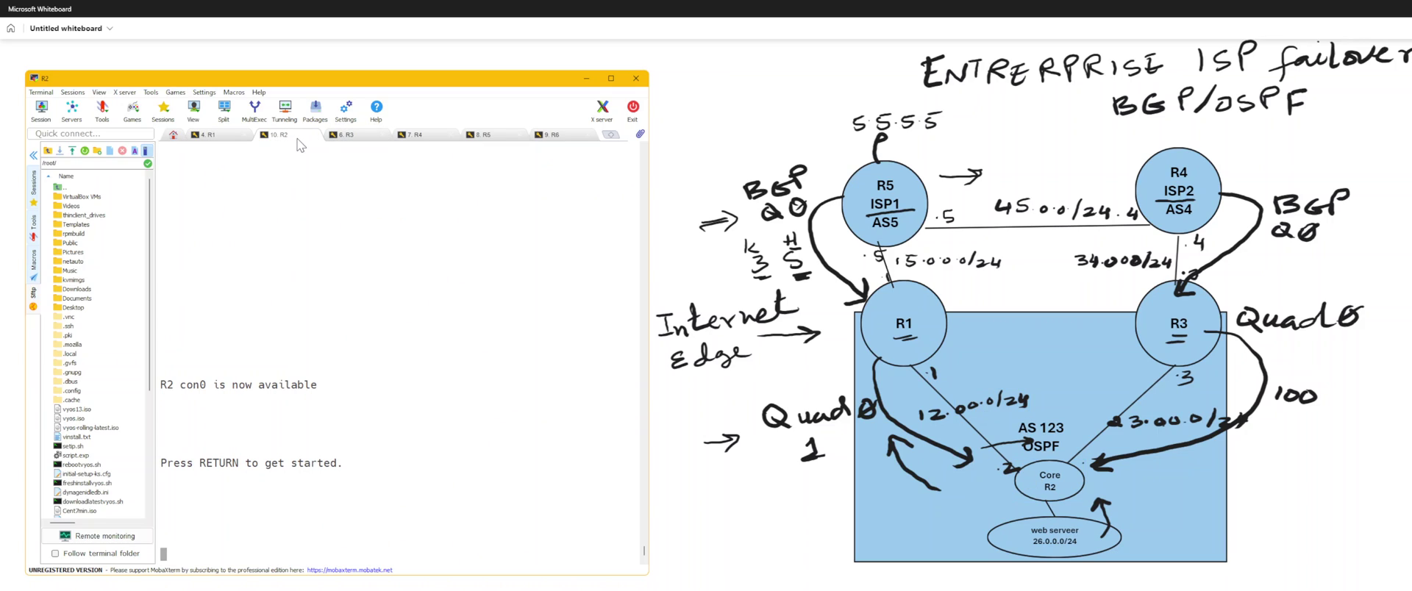
{"action": "key", "text": "Return"}
{"action": "key", "text": "Return"}
{"action": "key", "text": "Return"}
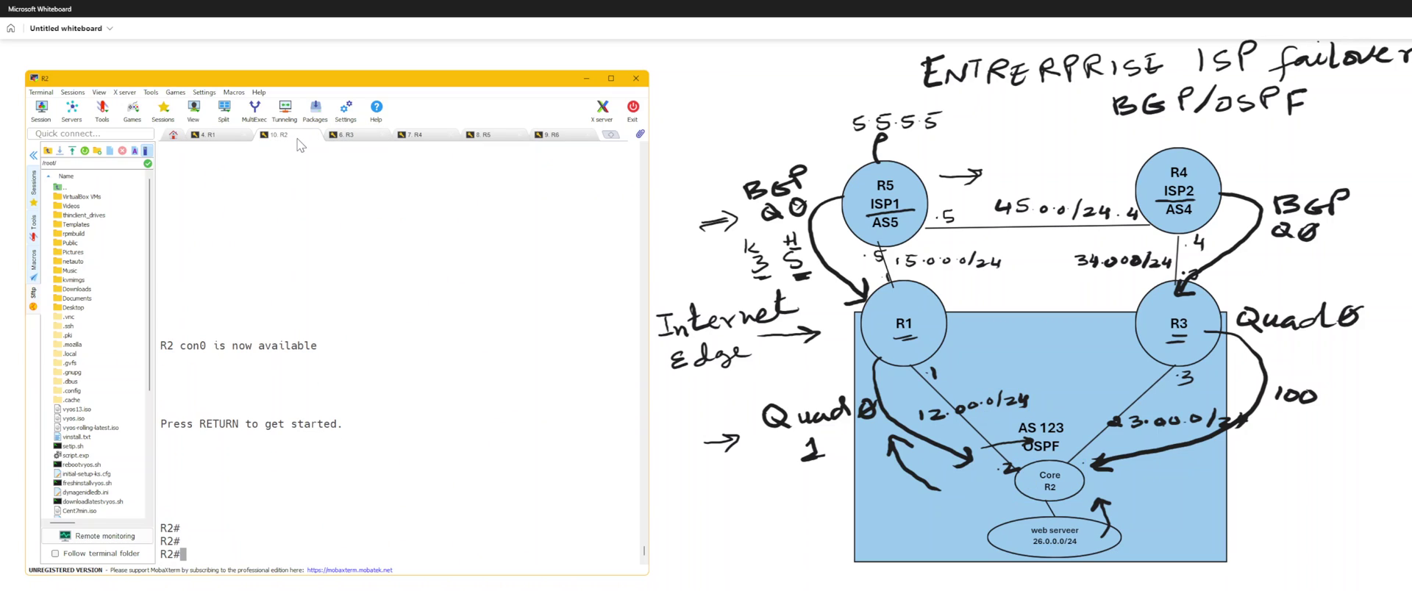
{"action": "type", "text": "sho ip ro"}
{"action": "key", "text": "Return"}
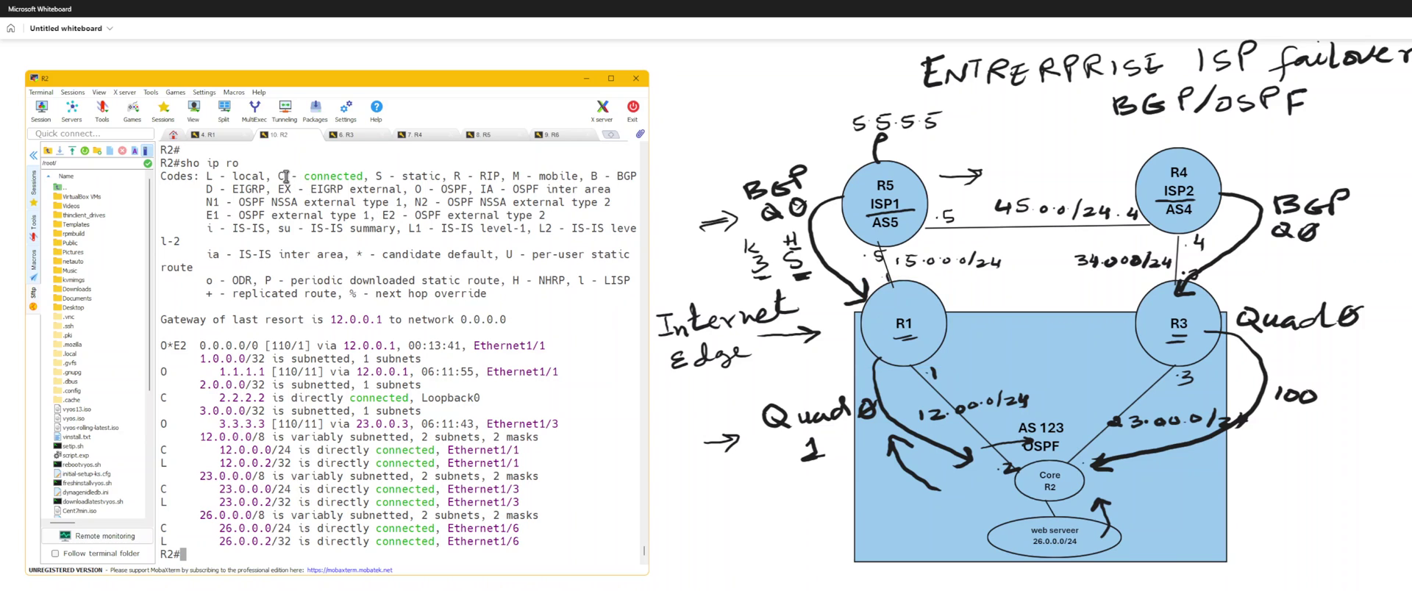
Display R1's OSPF configuration with "sho run par router ospf 1" and highlight the default-information originate line.
{"action": "left_click", "coordinate": [228, 135]}
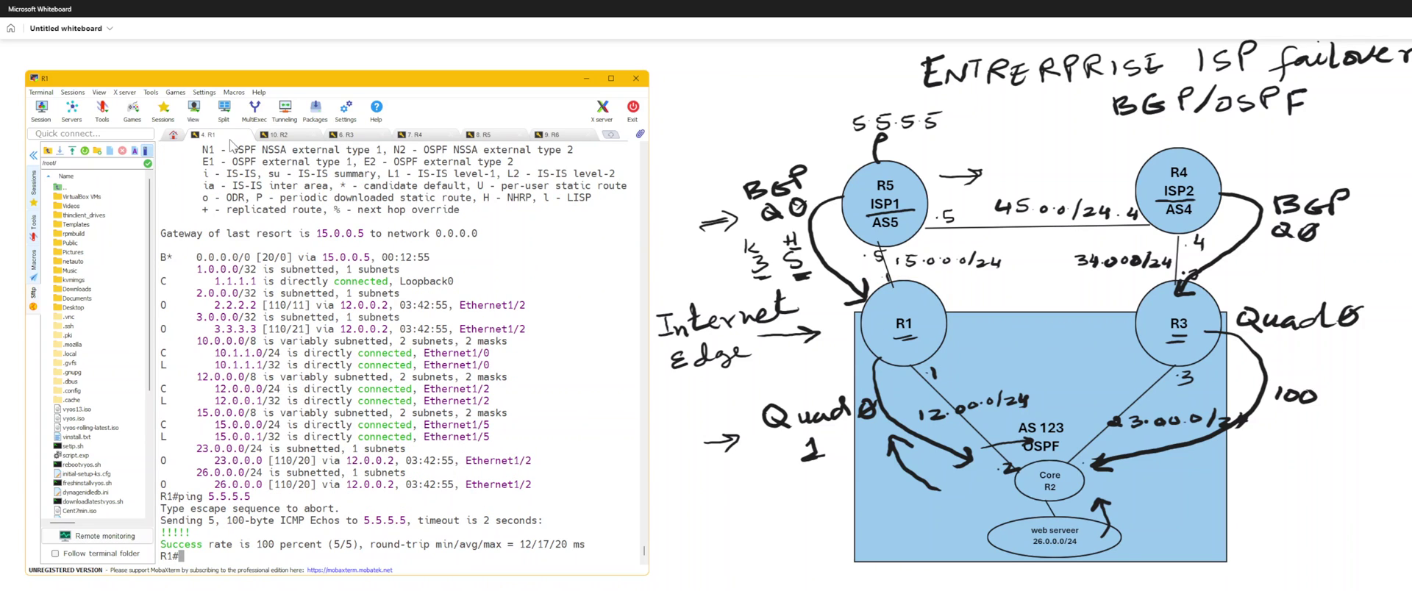
{"action": "type", "text": "sho run par router ospf 1"}
{"action": "key", "text": "Return"}
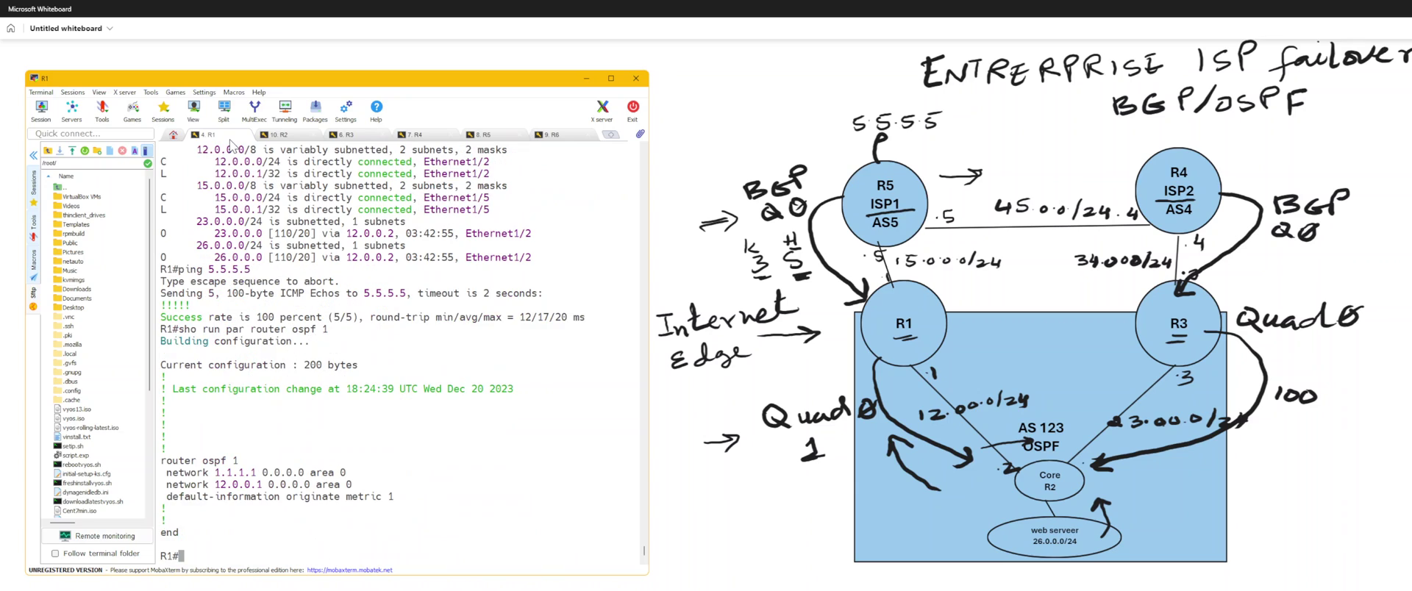
{"action": "triple_click", "coordinate": [232, 497]}
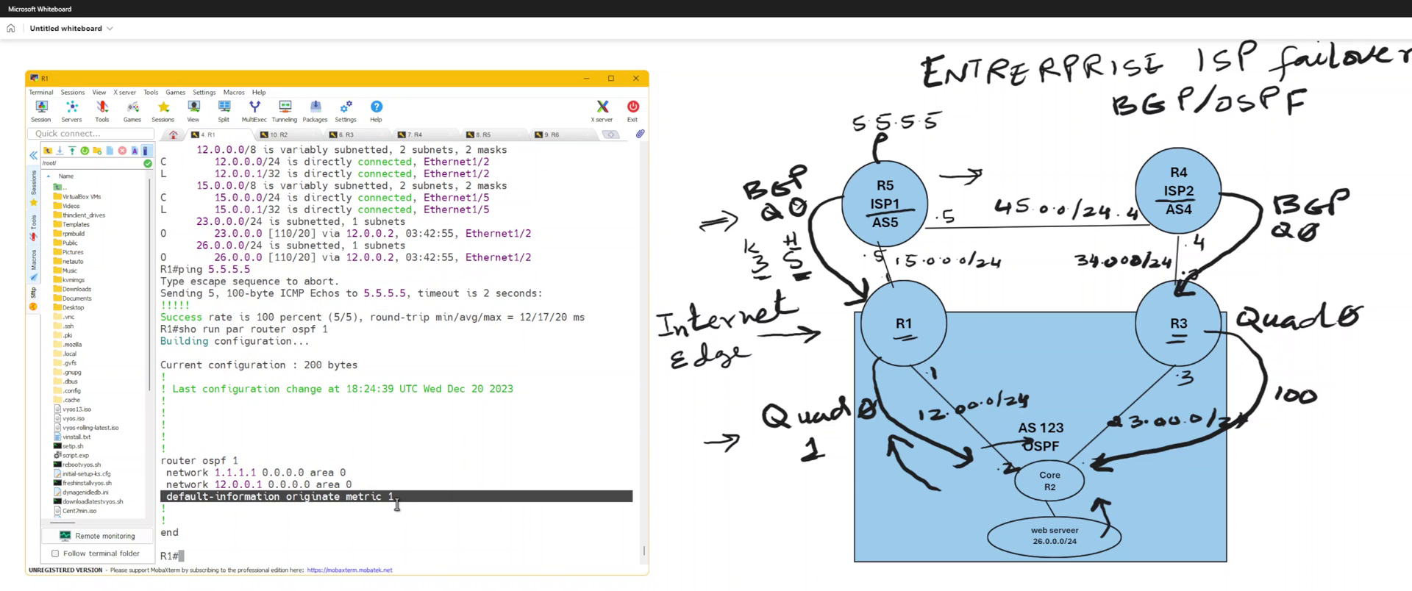
Wake the R3 console session and display its OSPF configuration with "sho run par router ospf 1".
{"action": "left_click", "coordinate": [352, 139]}
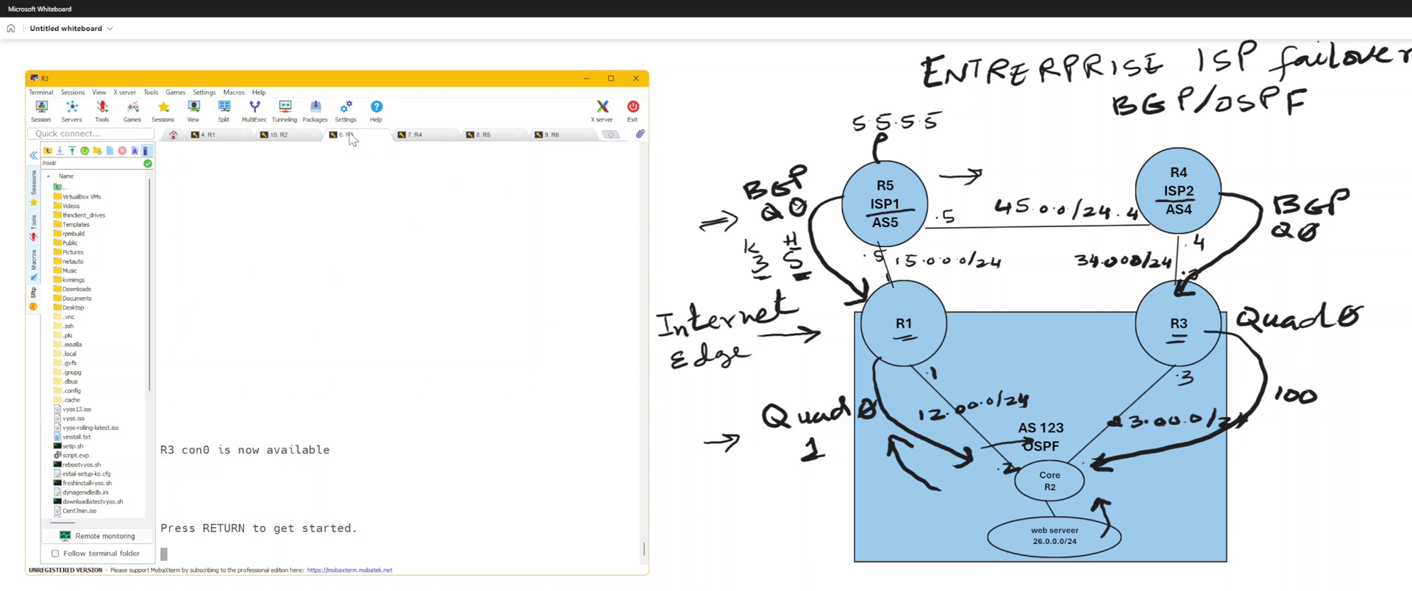
{"action": "key", "text": "Return"}
{"action": "key", "text": "Return"}
{"action": "type", "text": "sho "}
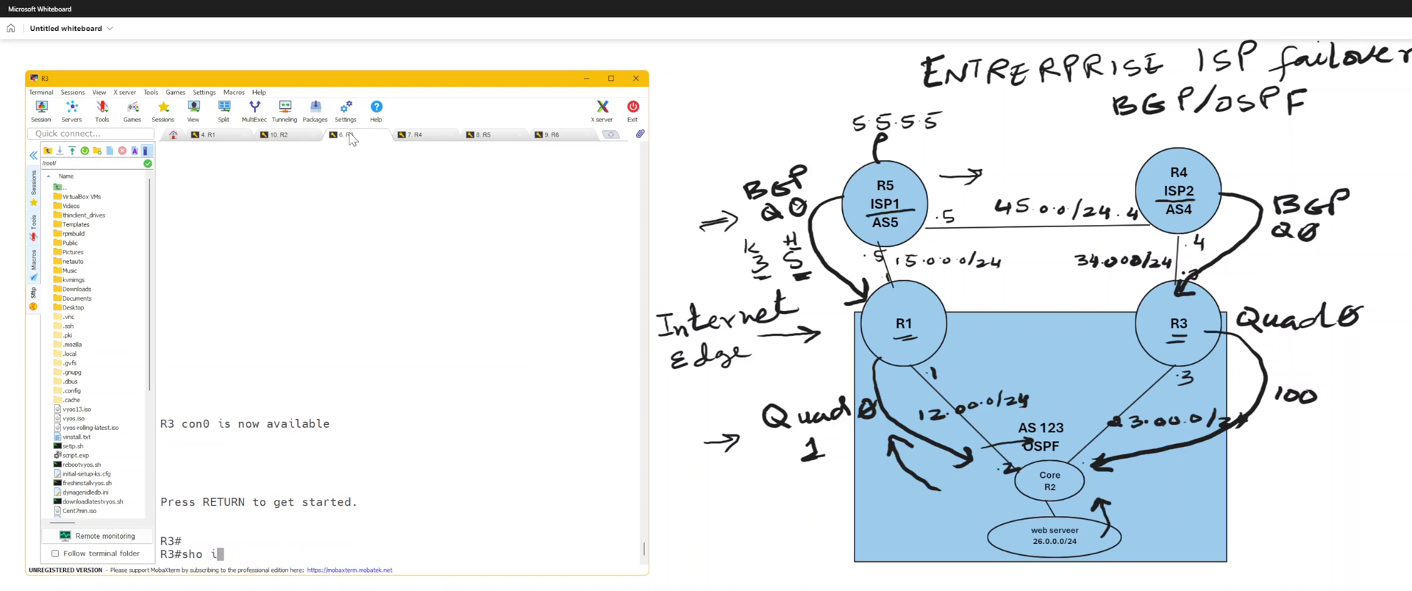
{"action": "type", "text": "run par router ospf"}
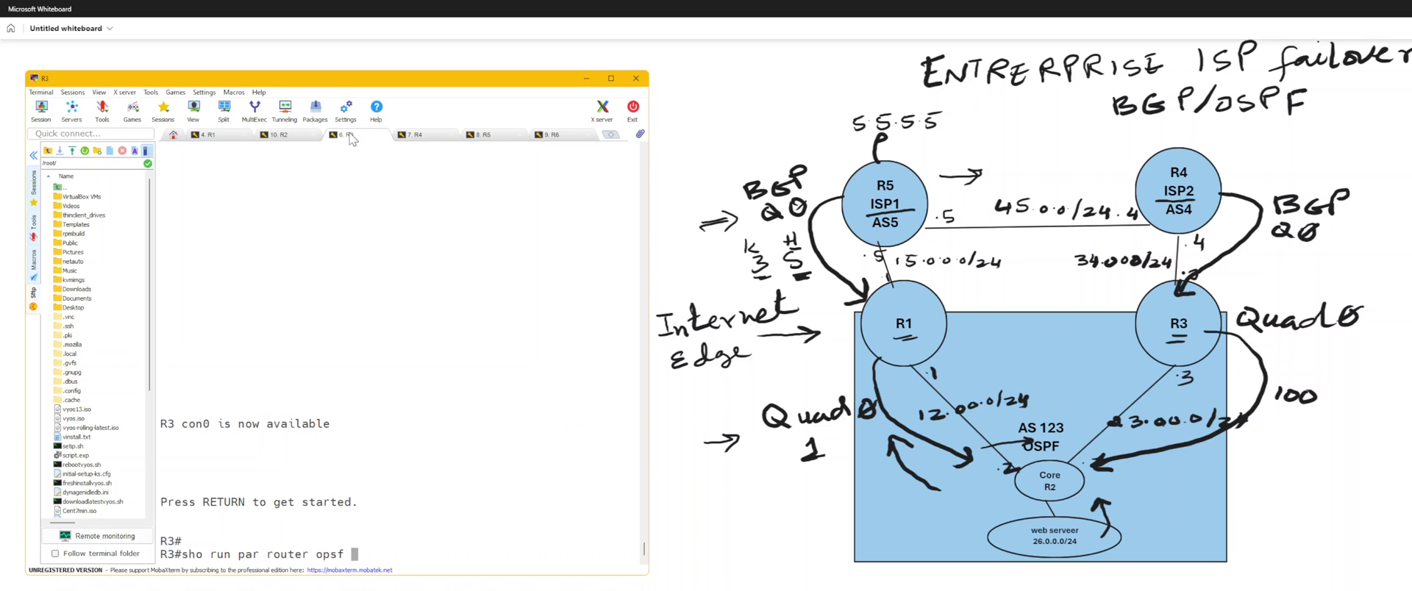
{"action": "key", "text": "BackSpace"}
{"action": "key", "text": "BackSpace"}
{"action": "key", "text": "BackSpace"}
{"action": "type", "text": "p"}
{"action": "key", "text": "BackSpace"}
{"action": "type", "text": "spf 1"}
{"action": "key", "text": "Return"}
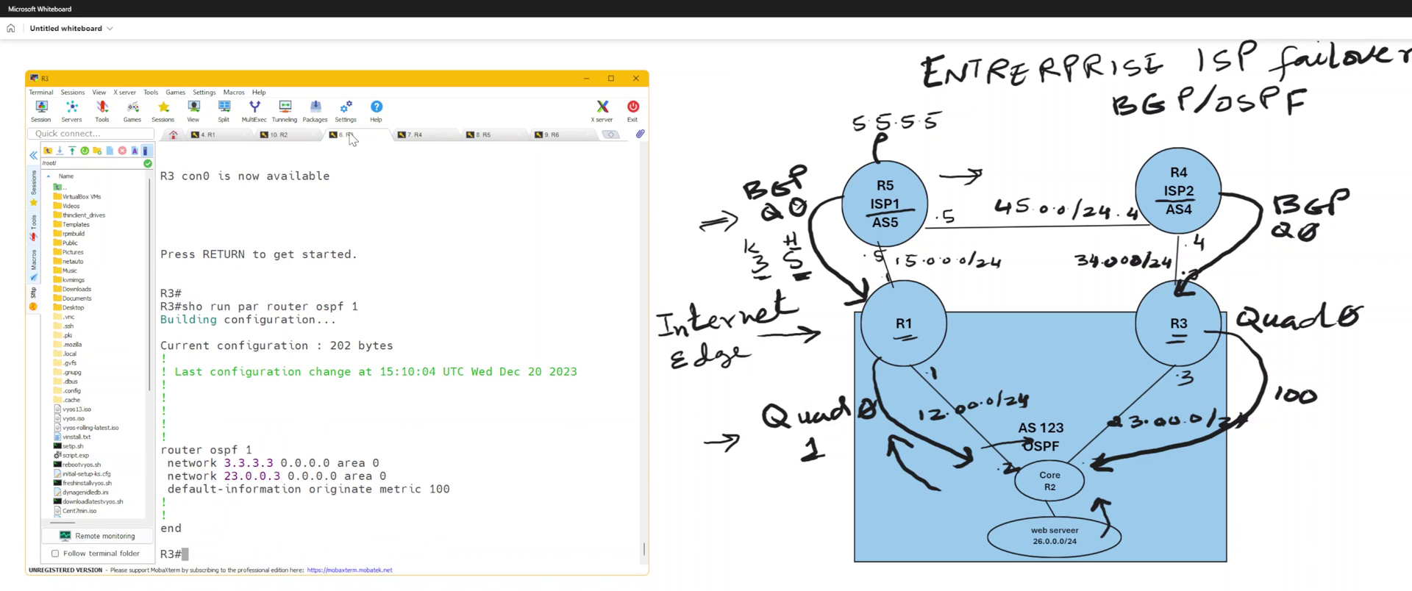
Highlight the default-information originate line and the 23.0.0.3 network line in R3's OSPF configuration, then clear the selection.
{"action": "triple_click", "coordinate": [417, 494]}
{"action": "double_click", "coordinate": [417, 491]}
{"action": "triple_click", "coordinate": [355, 478]}
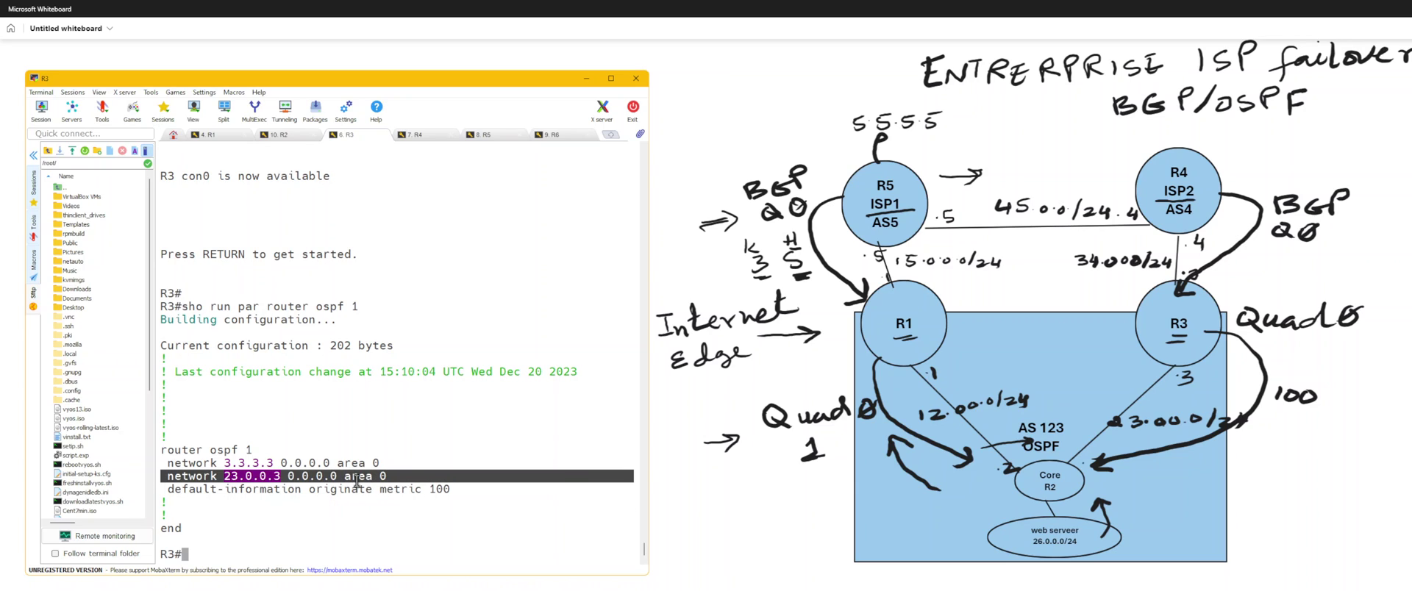
{"action": "left_click", "coordinate": [270, 473]}
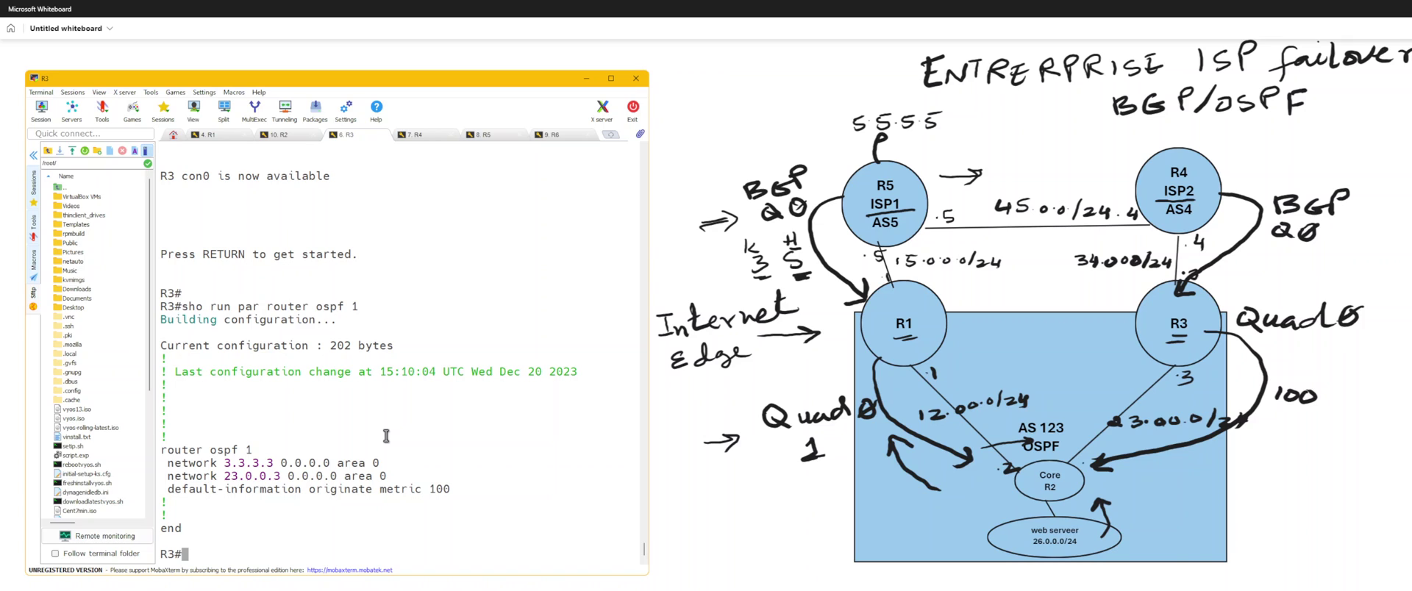
Wake the R5 console session and display its IP routing table with "sho ip ro".
{"action": "left_click", "coordinate": [213, 135]}
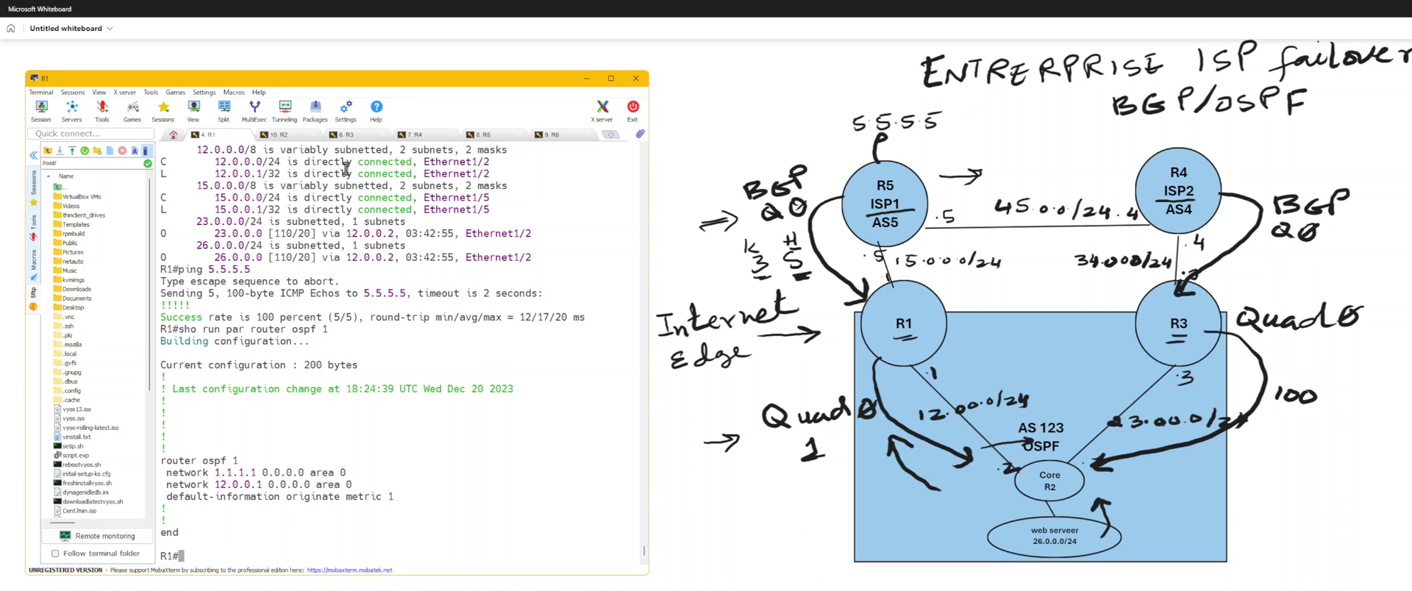
{"action": "left_click", "coordinate": [491, 139]}
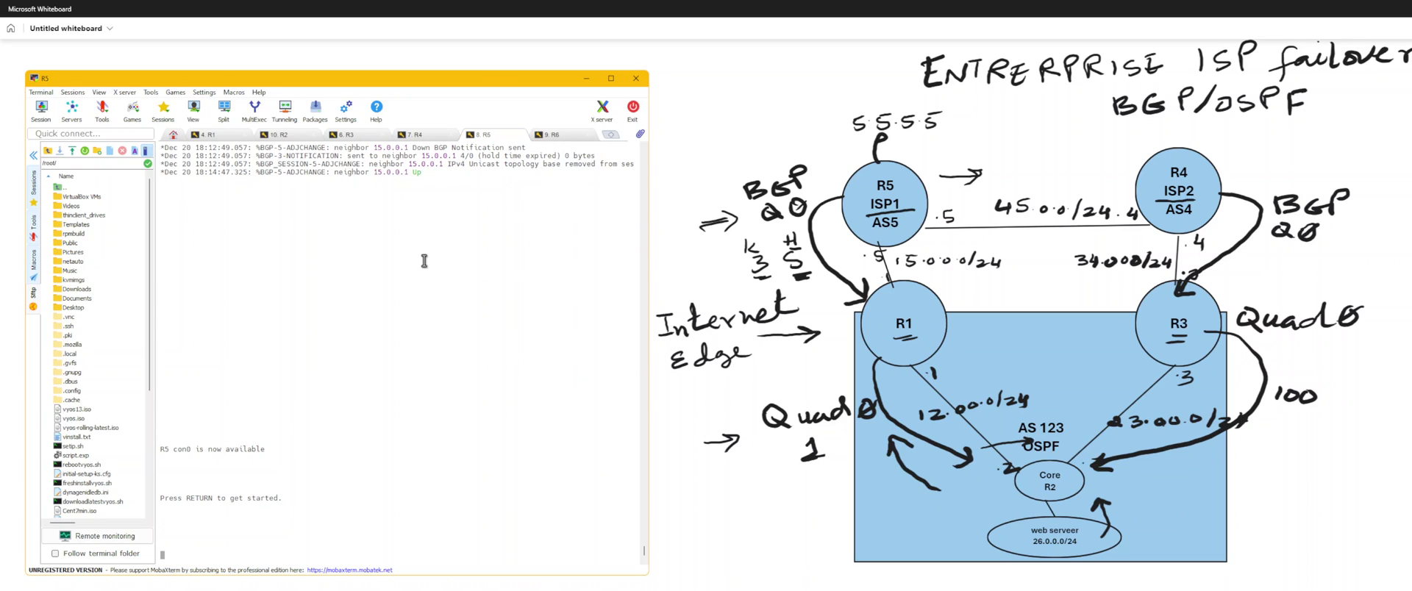
{"action": "key", "text": "Return"}
{"action": "type", "text": "s"}
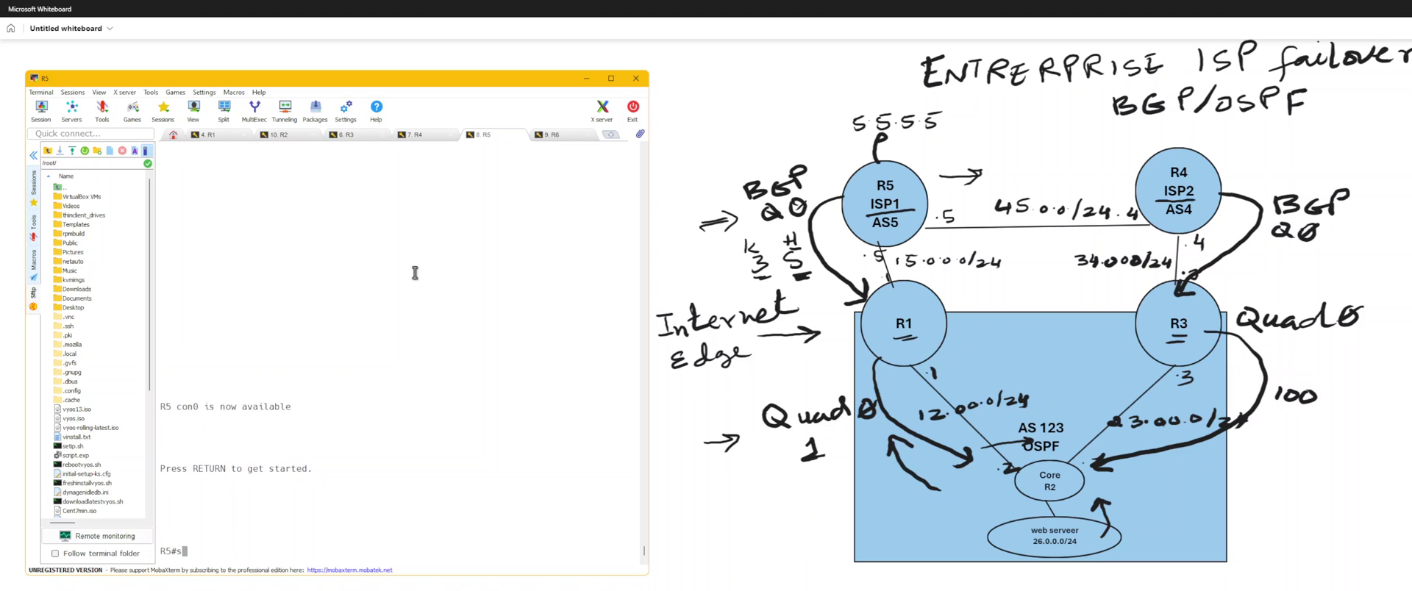
{"action": "type", "text": "ho ip ro"}
{"action": "key", "text": "Return"}
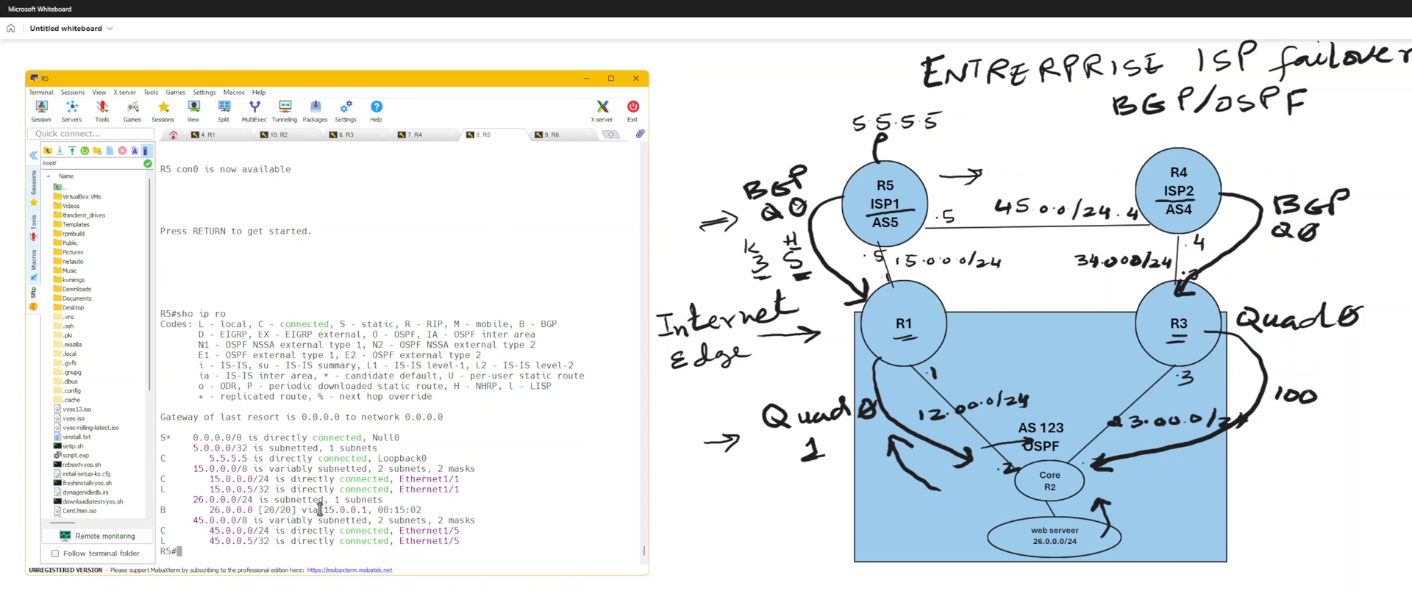
In the R1 session, display the BGP configuration with "sho run par router bgp 123" and highlight the 26.0.0.0 network line.
{"action": "left_click", "coordinate": [228, 137]}
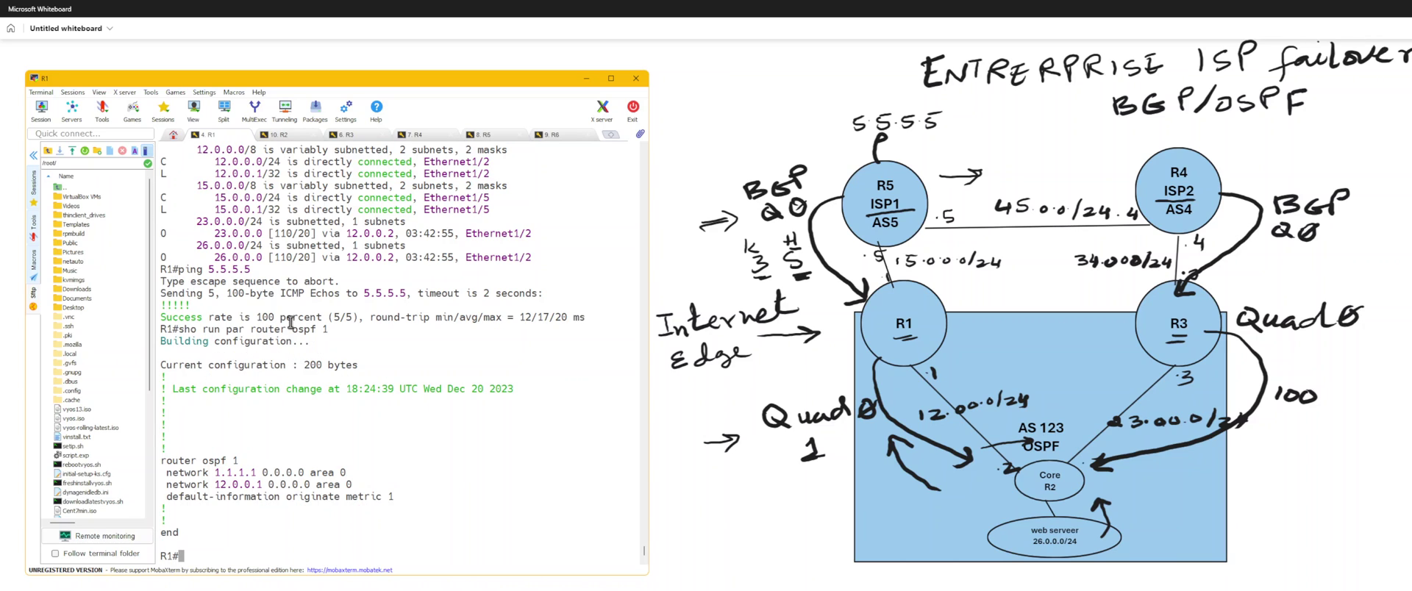
{"action": "type", "text": "sho run par "}
{"action": "type", "text": "b"}
{"action": "type", "text": "outer b"}
{"action": "type", "text": "gp "}
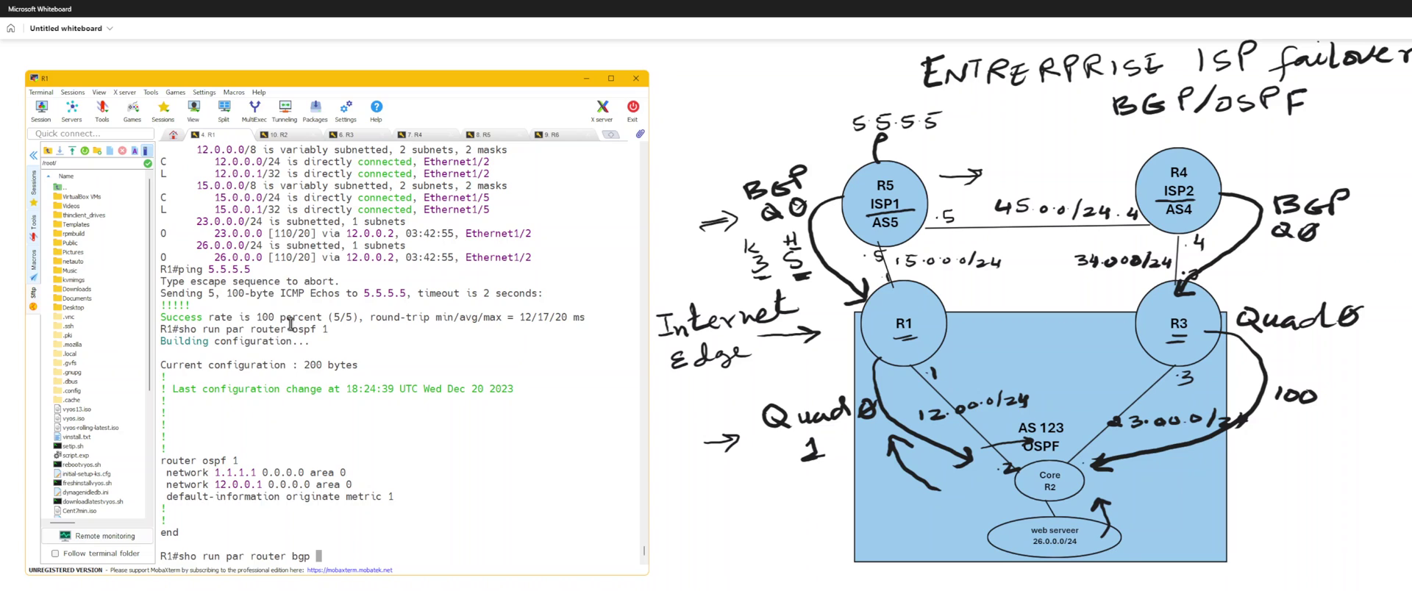
{"action": "type", "text": "134"}
{"action": "key", "text": "Return"}
{"action": "key", "text": "Up"}
{"action": "key", "text": "BackSpace"}
{"action": "key", "text": "BackSpace"}
{"action": "type", "text": "23"}
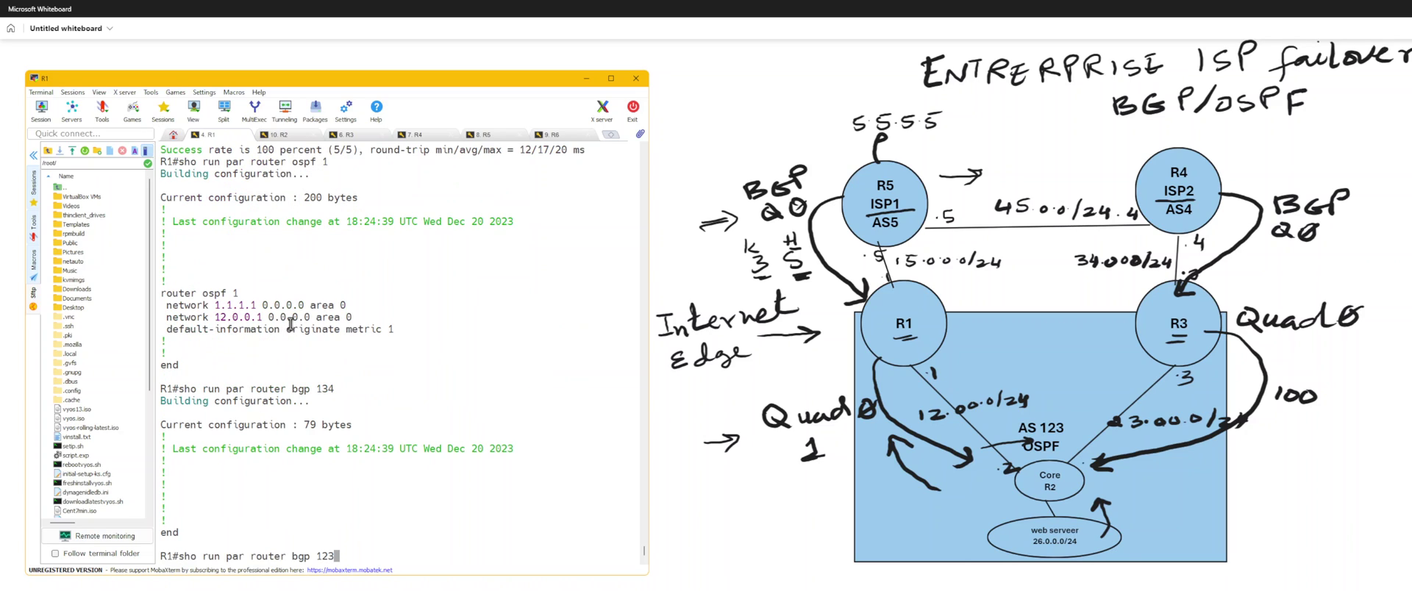
{"action": "key", "text": "Return"}
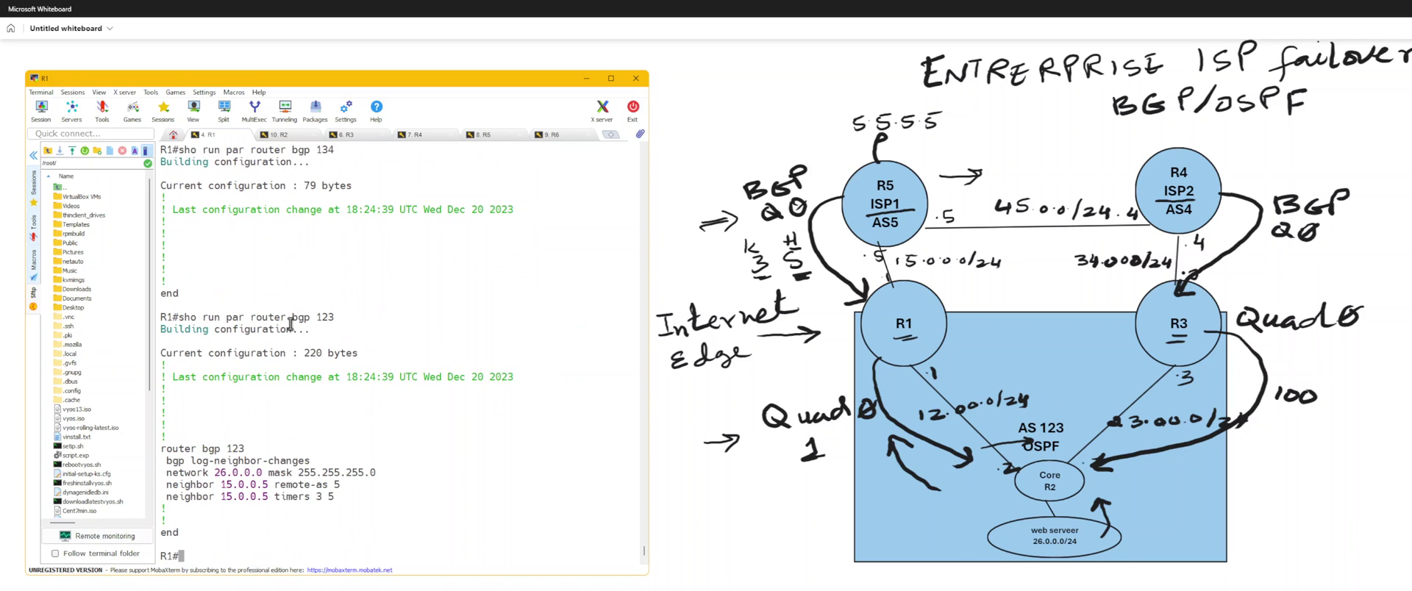
{"action": "triple_click", "coordinate": [253, 471]}
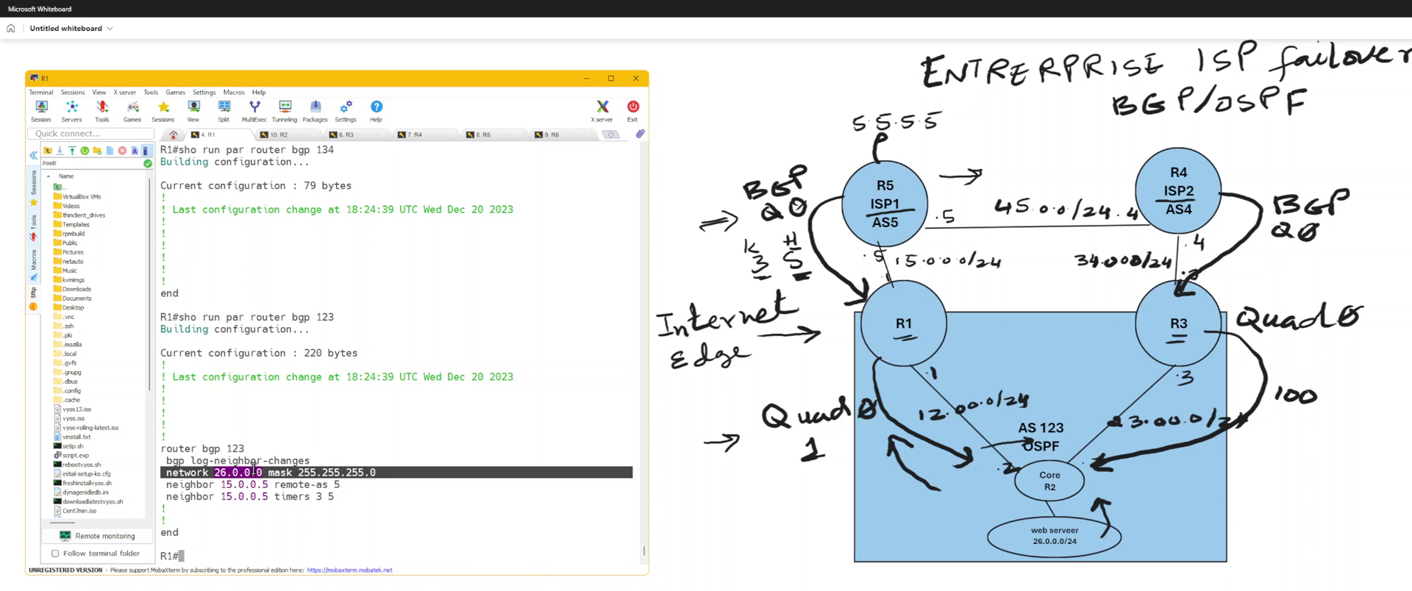
In the R3 session, display the BGP configuration with "sho run par router bgp 123" and highlight the 26.0.0.0 network line.
{"action": "left_click", "coordinate": [347, 136]}
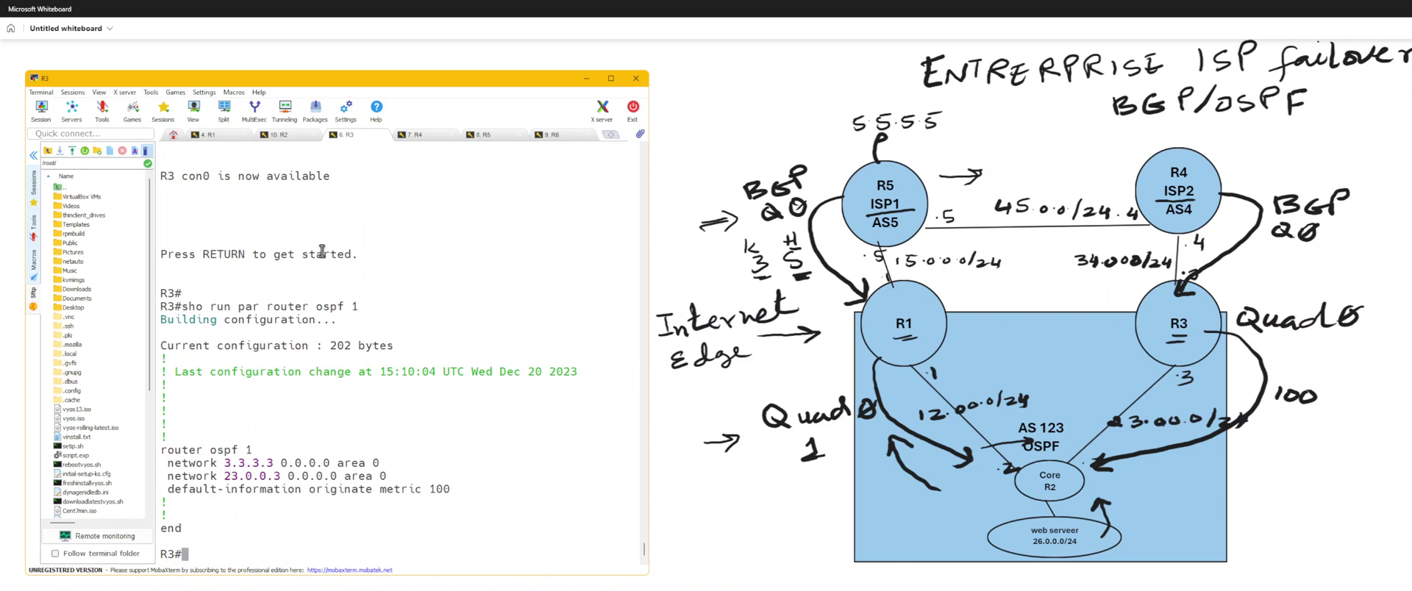
{"action": "key", "text": "Up"}
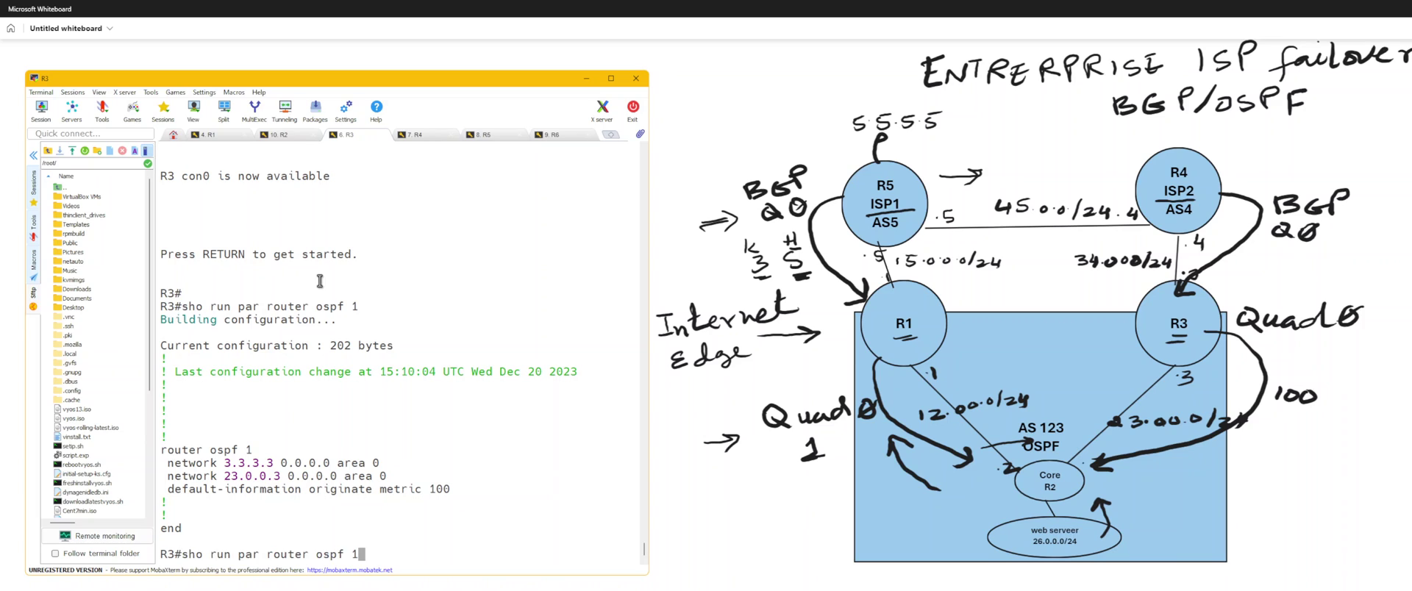
{"action": "key", "text": "BackSpace"}
{"action": "key", "text": "BackSpace"}
{"action": "key", "text": "BackSpace"}
{"action": "key", "text": "BackSpace"}
{"action": "key", "text": "BackSpace"}
{"action": "key", "text": "BackSpace"}
{"action": "type", "text": "bgp 123"}
{"action": "key", "text": "Return"}
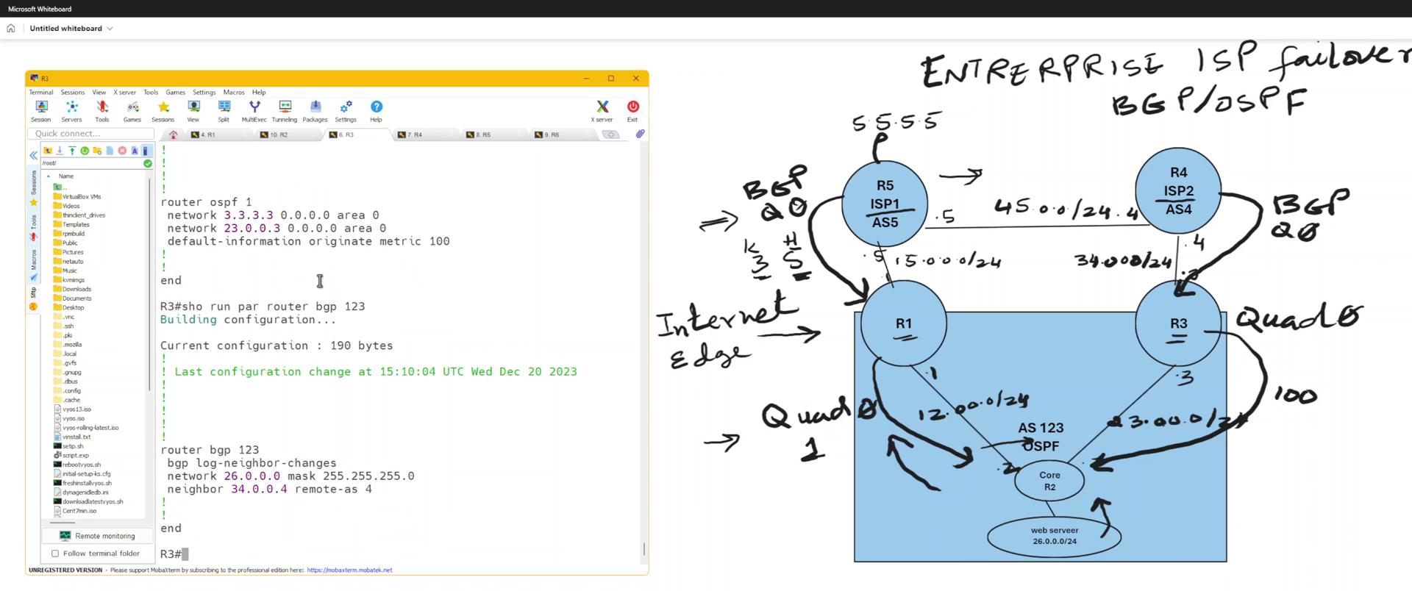
{"action": "triple_click", "coordinate": [349, 475]}
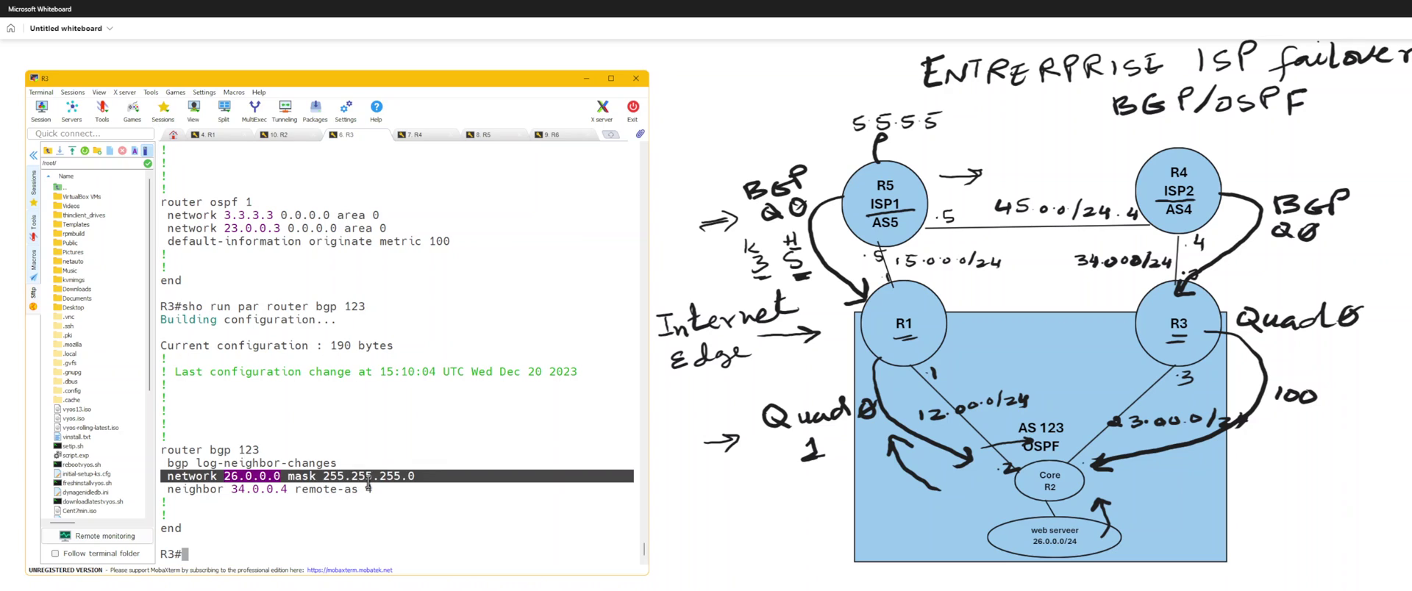
{"action": "left_click", "coordinate": [368, 487]}
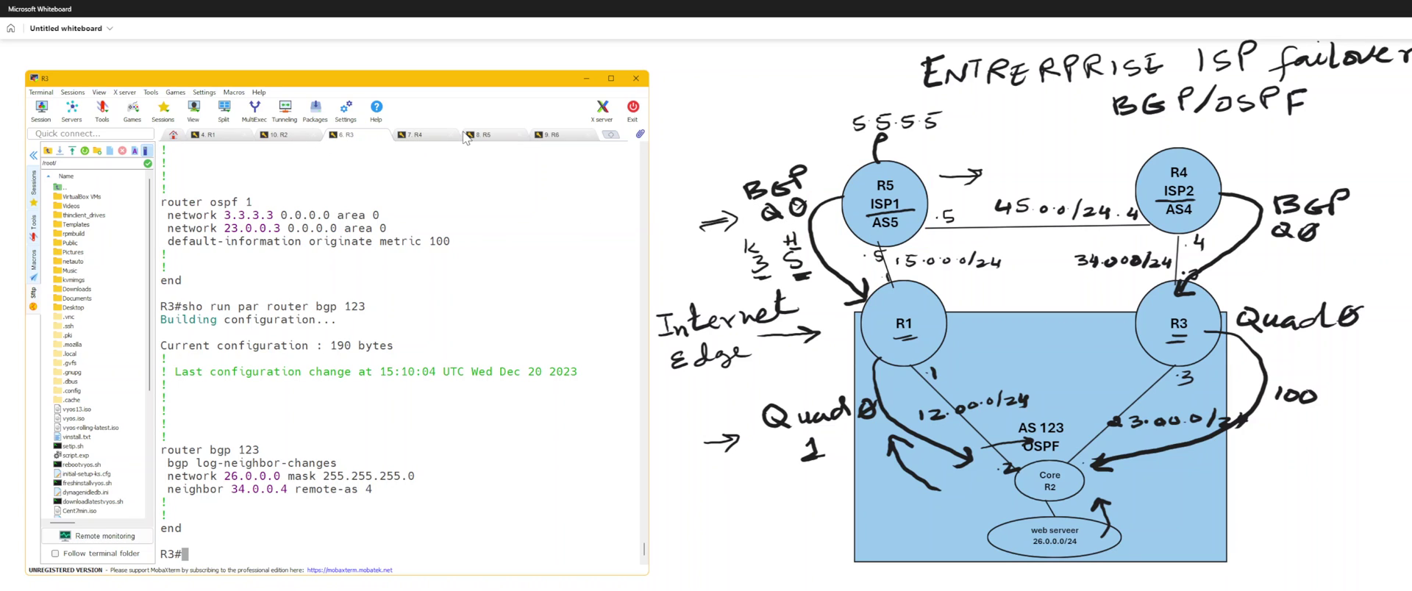
In the R5 session, display the BGP configuration with "sho run par router bgp 5".
{"action": "left_click", "coordinate": [485, 134]}
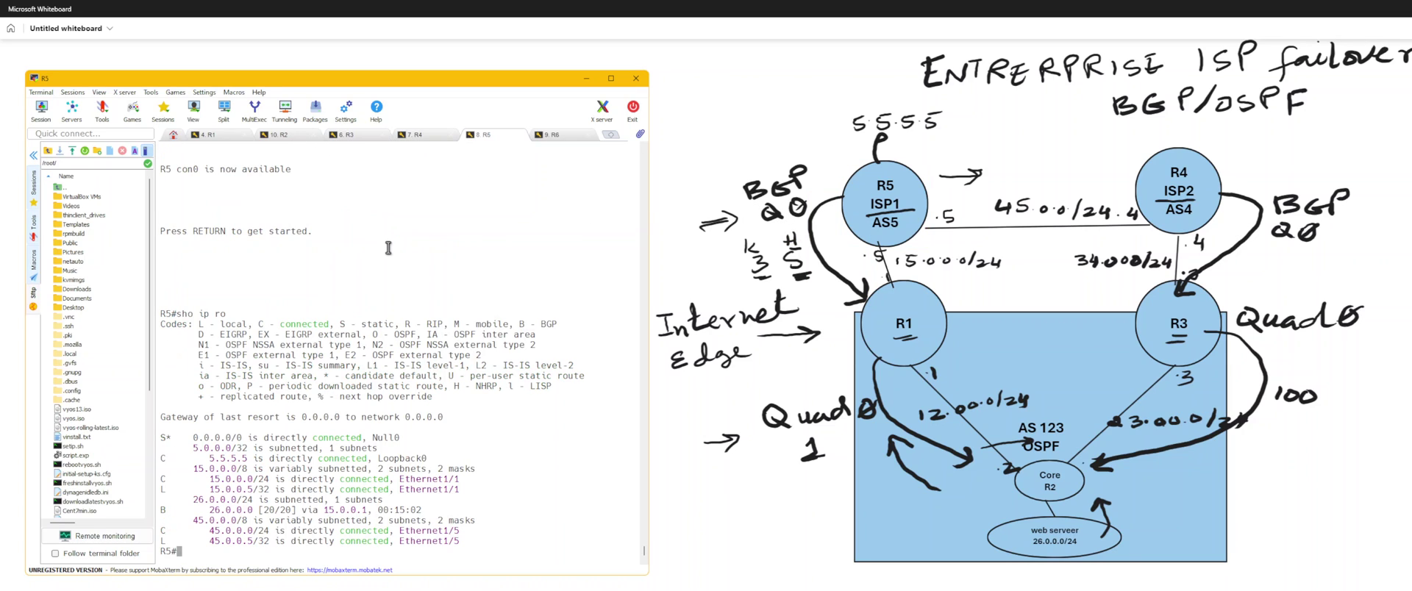
{"action": "key", "text": "Return"}
{"action": "key", "text": "Return"}
{"action": "key", "text": "Return"}
{"action": "key", "text": "Return"}
{"action": "type", "text": "sho ru"}
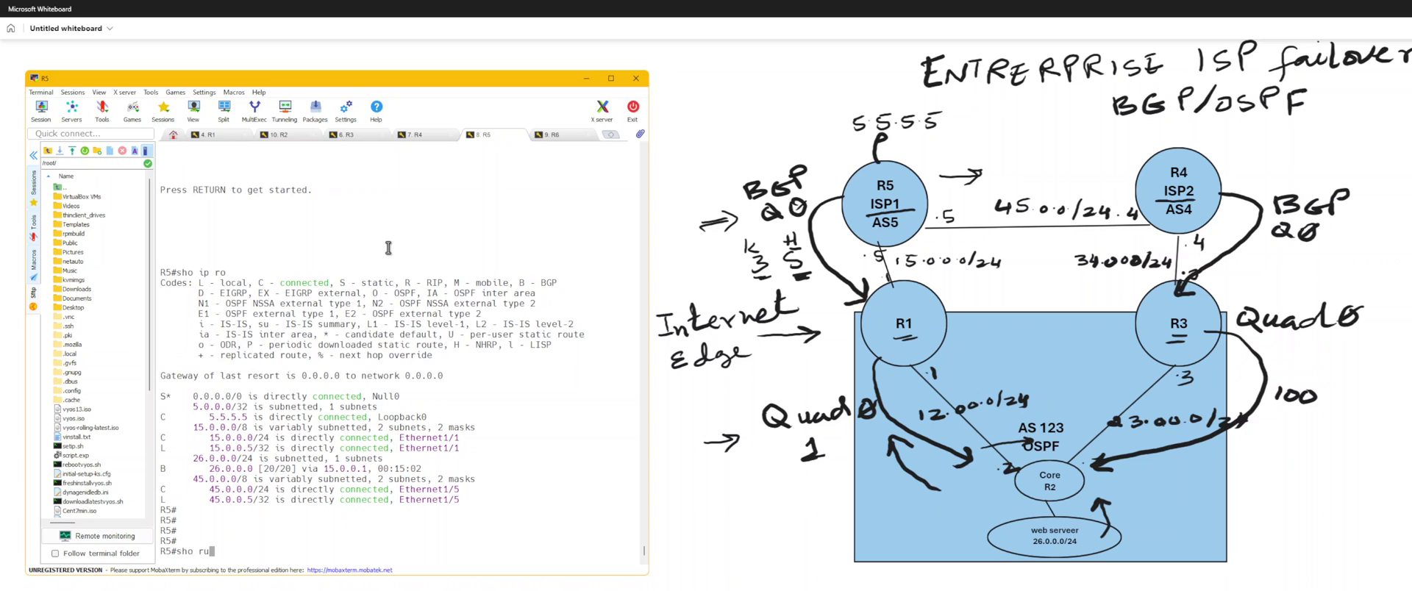
{"action": "type", "text": "n par router bgp "}
{"action": "type", "text": "5"}
{"action": "key", "text": "Return"}
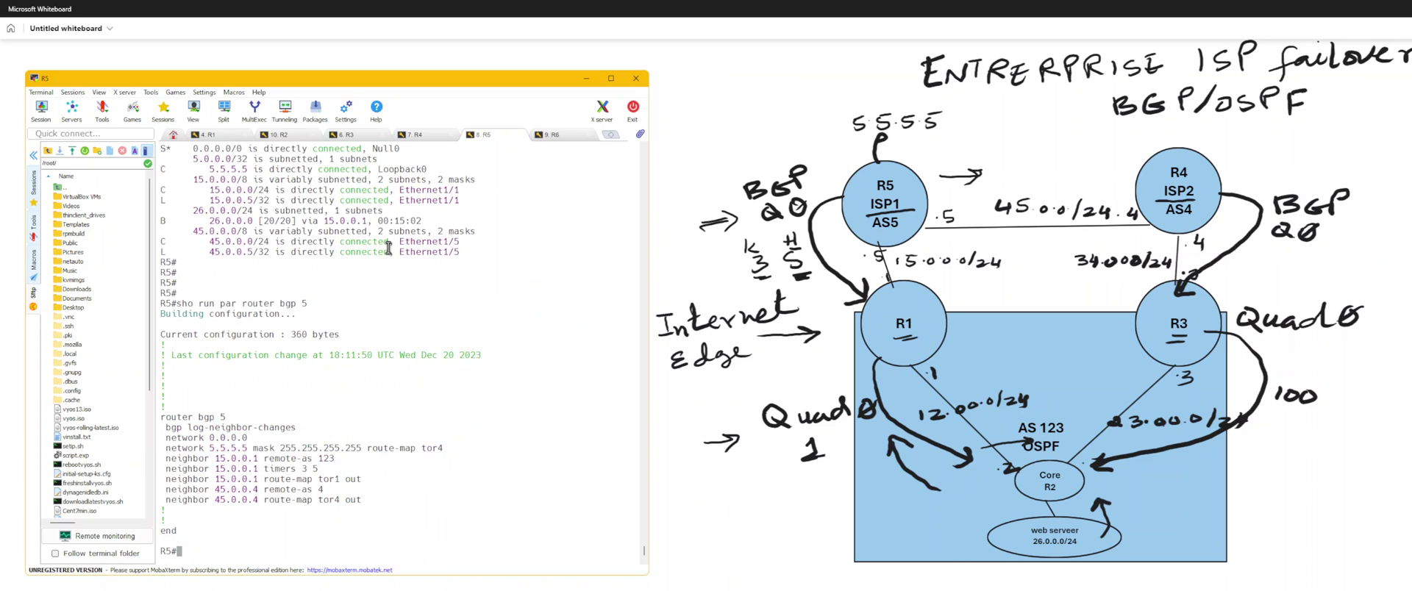
Highlight the network 0.0.0.0, network 5.5.5.5 and neighbor 15.0.0.1 timers lines in R5's BGP configuration, clearing each selection.
{"action": "double_click", "coordinate": [238, 439]}
{"action": "triple_click", "coordinate": [237, 440]}
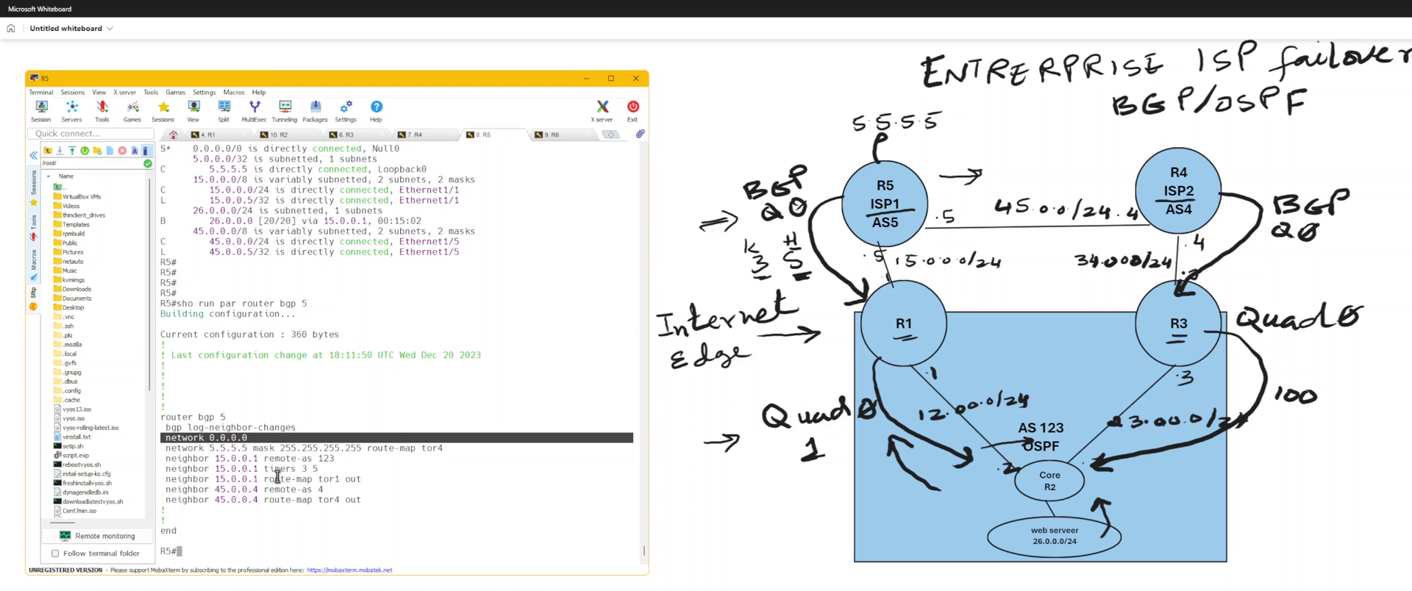
{"action": "left_click", "coordinate": [264, 514]}
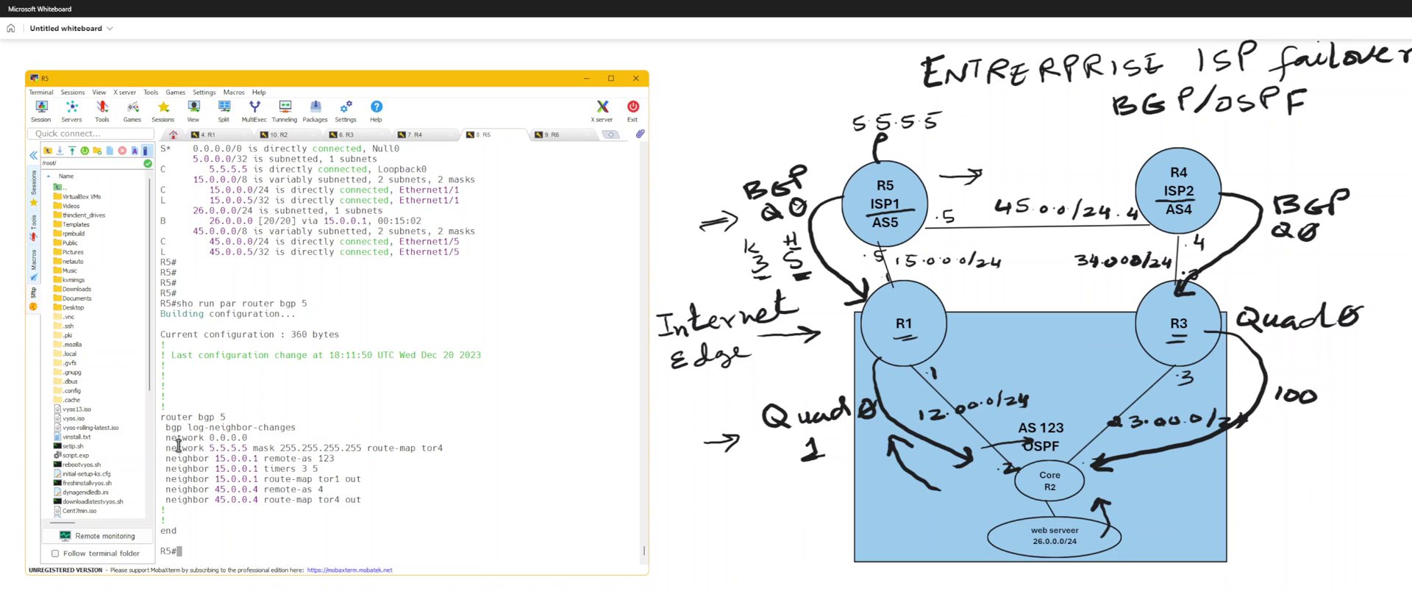
{"action": "left_click_drag", "start_coordinate": [212, 446], "coordinate": [443, 444]}
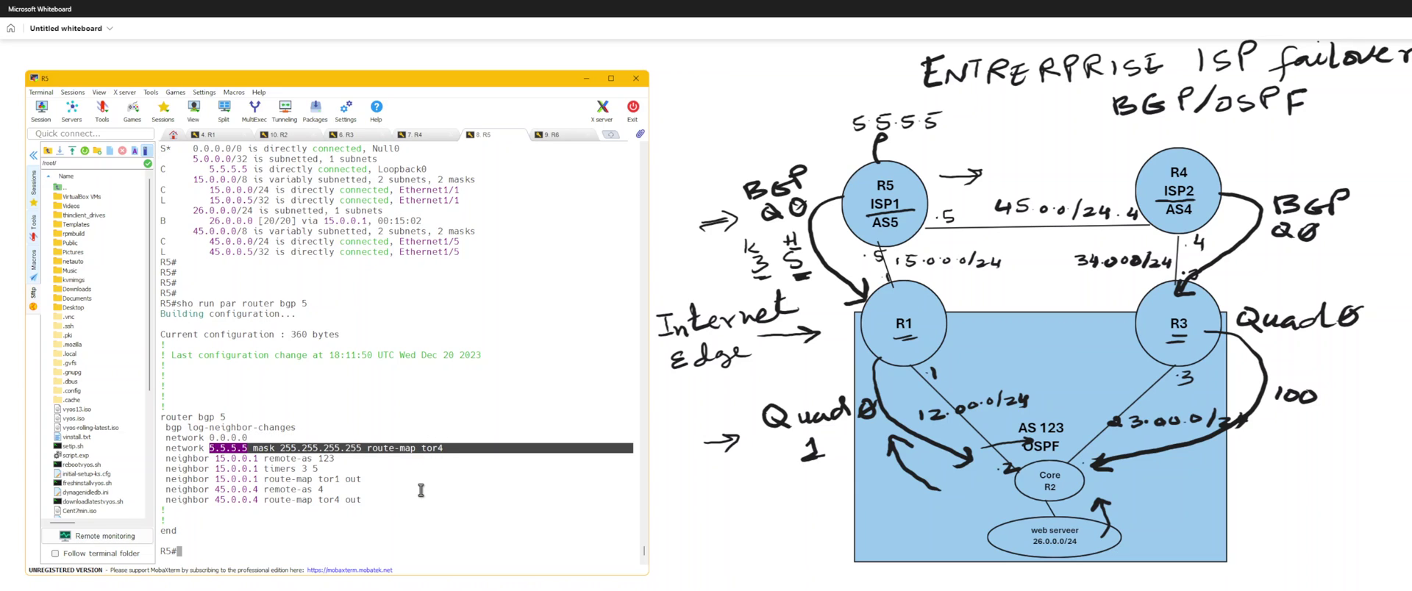
{"action": "left_click", "coordinate": [377, 498]}
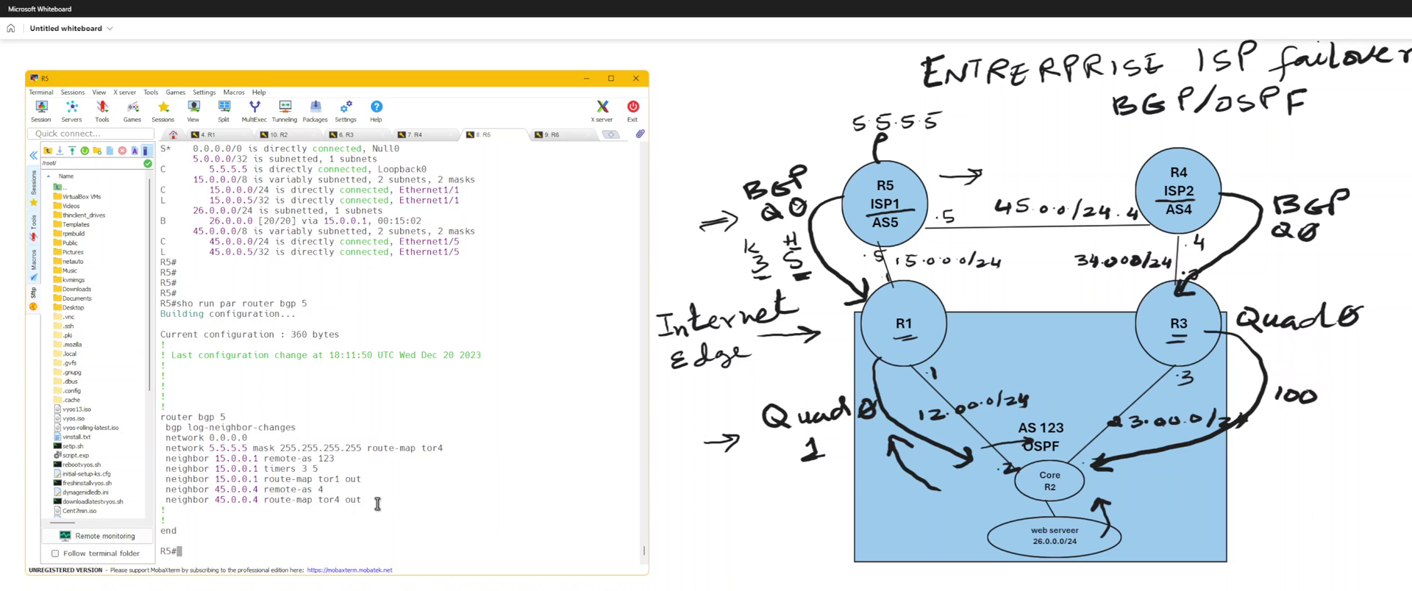
{"action": "triple_click", "coordinate": [321, 468]}
{"action": "left_click", "coordinate": [332, 494]}
In the R2 session, test reachability with "ping 5.5.5.5 source 26.0.0.2".
{"action": "left_click", "coordinate": [281, 135]}
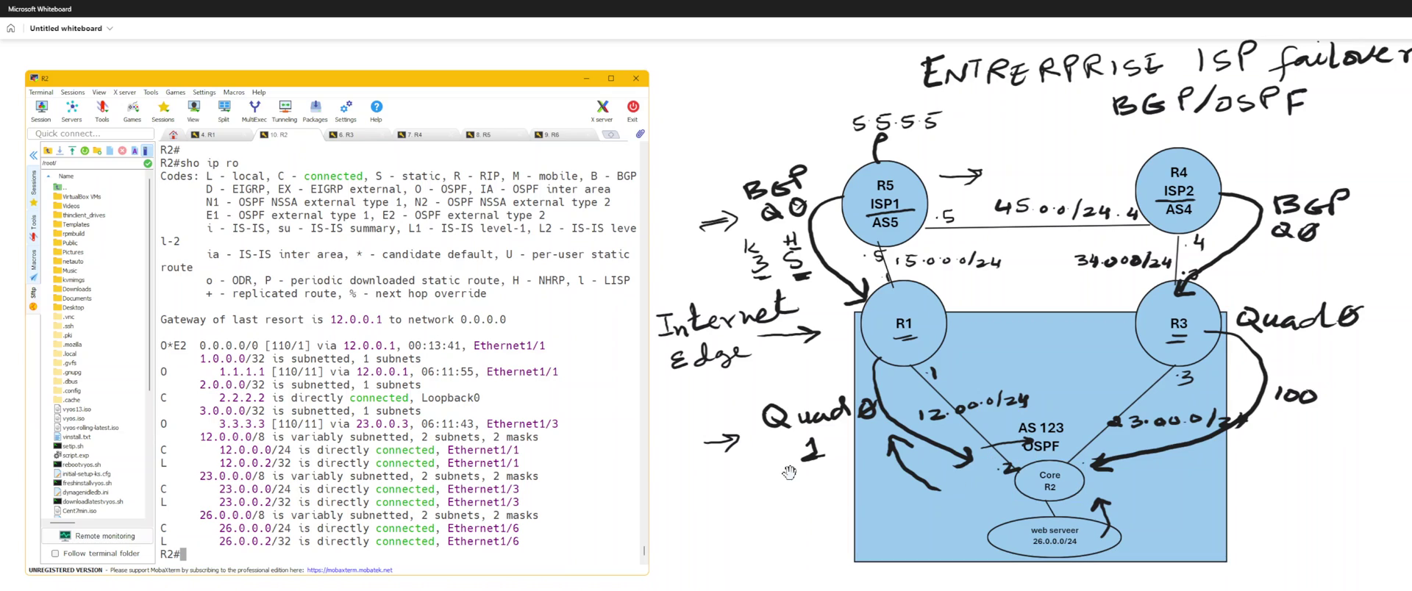
{"action": "type", "text": "ping 5.5.5.5 so"}
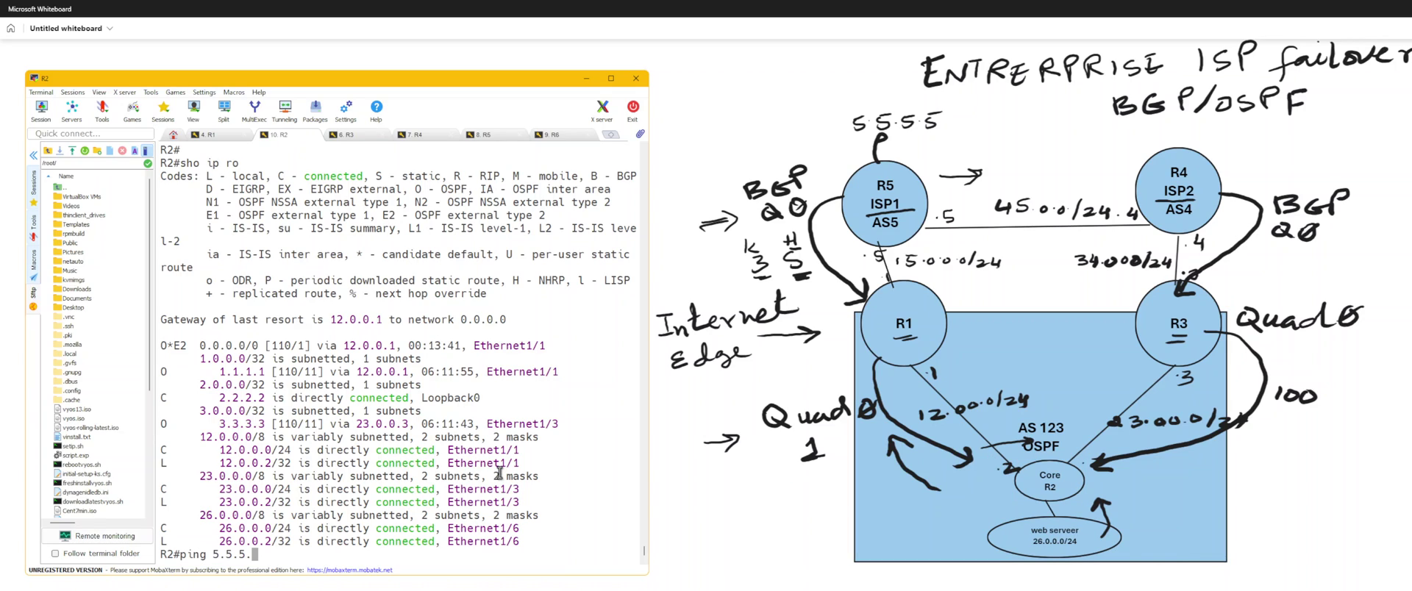
{"action": "key", "text": "Tab"}
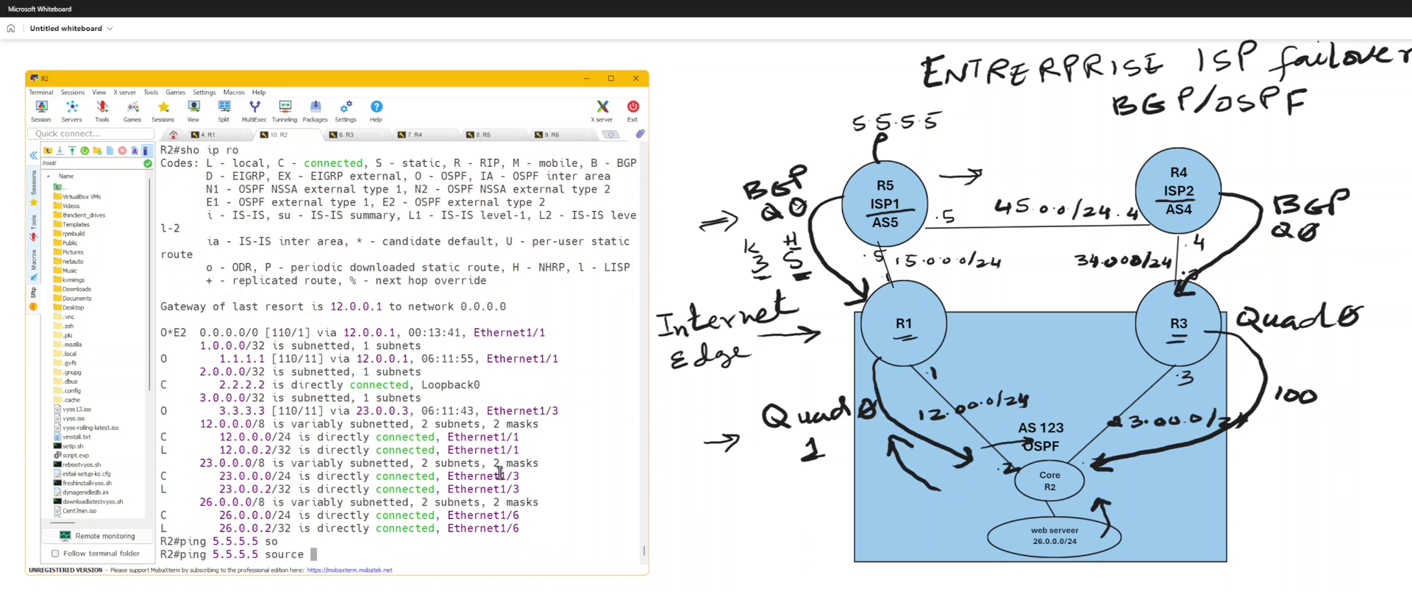
{"action": "type", "text": "26.0.0.2"}
{"action": "key", "text": "Return"}
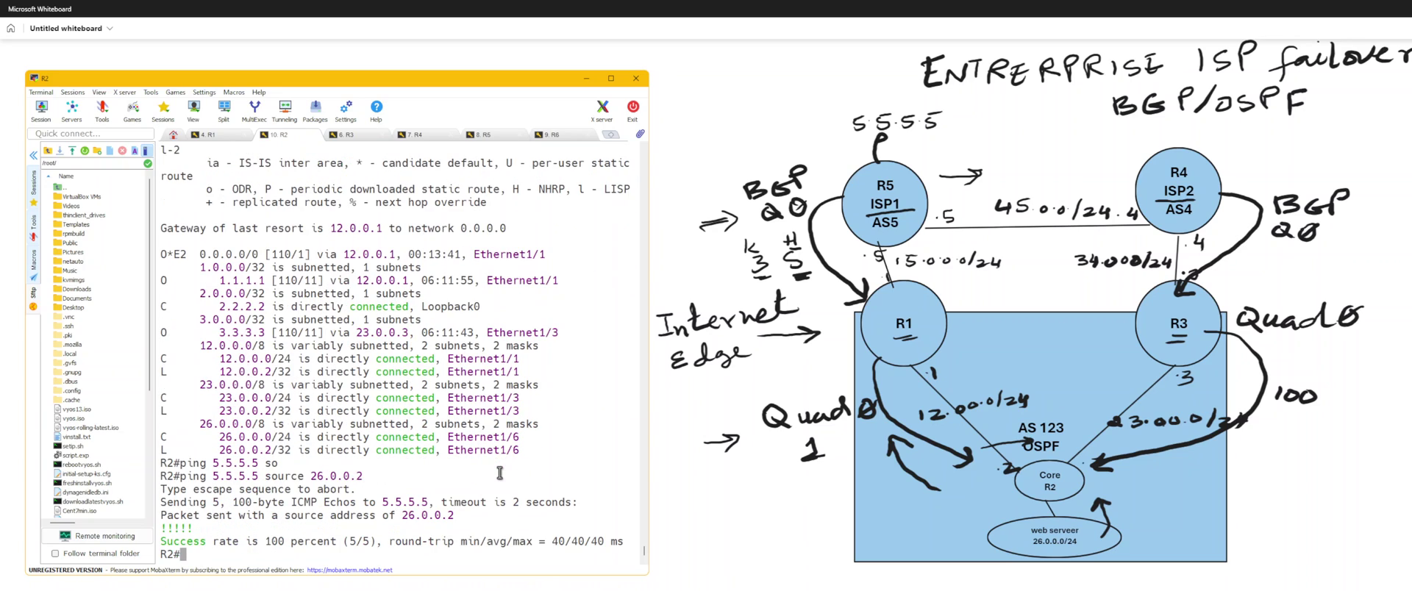
{"action": "key", "text": "Up"}
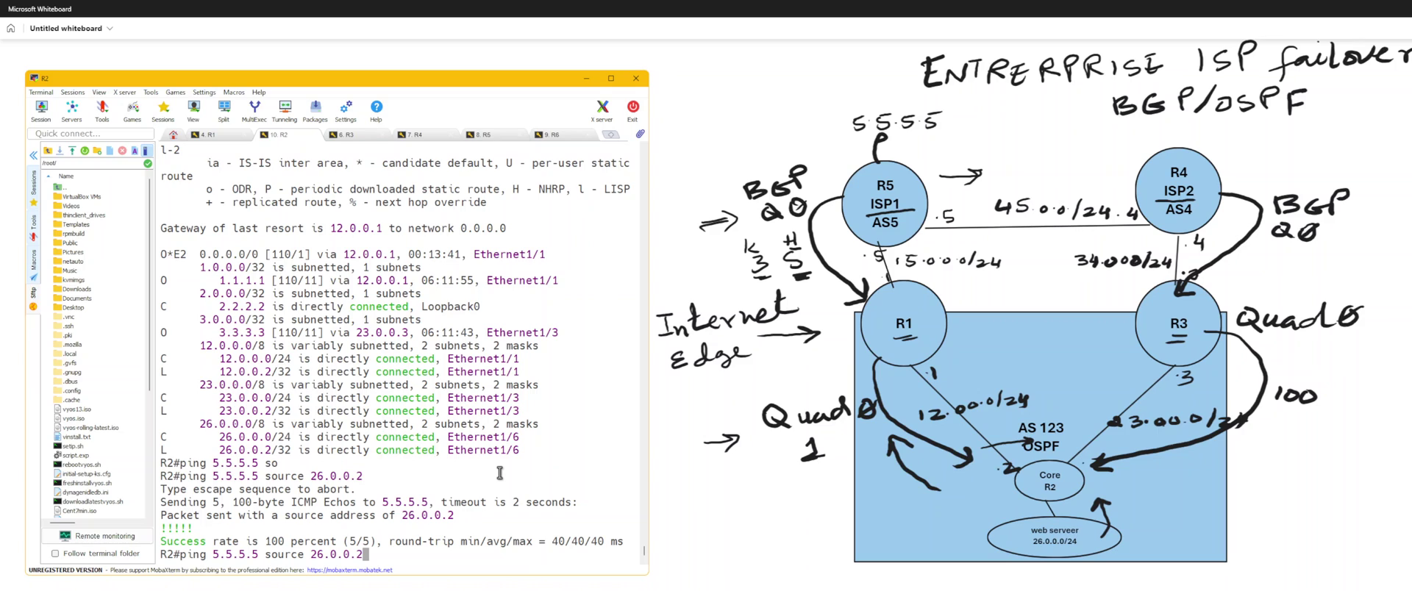
{"action": "key", "text": "ctrl+u"}
{"action": "type", "text": "tr"}
{"action": "key", "text": "Tab"}
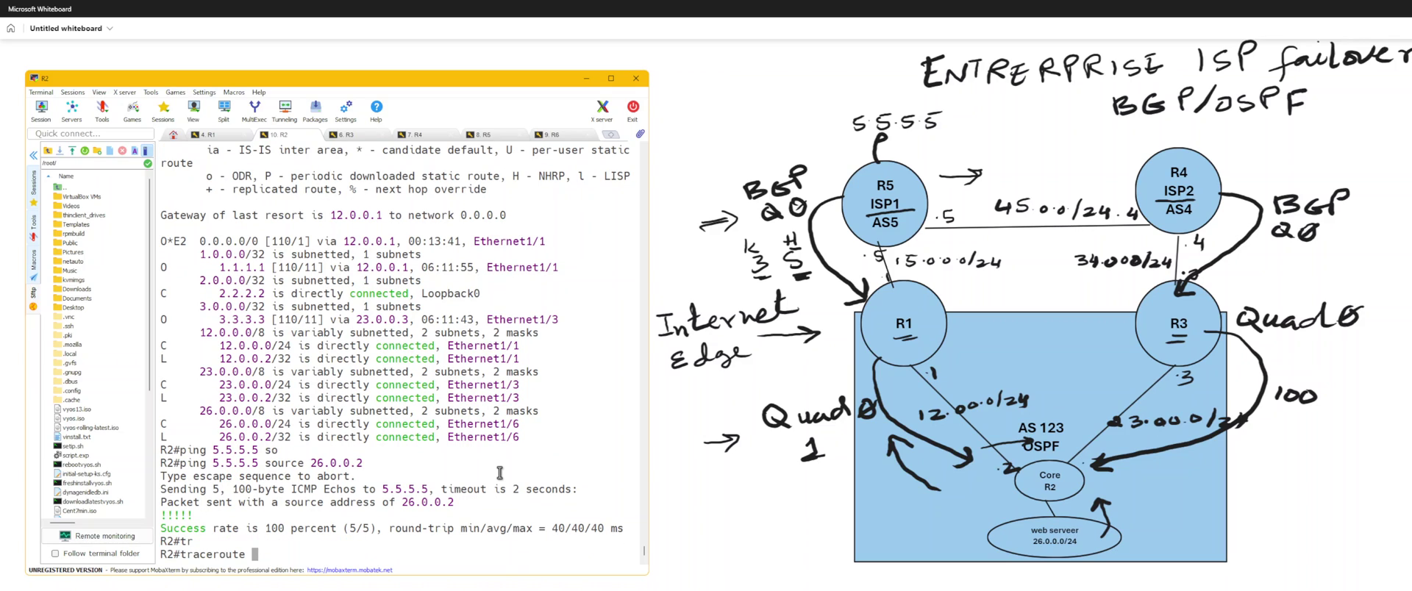
{"action": "key", "text": "ctrl+u"}
Wake the R6 console session and trace the path to ISP1 with "traceroute 5.5.5.5".
{"action": "left_click", "coordinate": [566, 136]}
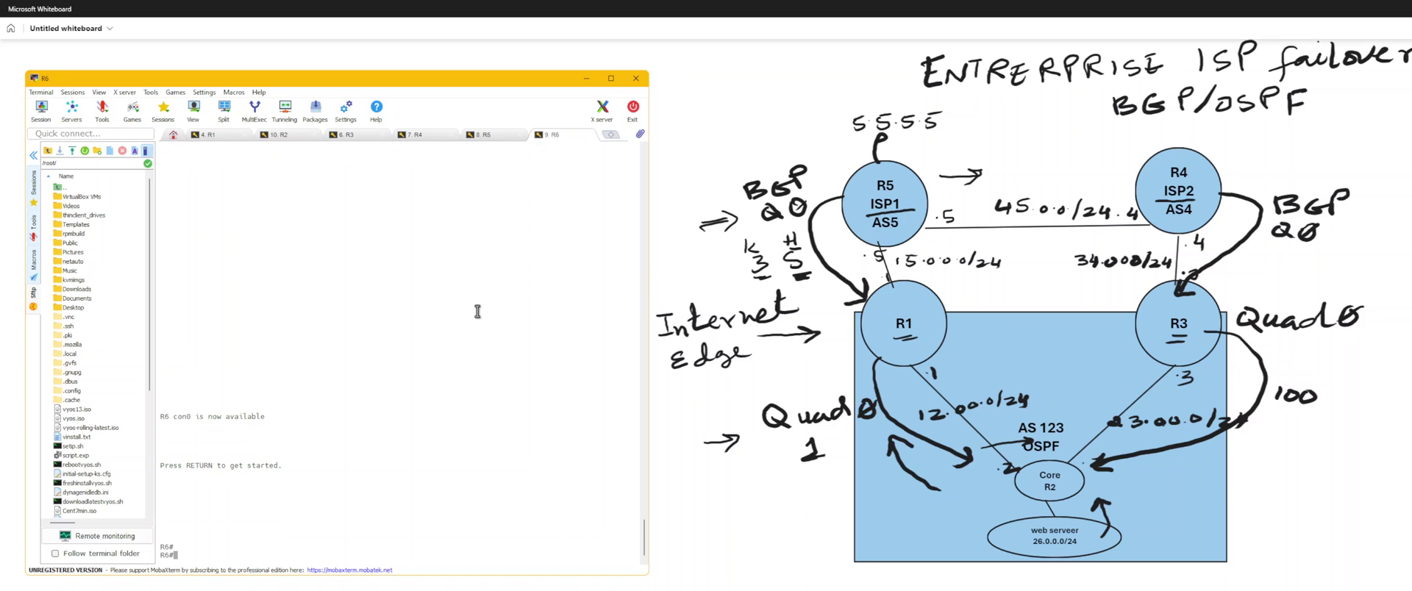
{"action": "key", "text": "Return"}
{"action": "scroll", "coordinate": [470, 319], "scroll_direction": "up", "scroll_amount": 2}
{"action": "key", "text": "Return"}
{"action": "type", "text": "tr"}
{"action": "key", "text": "Tab"}
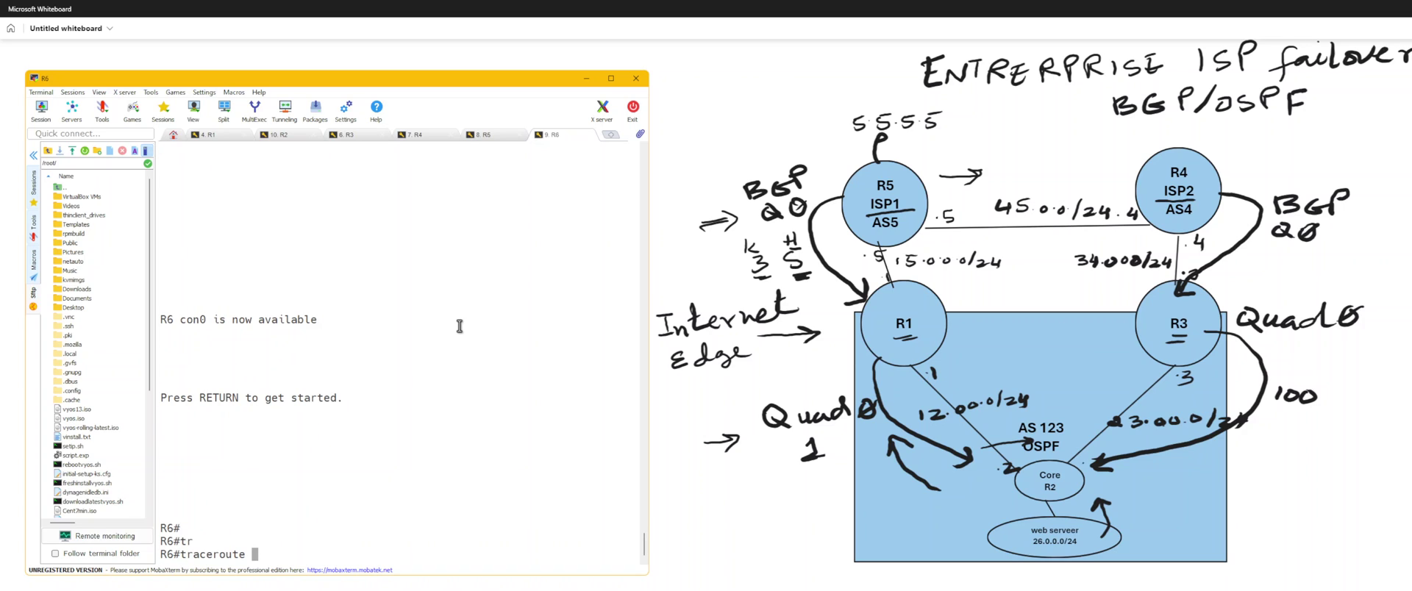
{"action": "type", "text": "5.5.5.5"}
{"action": "key", "text": "Return"}
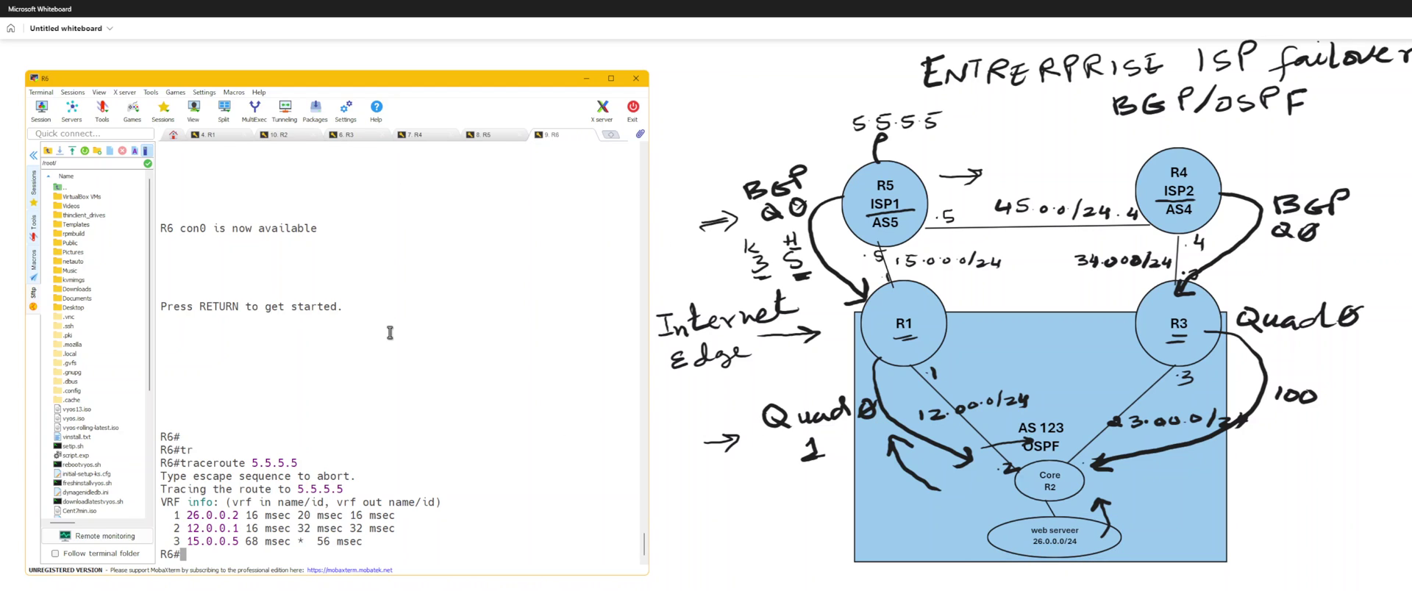
Check the available ping options on R6 and start a long ping with "ping 5.5.5.5 repe 1000".
{"action": "key", "text": "Up"}
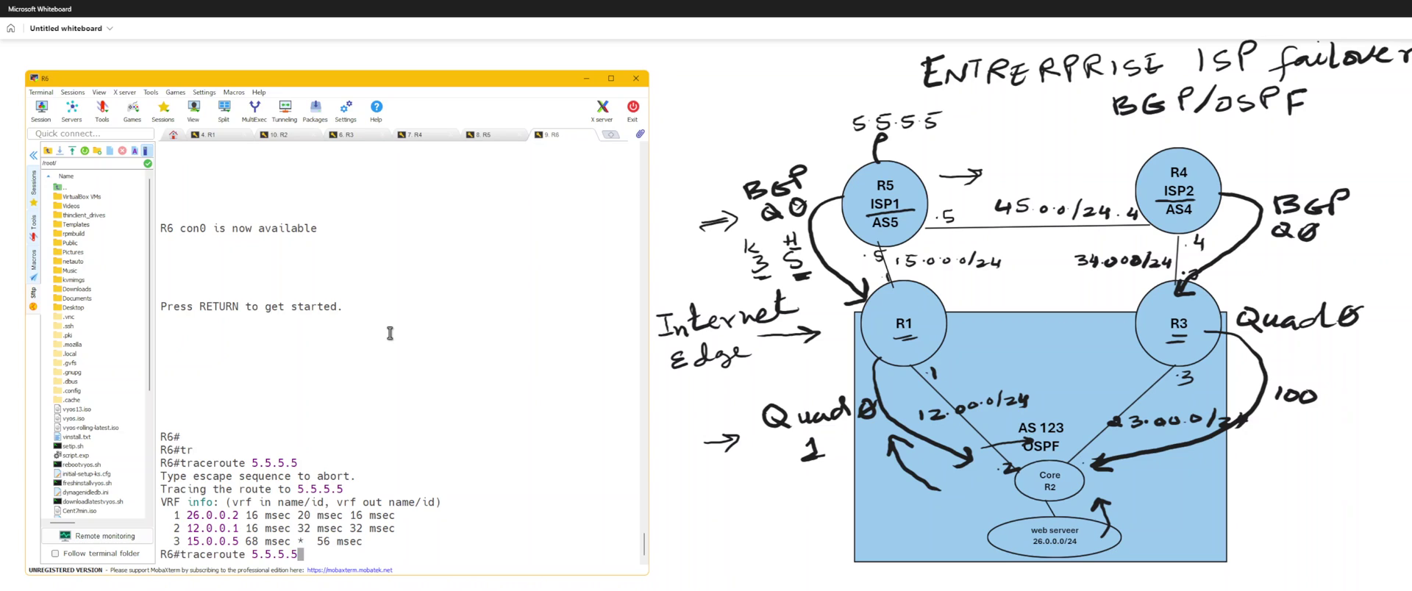
{"action": "key", "text": "ctrl+a"}
{"action": "key", "text": "ctrl+k"}
{"action": "type", "text": "ping "}
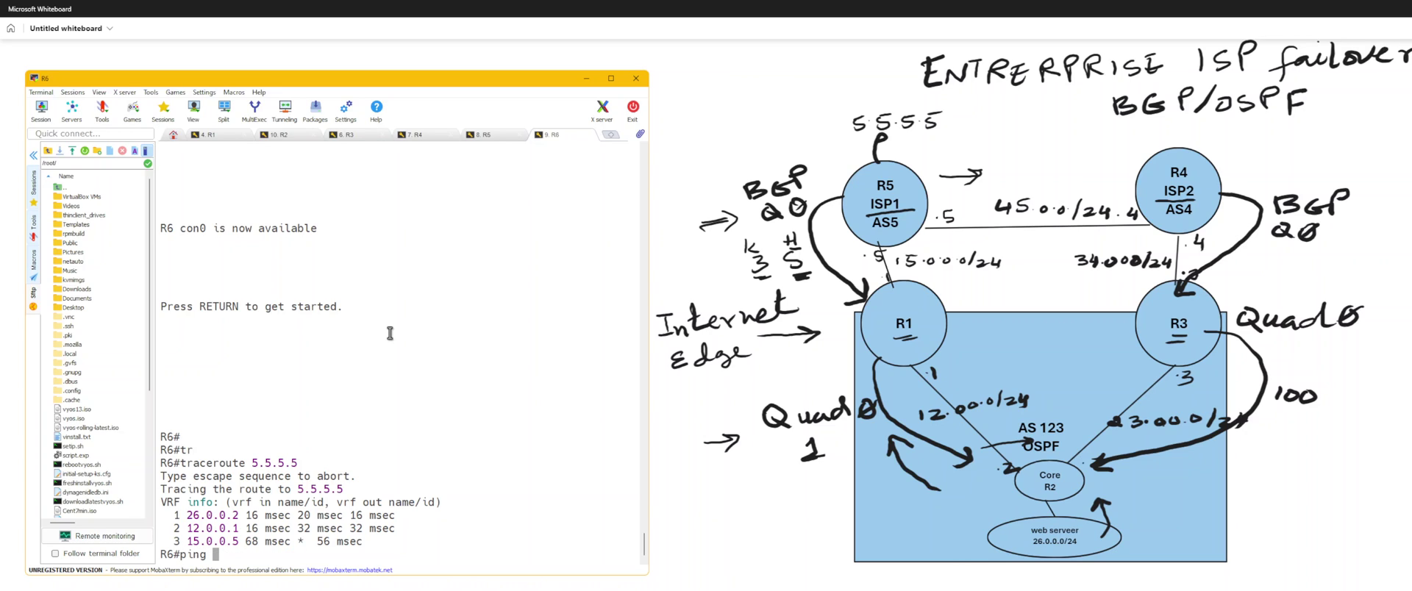
{"action": "type", "text": "5.5.5.5 repe 1000"}
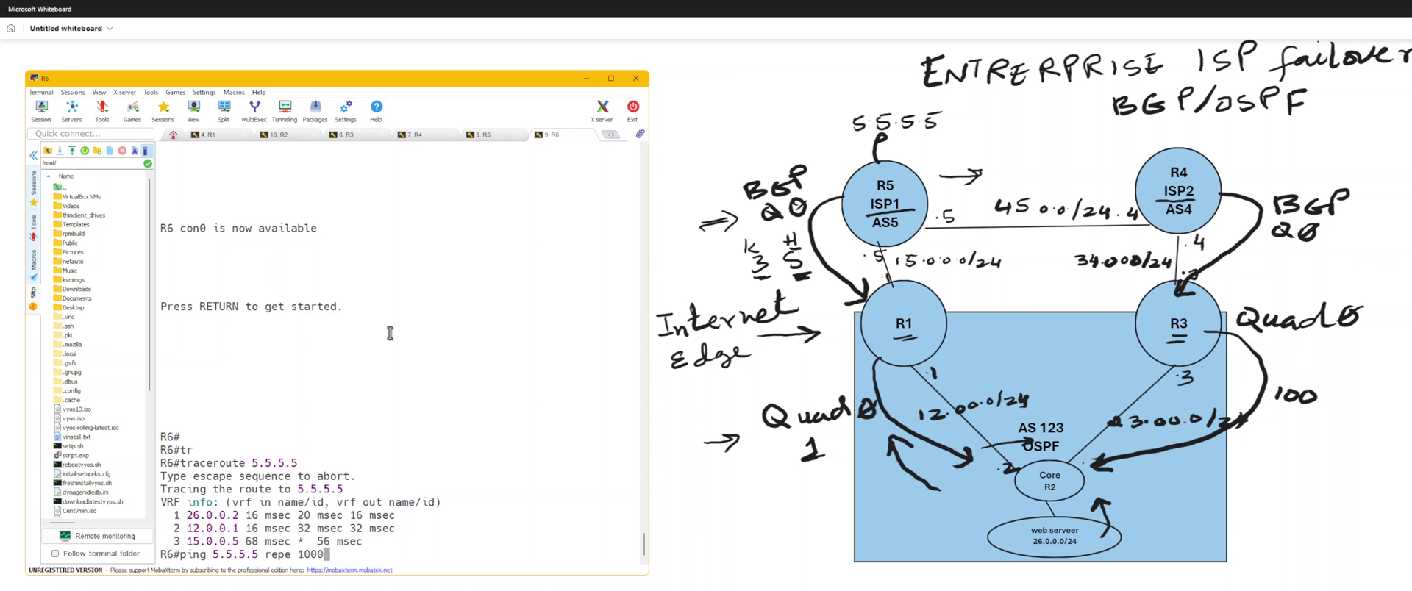
{"action": "type", "text": " ?"}
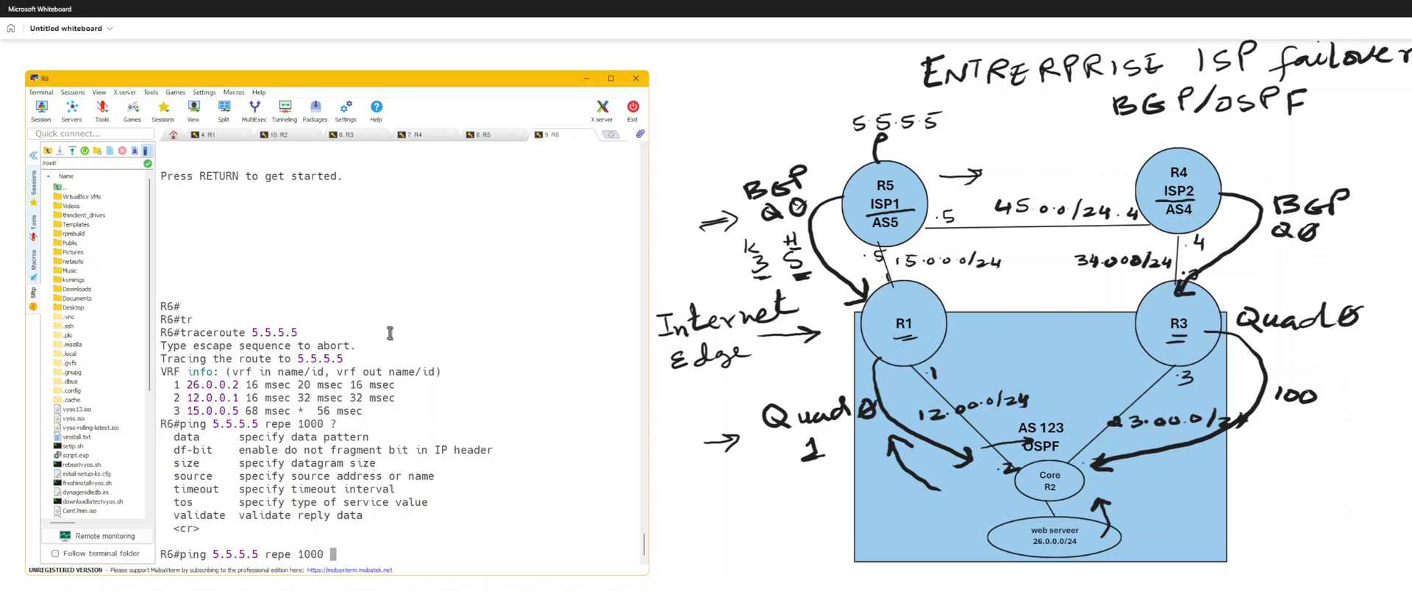
{"action": "key", "text": "Return"}
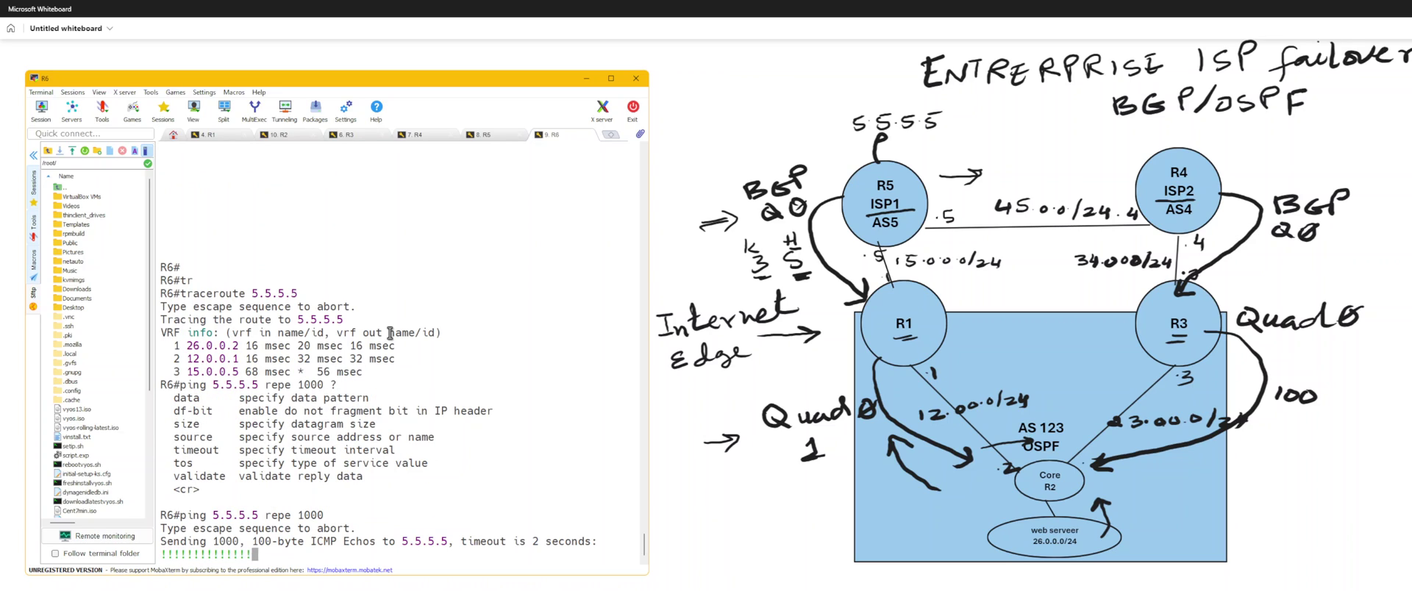
In the R1 session, enter configuration mode and shut down interface e1/5 towards ISP1.
{"action": "left_click", "coordinate": [230, 138]}
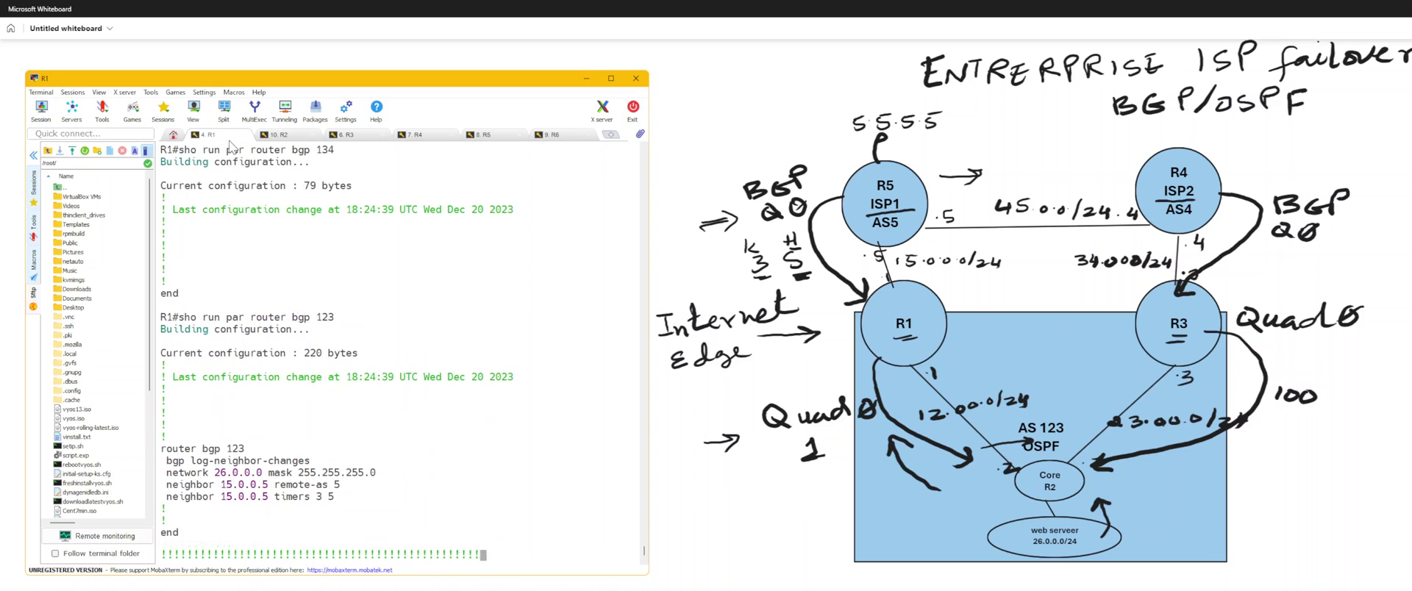
{"action": "type", "text": "conf t"}
{"action": "key", "text": "Return"}
{"action": "type", "text": "int e1/"}
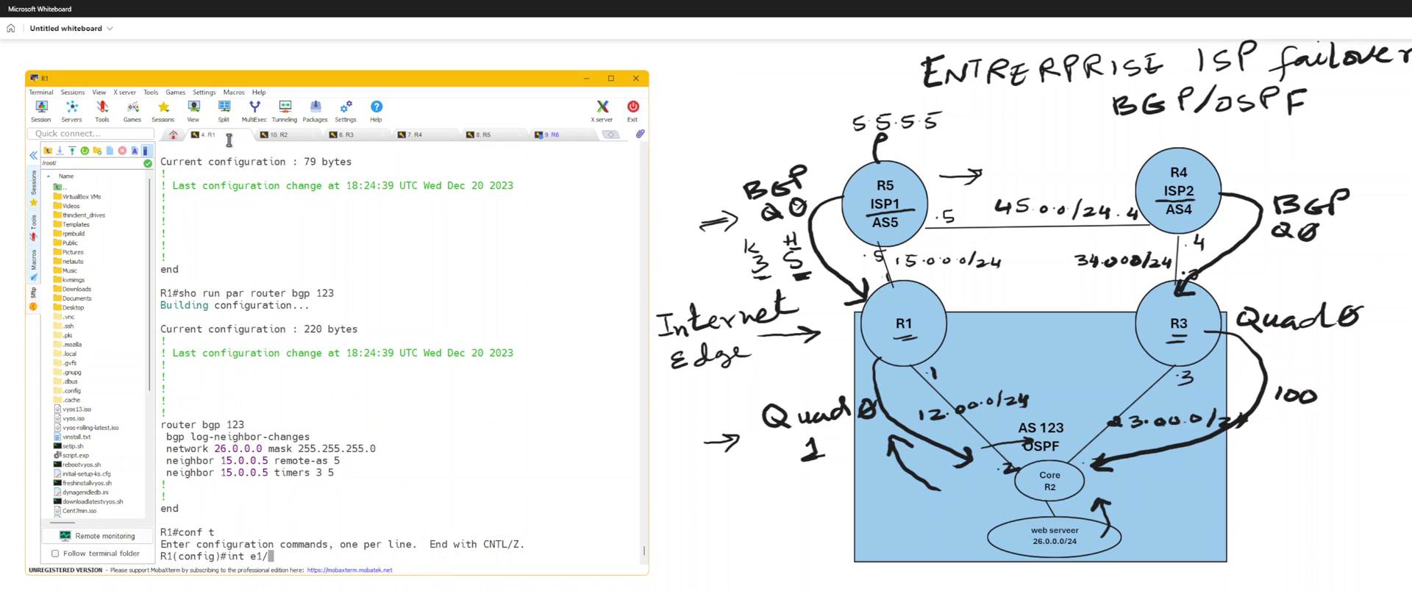
{"action": "type", "text": "5"}
{"action": "key", "text": "Return"}
{"action": "type", "text": "shut"}
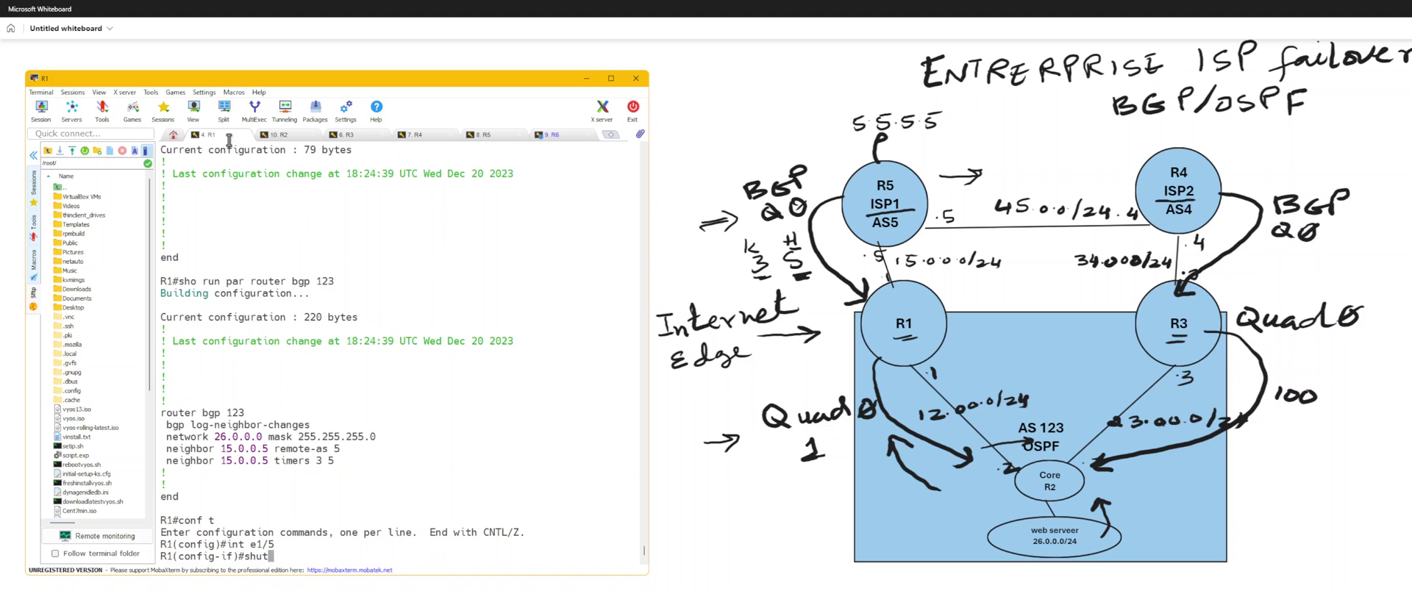
{"action": "key", "text": "Return"}
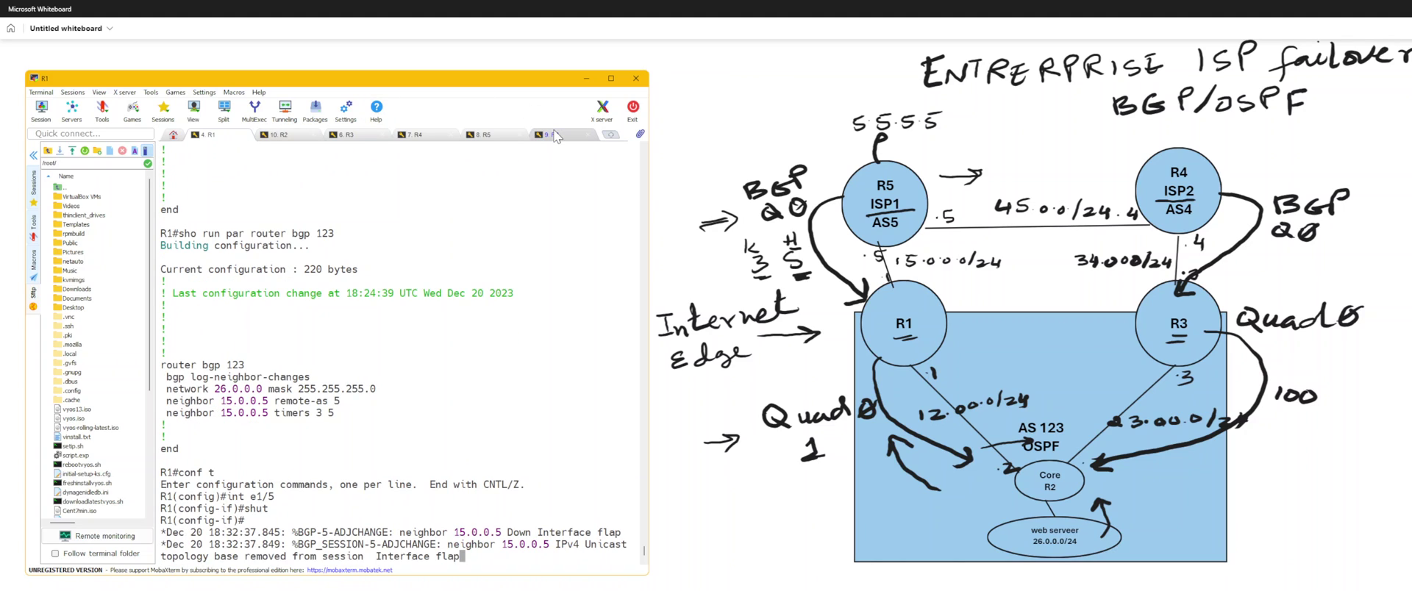
Return to the R6 session and highlight the dots in the running ping output.
{"action": "left_click", "coordinate": [553, 134]}
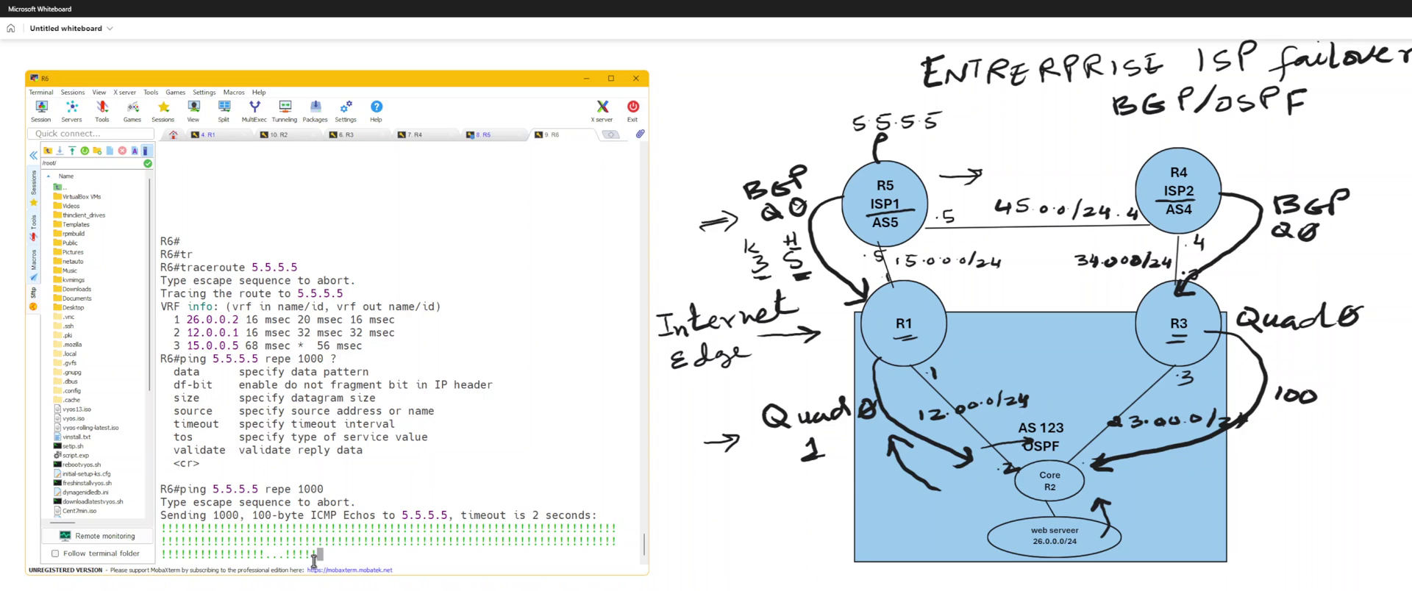
{"action": "left_click_drag", "start_coordinate": [291, 553], "coordinate": [265, 553]}
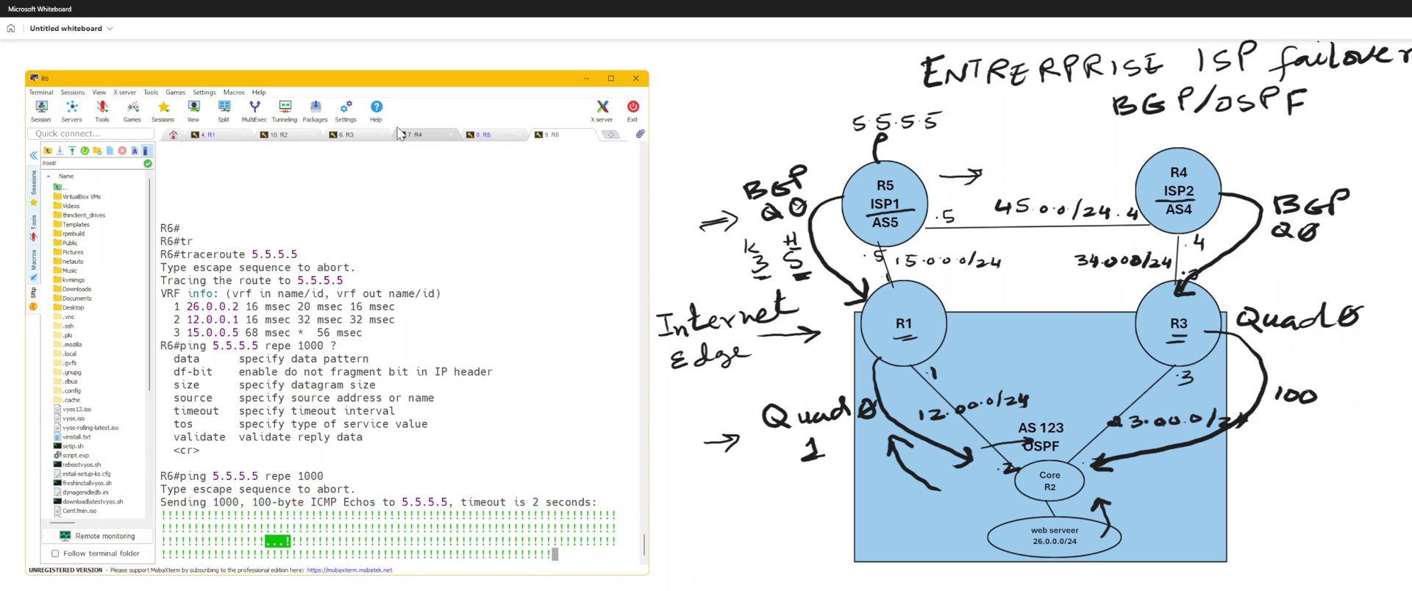
In the R2 session, highlight the default route's next hop in the earlier routing table and in a fresh "sho ip ro" output, then quit the listing.
{"action": "left_click", "coordinate": [287, 136]}
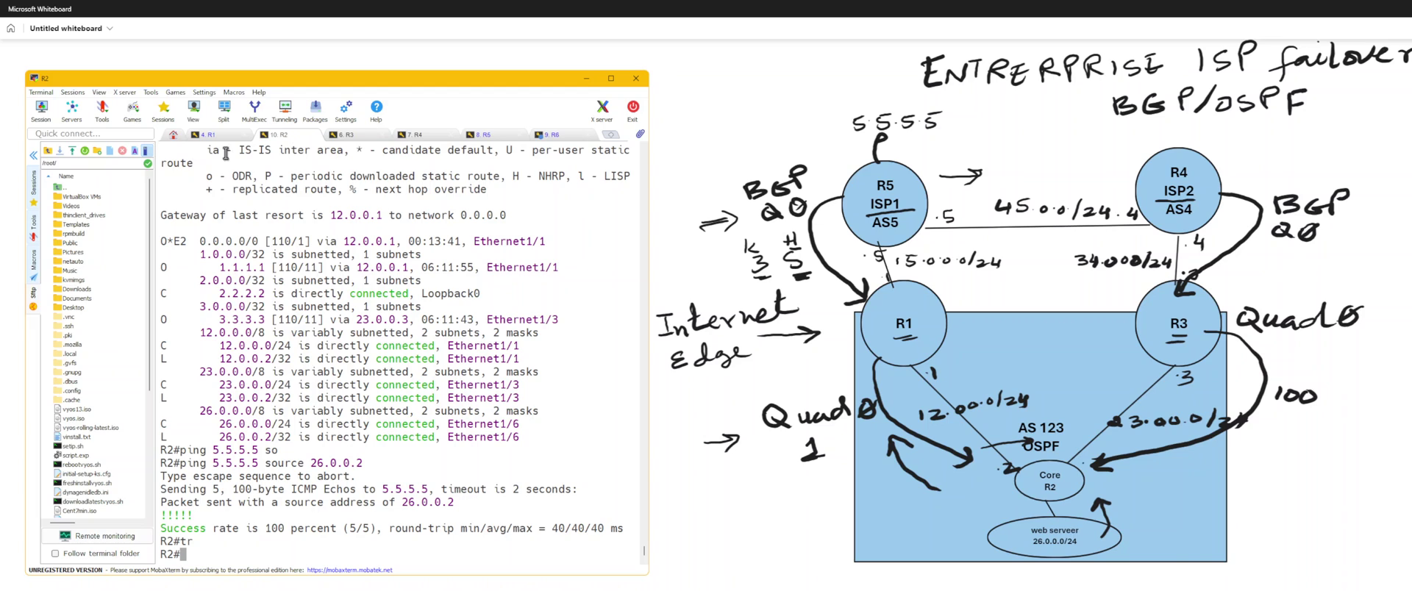
{"action": "left_click_drag", "start_coordinate": [344, 242], "coordinate": [412, 241]}
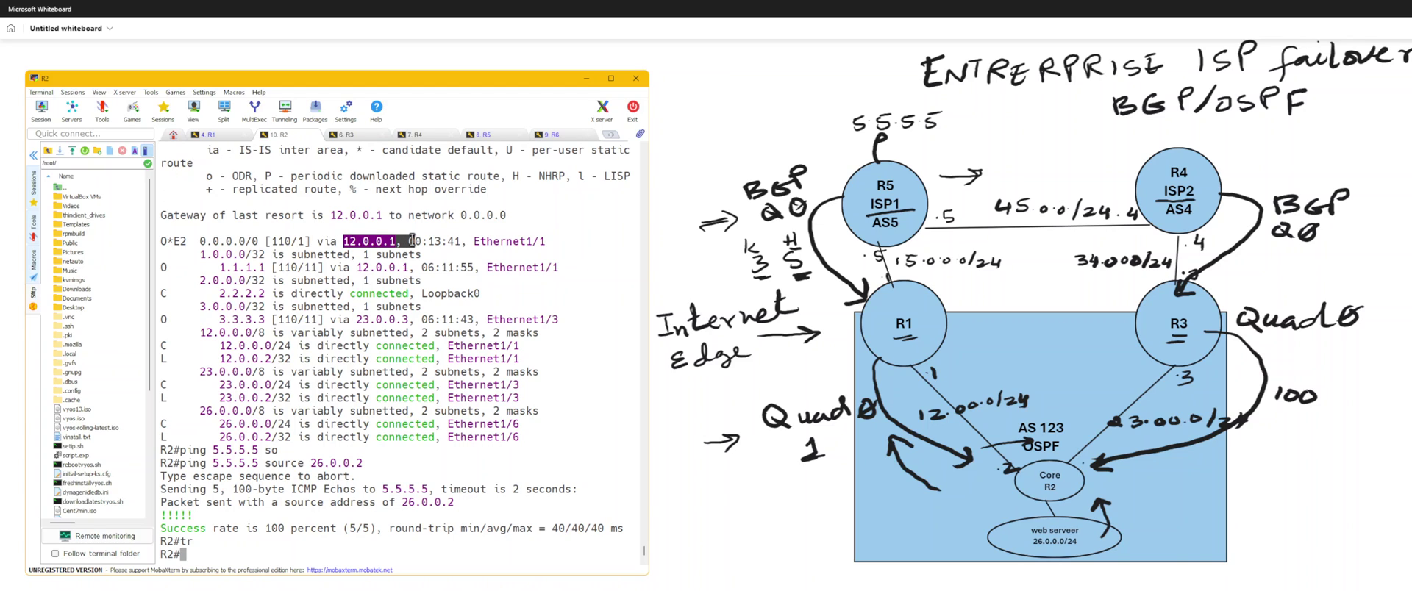
{"action": "type", "text": "sho ip ro"}
{"action": "key", "text": "Return"}
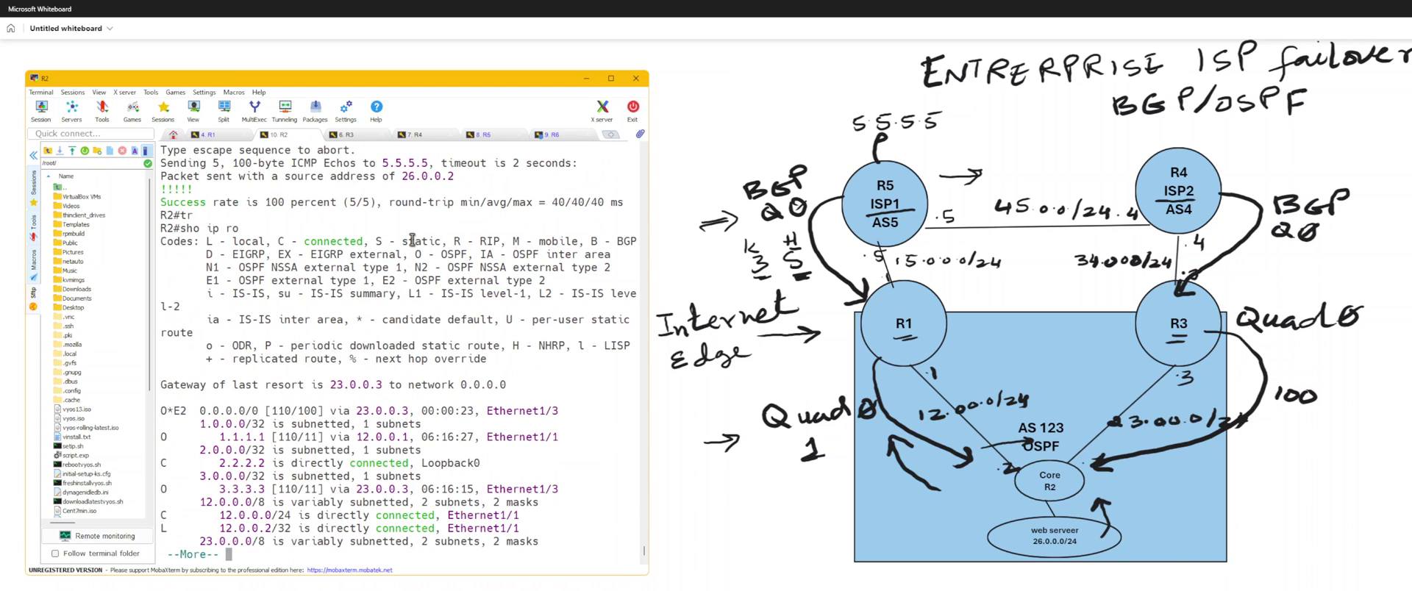
{"action": "left_click_drag", "start_coordinate": [351, 410], "coordinate": [409, 410]}
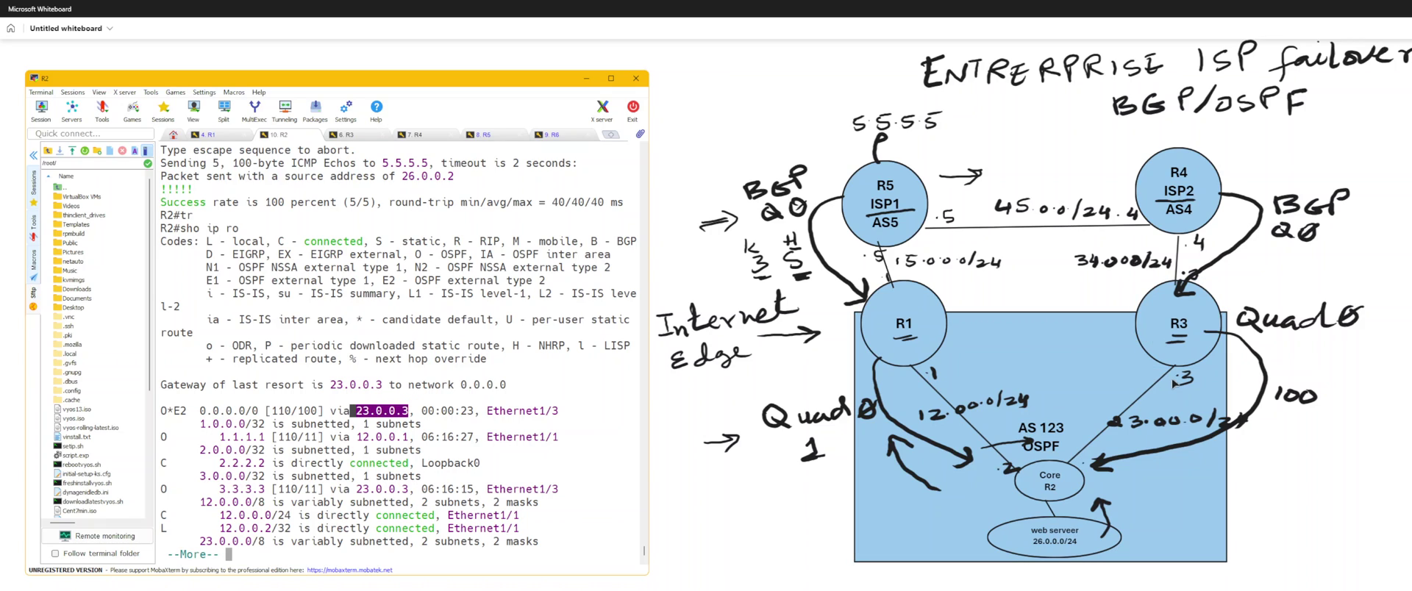
{"action": "left_click", "coordinate": [490, 434]}
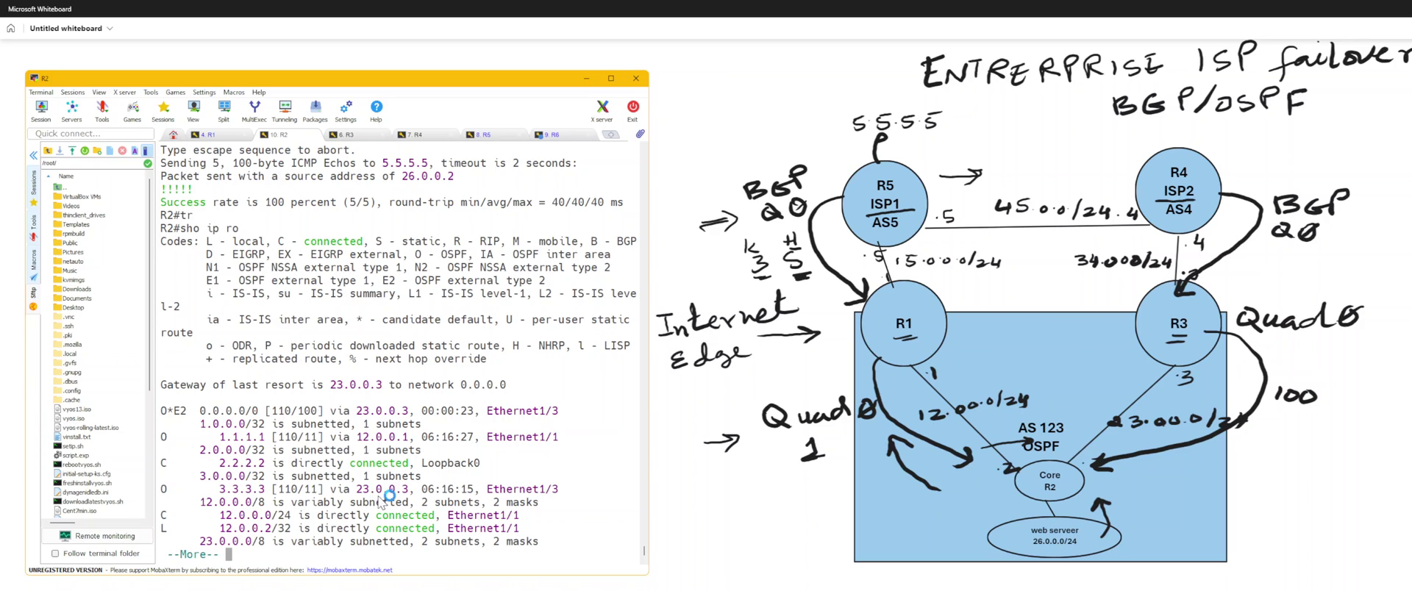
{"action": "key", "text": "q"}
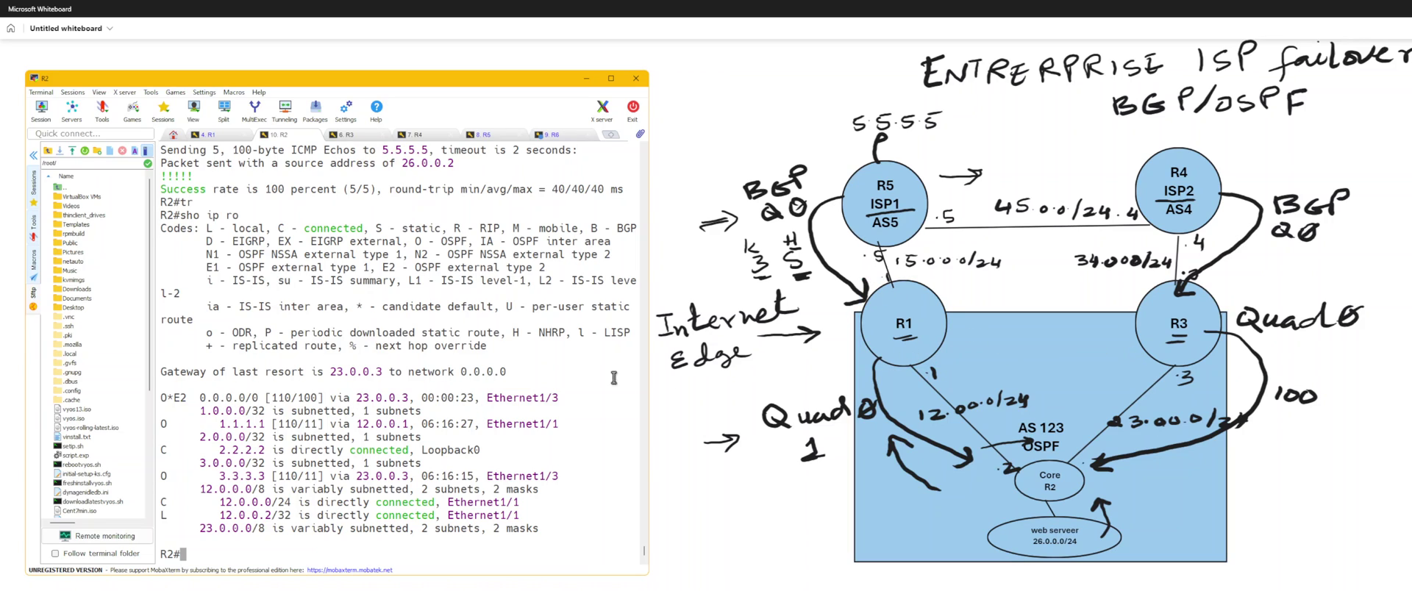
In the R1 session, display the OSPF configuration from interface configuration mode with "do sho run par router ospf 1".
{"action": "left_click", "coordinate": [222, 140]}
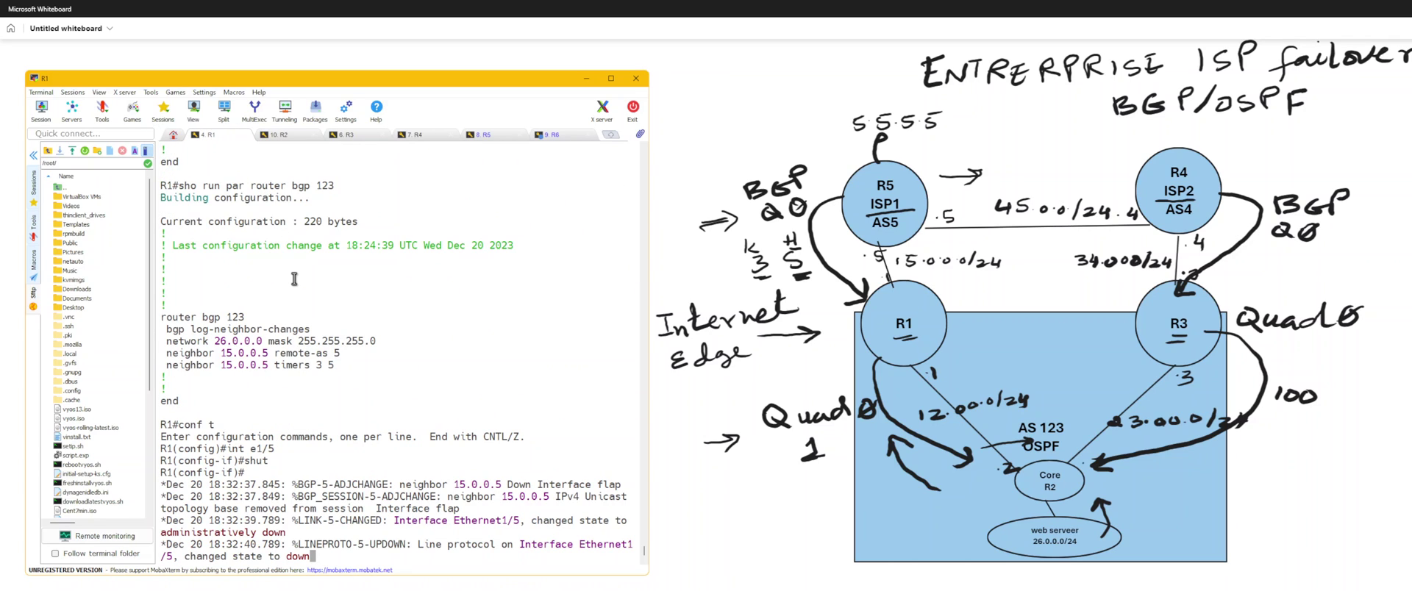
{"action": "key", "text": "Return"}
{"action": "type", "text": "do sho ru"}
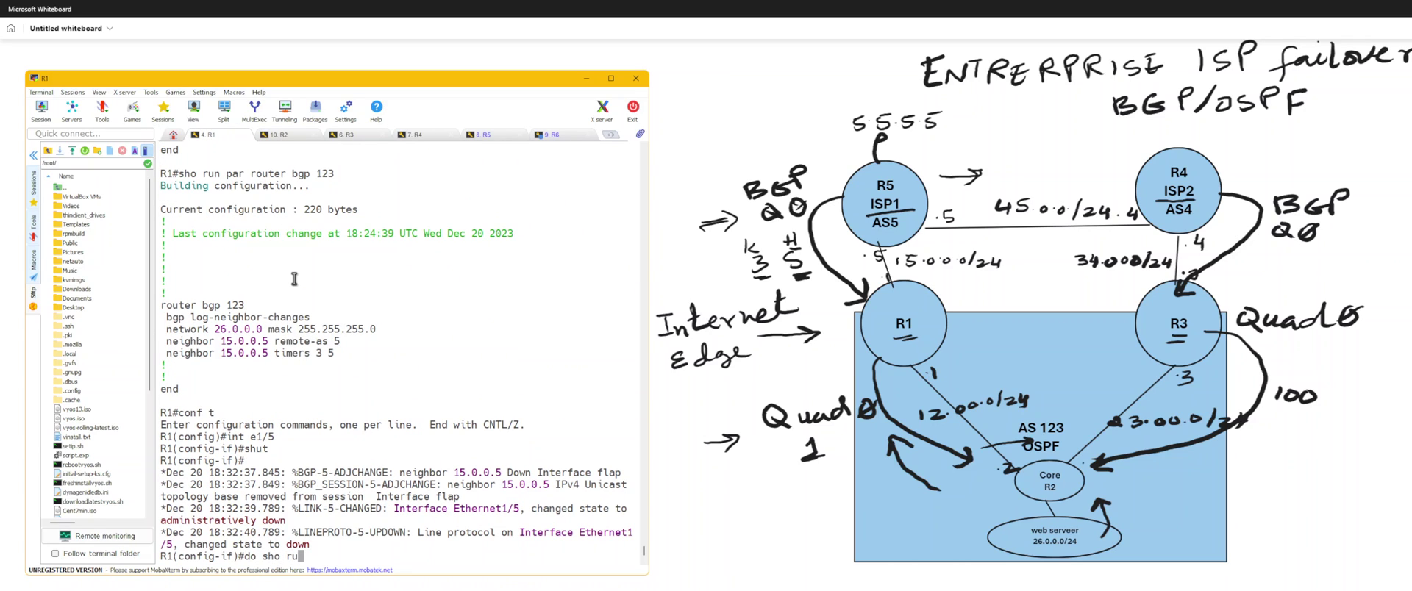
{"action": "type", "text": "n par router ospf 1"}
{"action": "key", "text": "Return"}
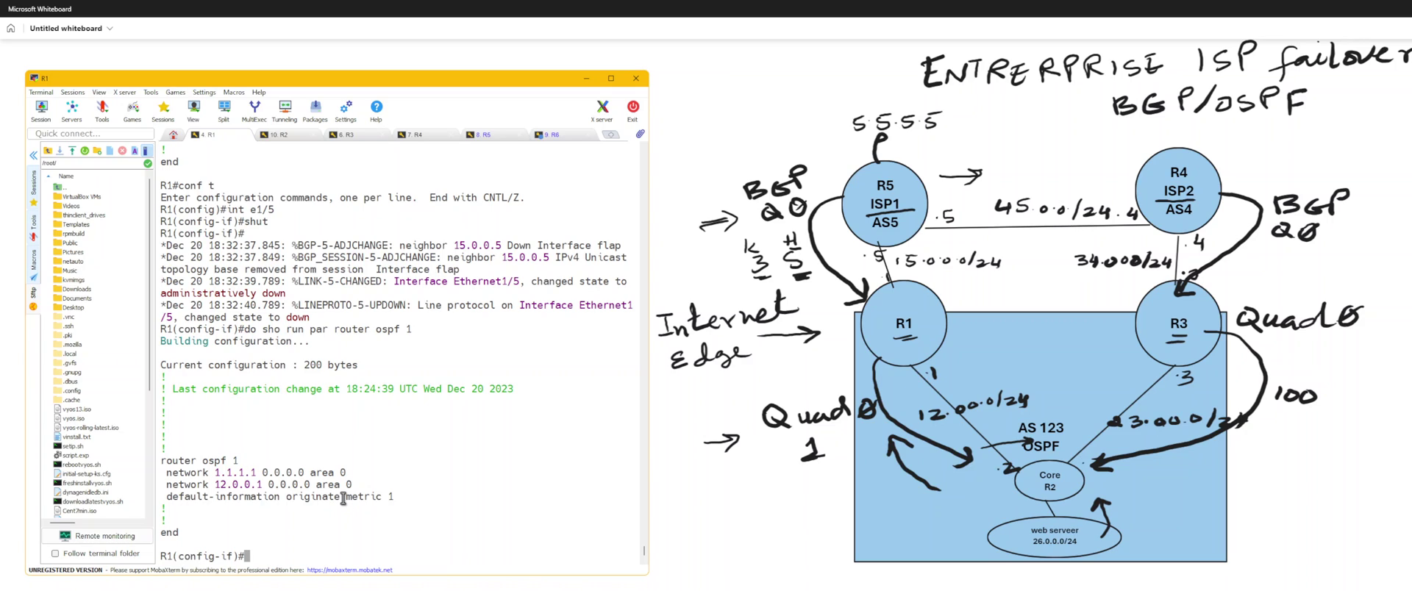
Display R1's full routing table with "do sho ip ro" and page to the end of the listing.
{"action": "type", "text": "do sho ip ro"}
{"action": "key", "text": "Return"}
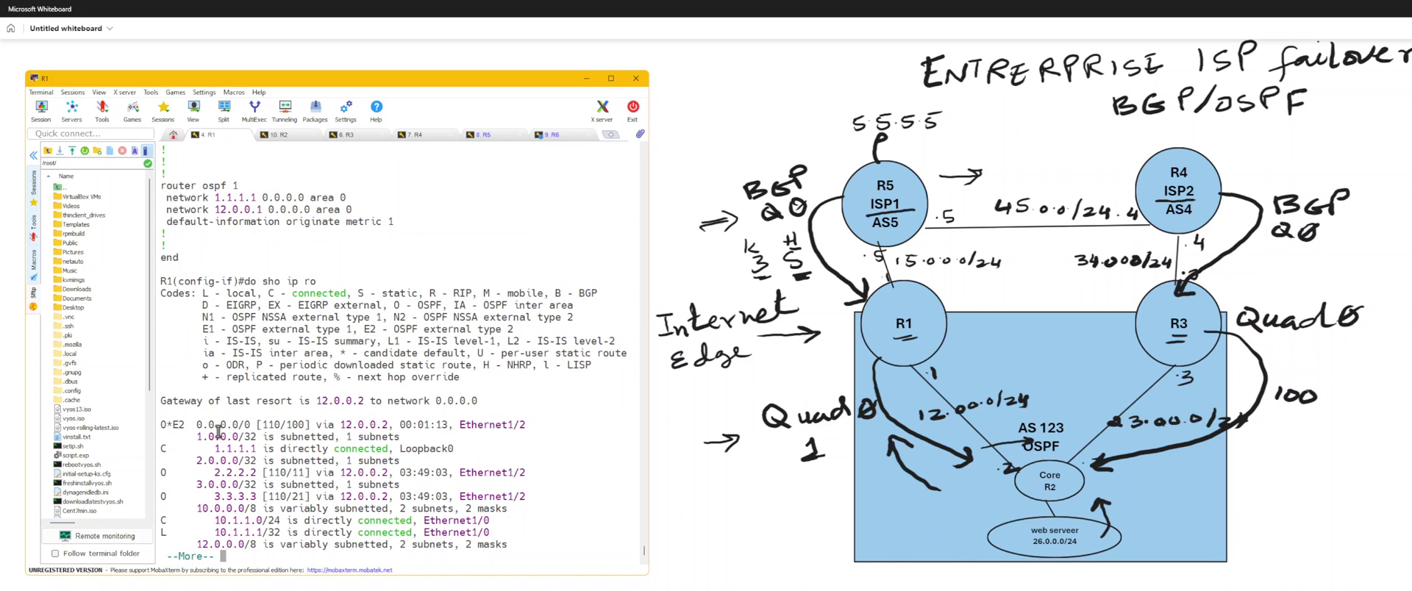
{"action": "key", "text": "space"}
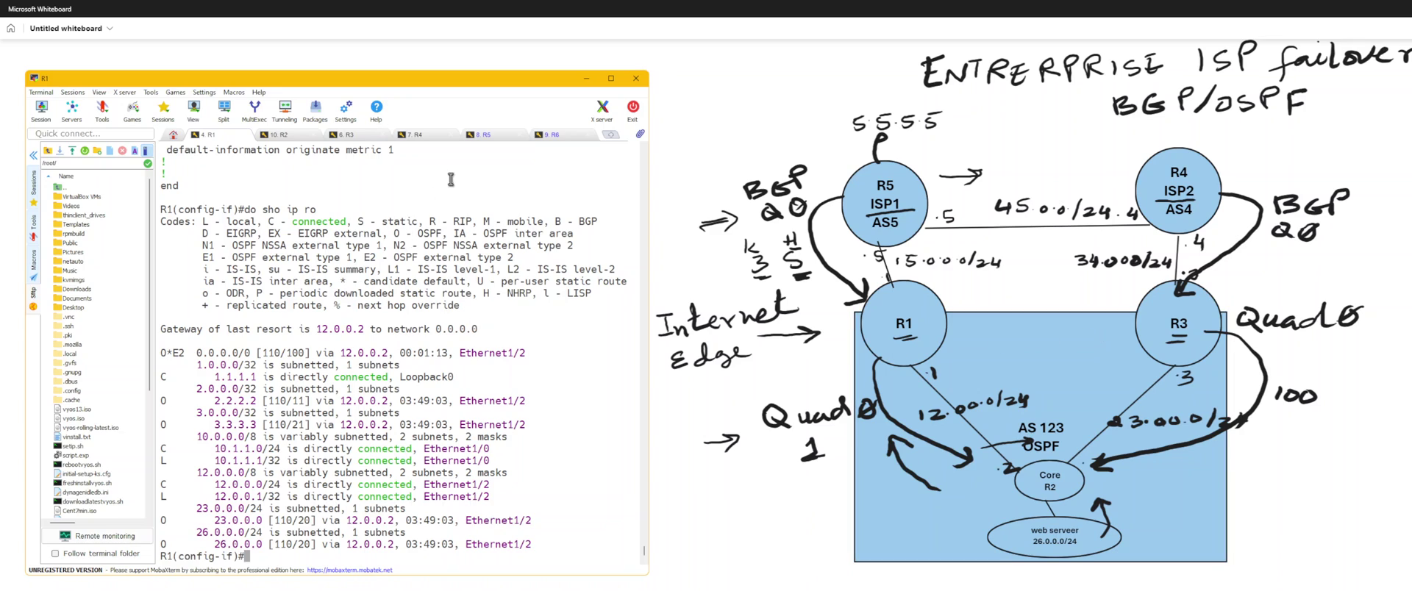
In the R3 session, list the routing table with "sho ip ro", highlight the 0.0.0.0/0 default route and leave the listing.
{"action": "left_click", "coordinate": [361, 136]}
{"action": "type", "text": "sho ipr"}
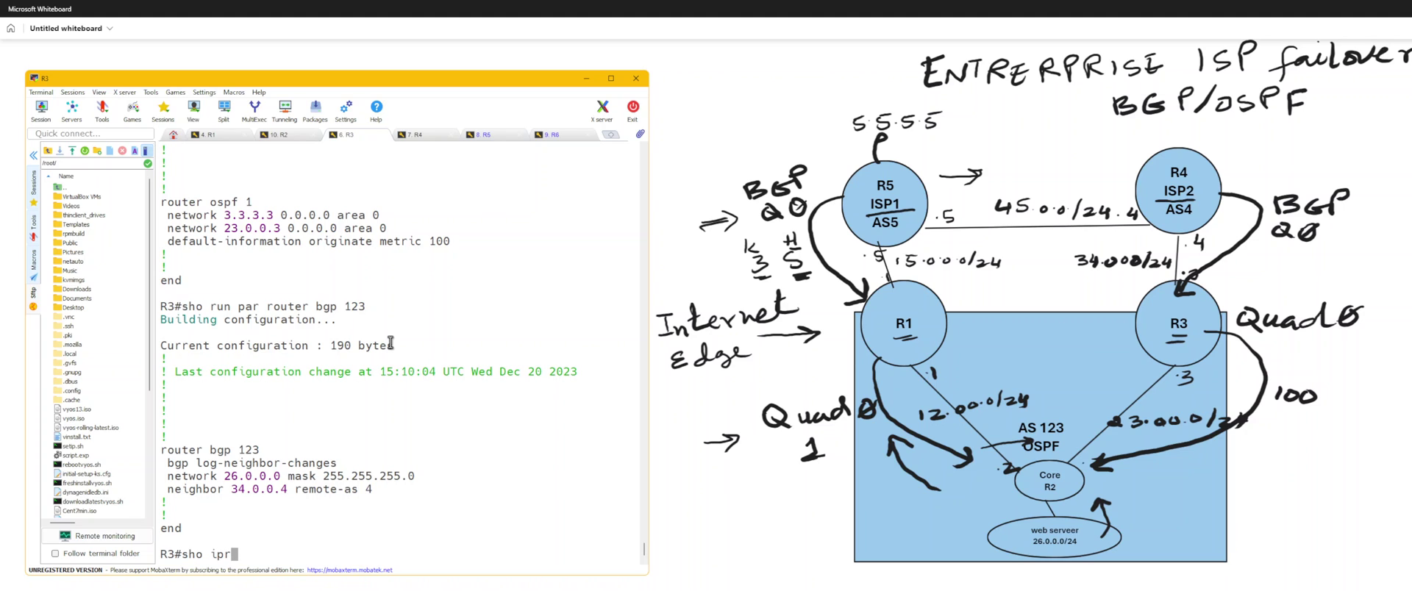
{"action": "key", "text": "BackSpace"}
{"action": "type", "text": "ro"}
{"action": "key", "text": "Return"}
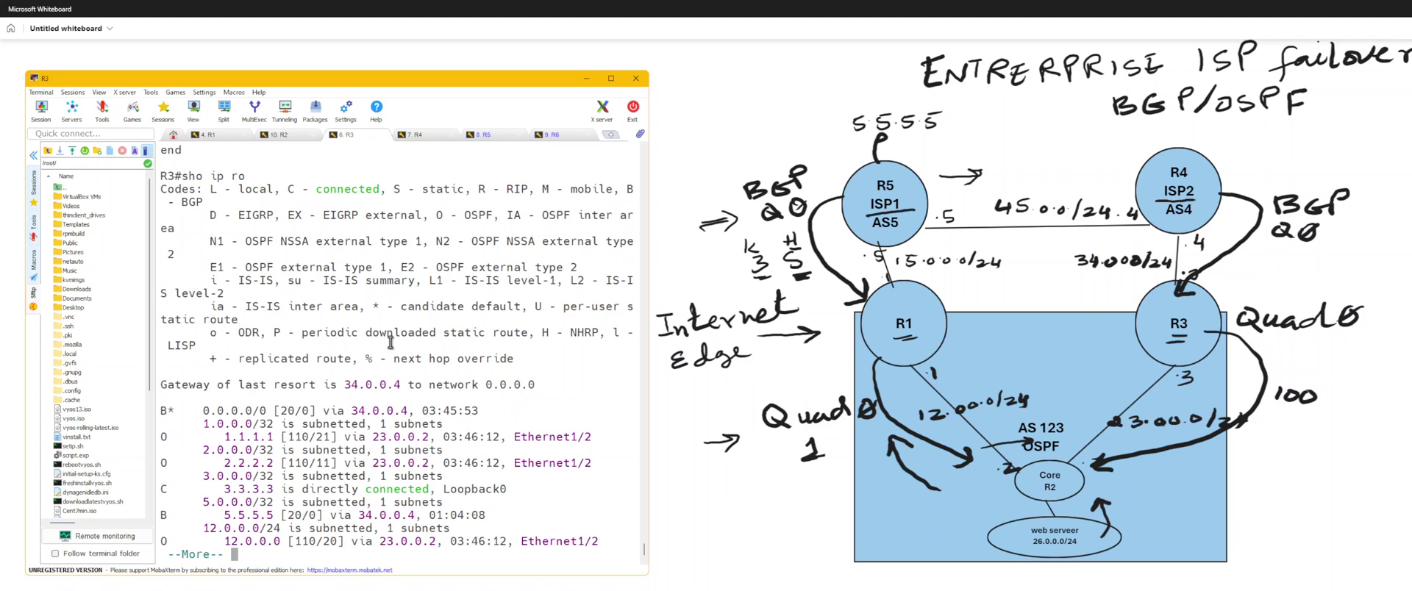
{"action": "triple_click", "coordinate": [250, 411]}
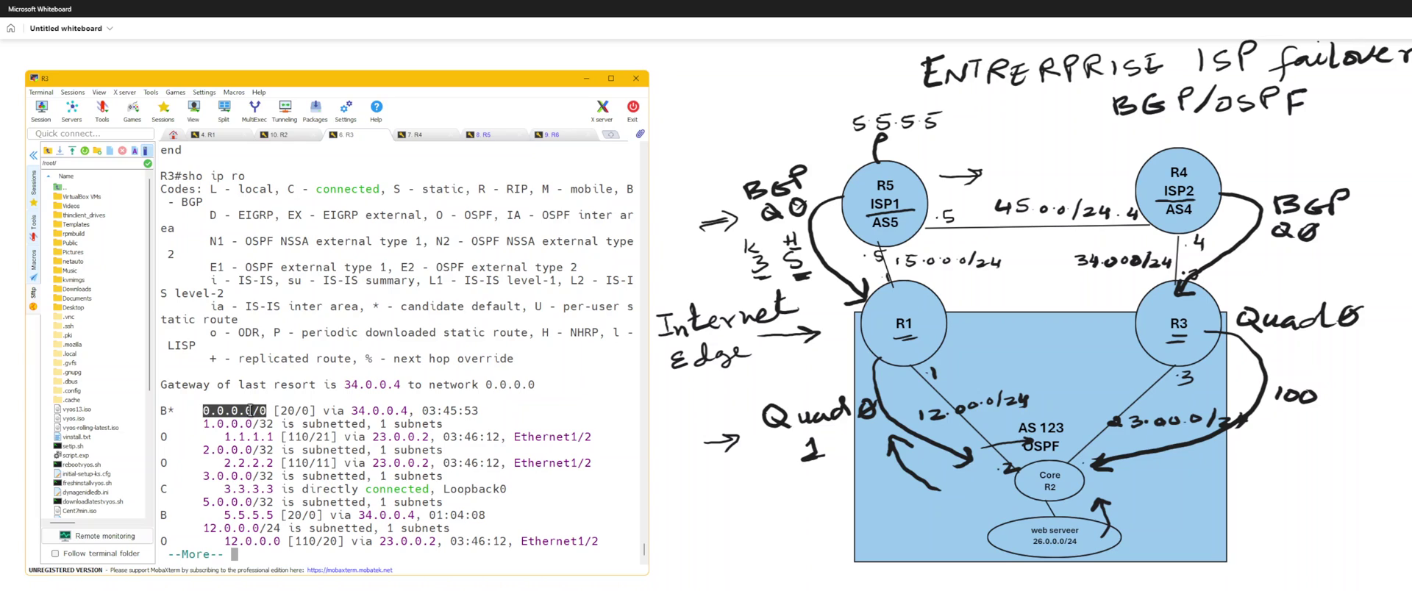
{"action": "left_click", "coordinate": [344, 438]}
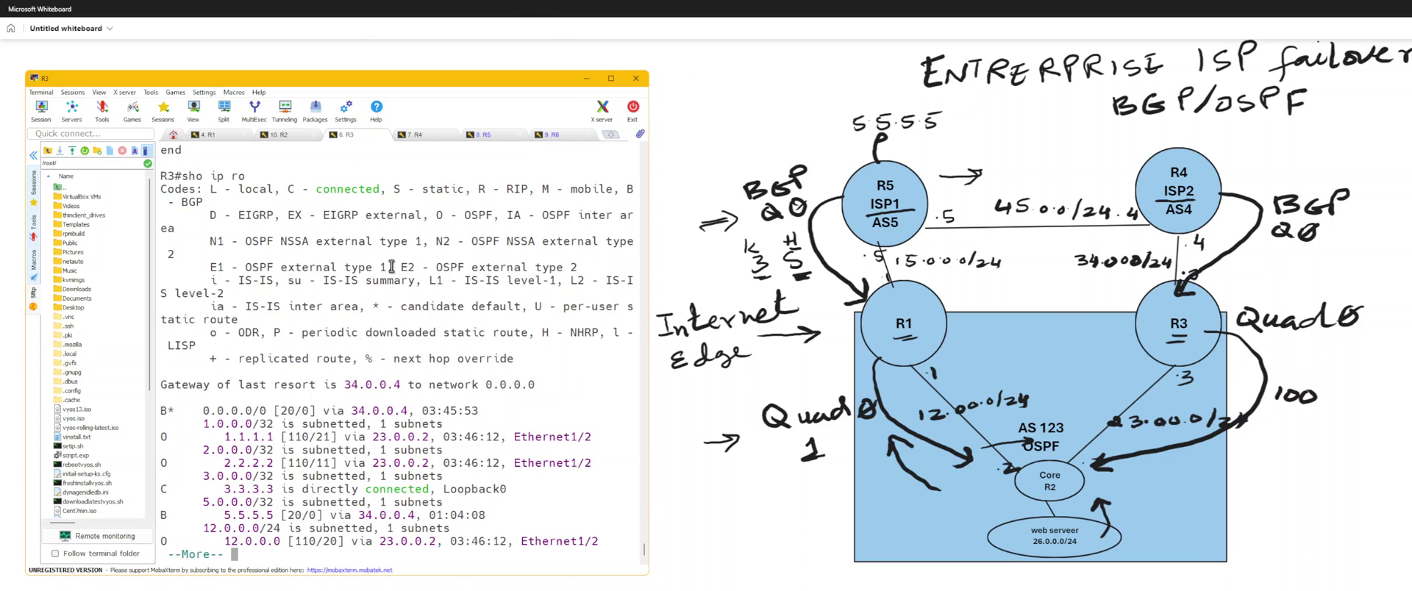
{"action": "key", "text": "space"}
Enter configuration mode on R3 and shut down interface e1/4 towards ISP2.
{"action": "type", "text": "conf t"}
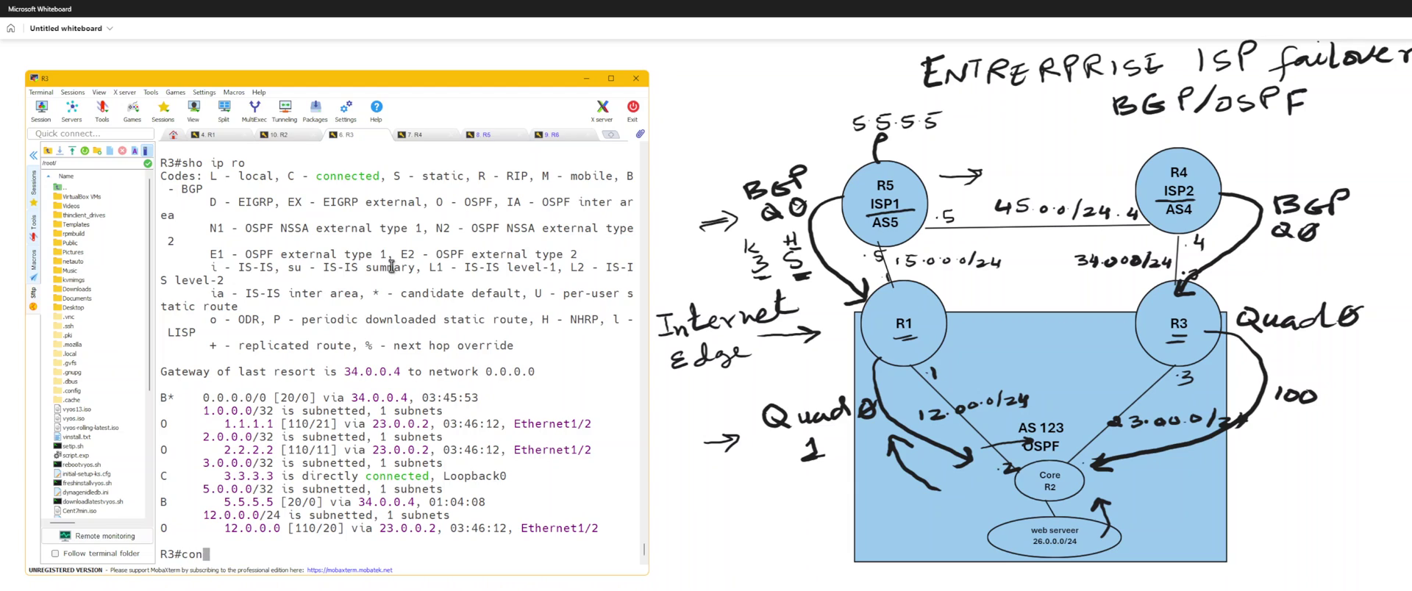
{"action": "key", "text": "Return"}
{"action": "type", "text": "int e"}
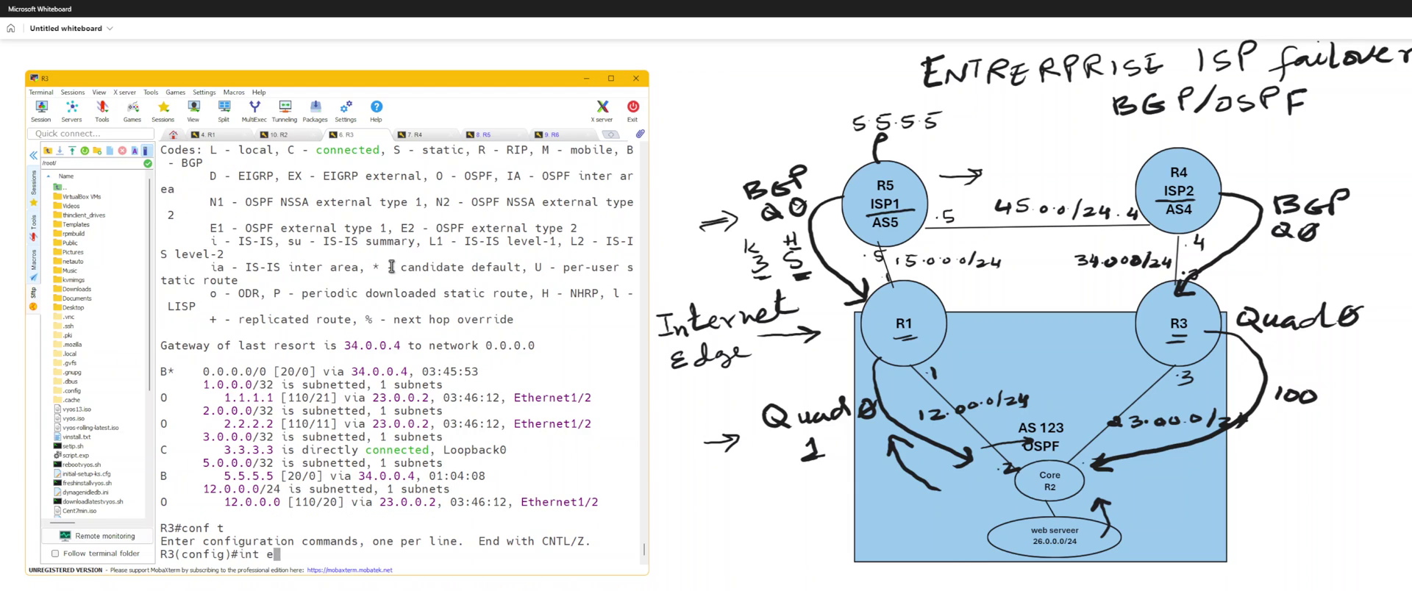
{"action": "type", "text": "1/4"}
{"action": "key", "text": "Return"}
{"action": "type", "text": "shut"}
{"action": "key", "text": "Return"}
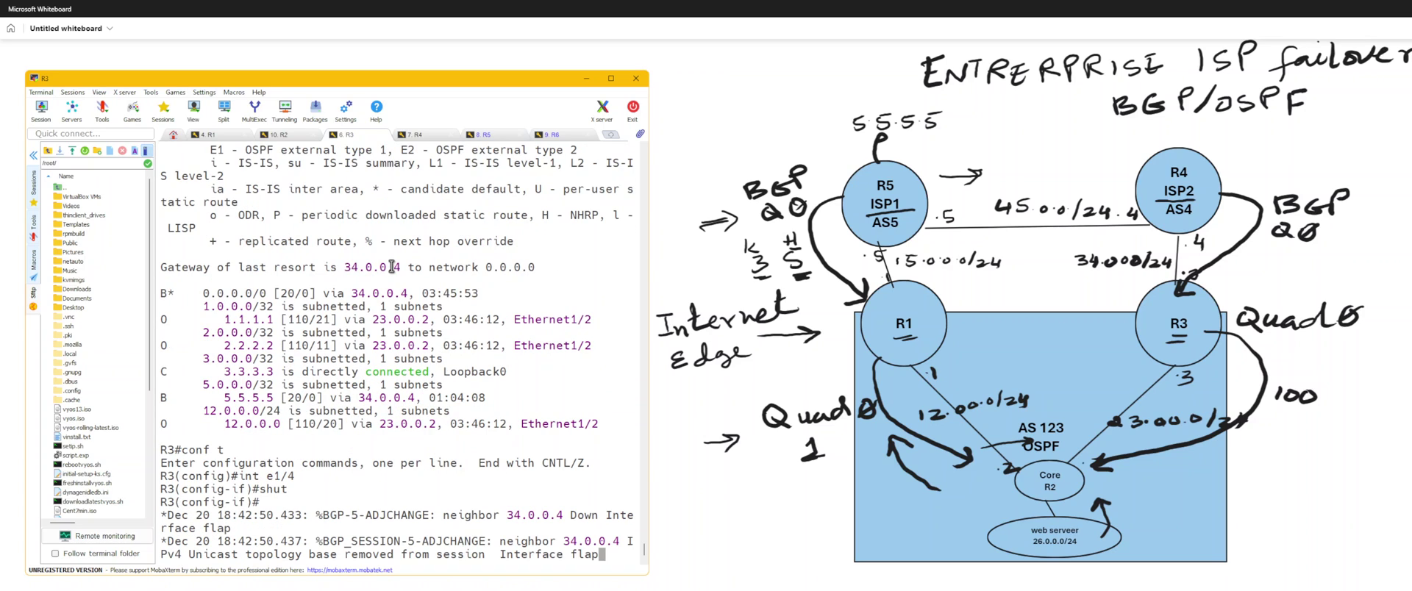
{"action": "key", "text": "Return"}
{"action": "key", "text": "Return"}
Leave configuration mode on R3 and list its full routing table to check for a default route.
{"action": "type", "text": "sho"}
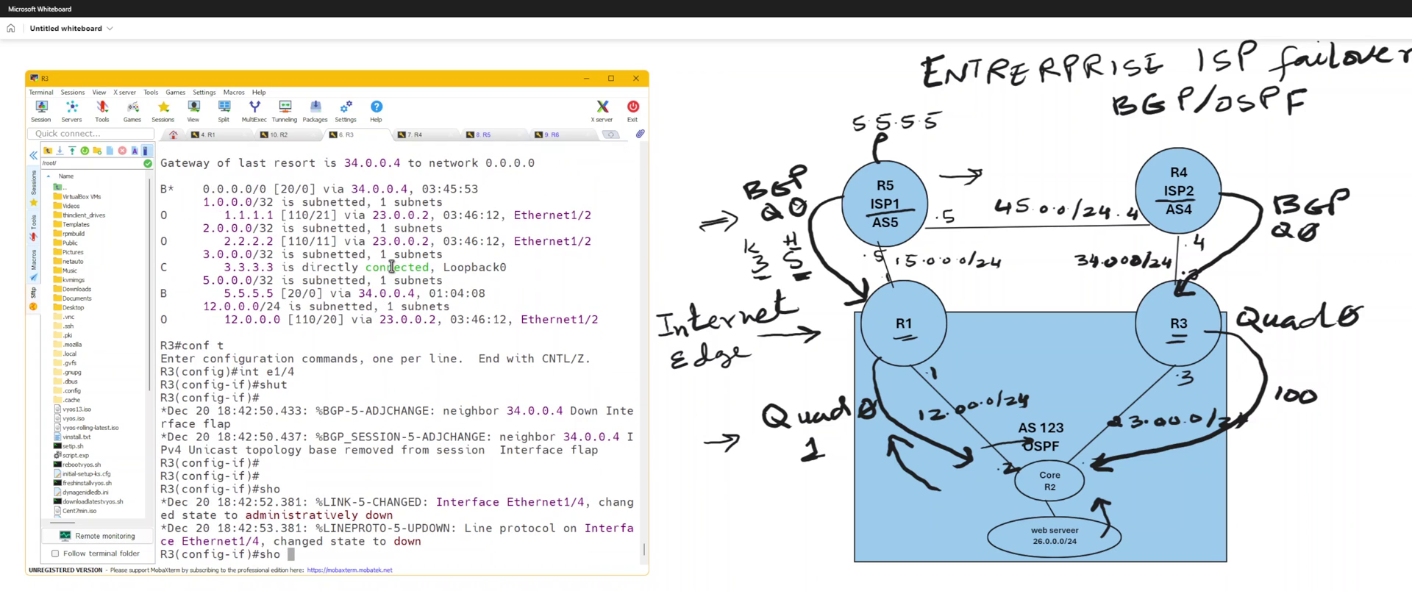
{"action": "key", "text": "ctrl+z"}
{"action": "type", "text": "sh ip route"}
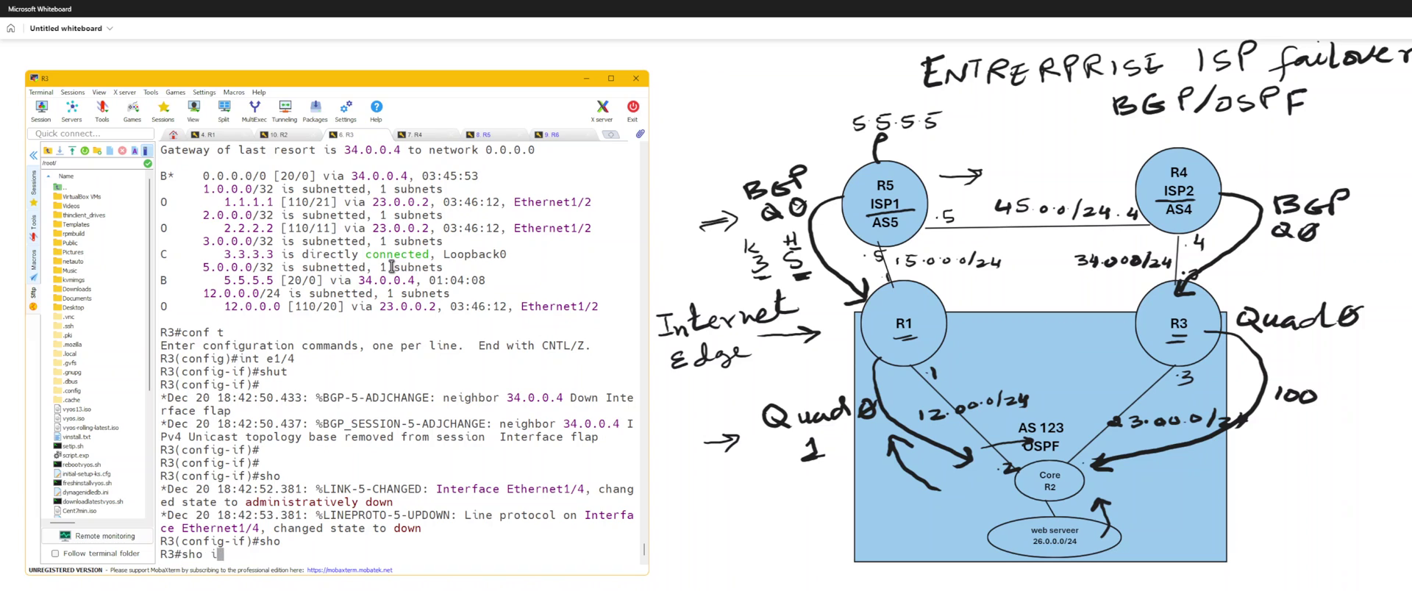
{"action": "key", "text": "Return"}
{"action": "key", "text": "space"}
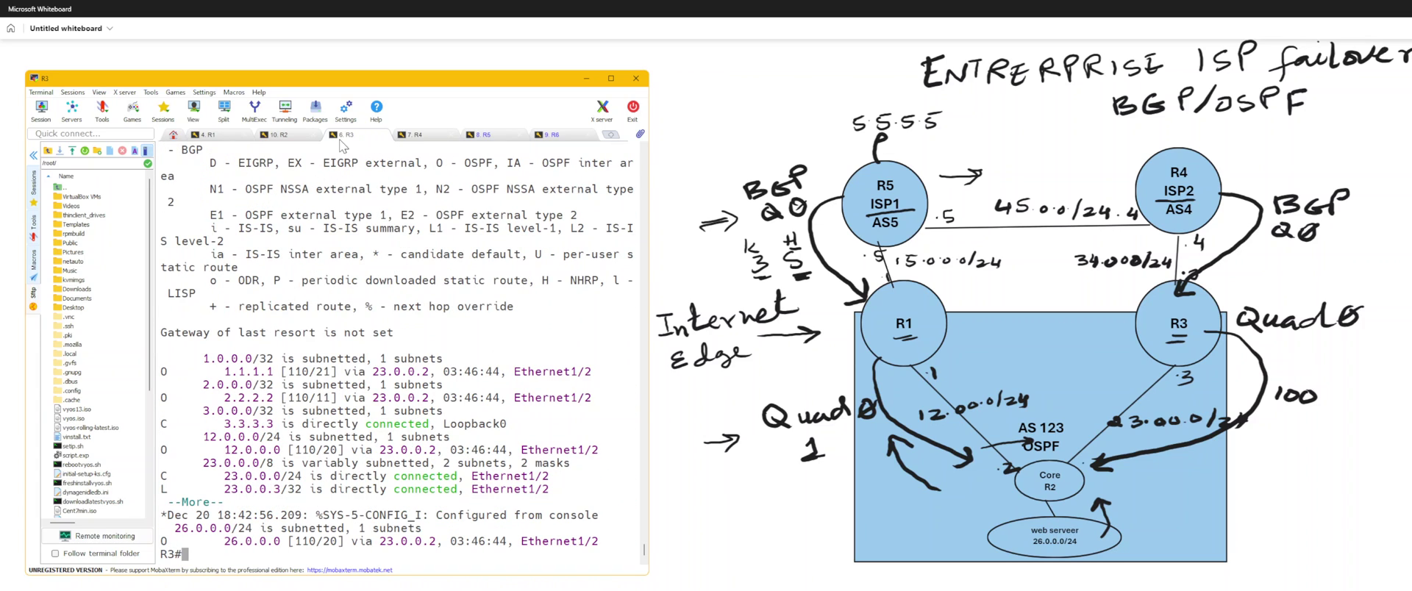
In the R1 session, leave configuration mode and list the full routing table with "sho ip route".
{"action": "left_click", "coordinate": [225, 138]}
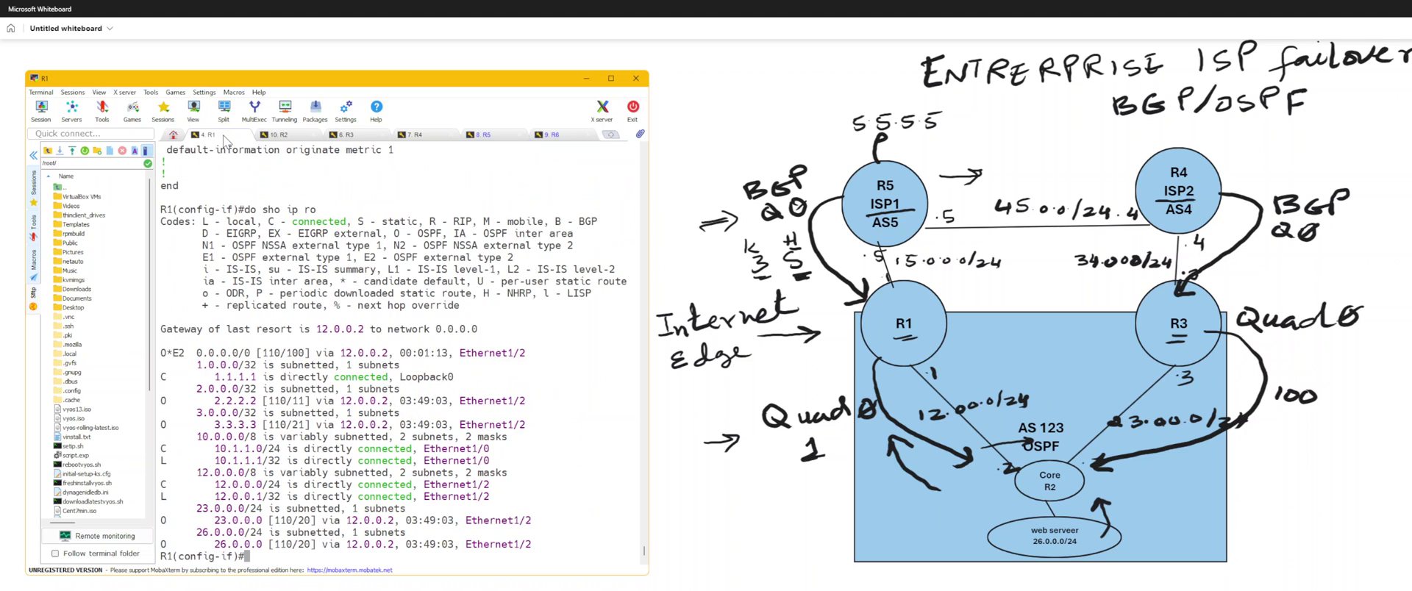
{"action": "key", "text": "ctrl+z"}
{"action": "type", "text": "sho ip ro"}
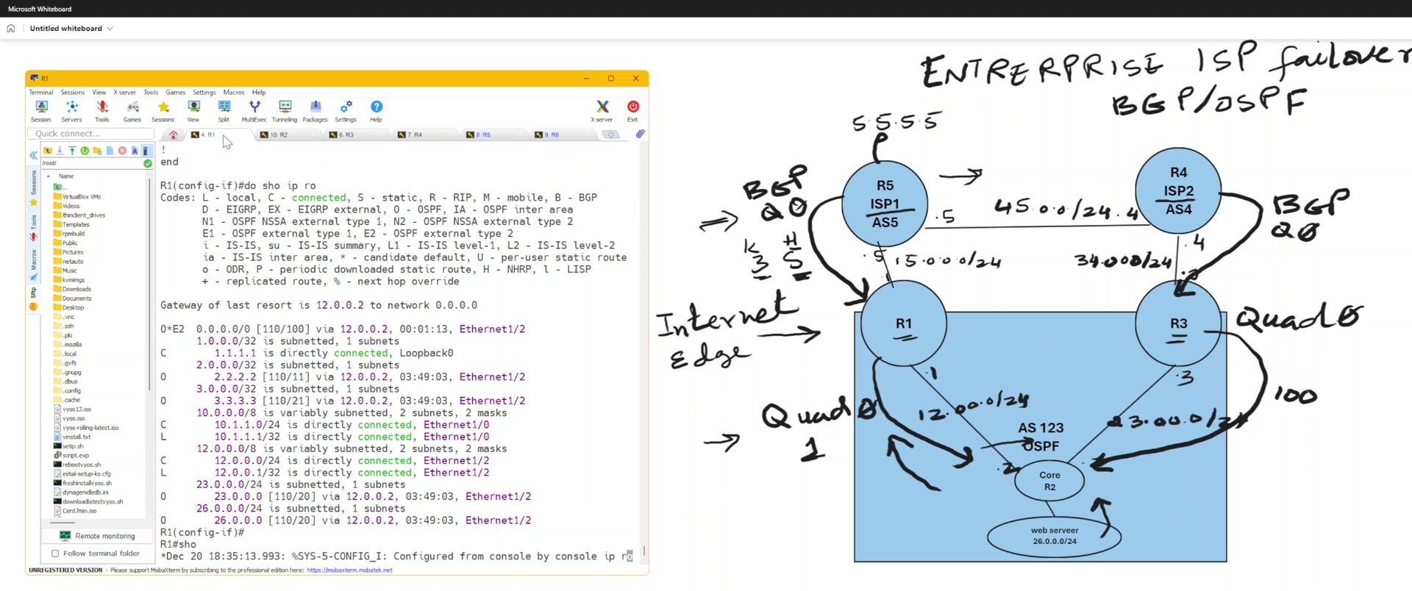
{"action": "key", "text": "Tab"}
{"action": "key", "text": "Return"}
{"action": "key", "text": "space"}
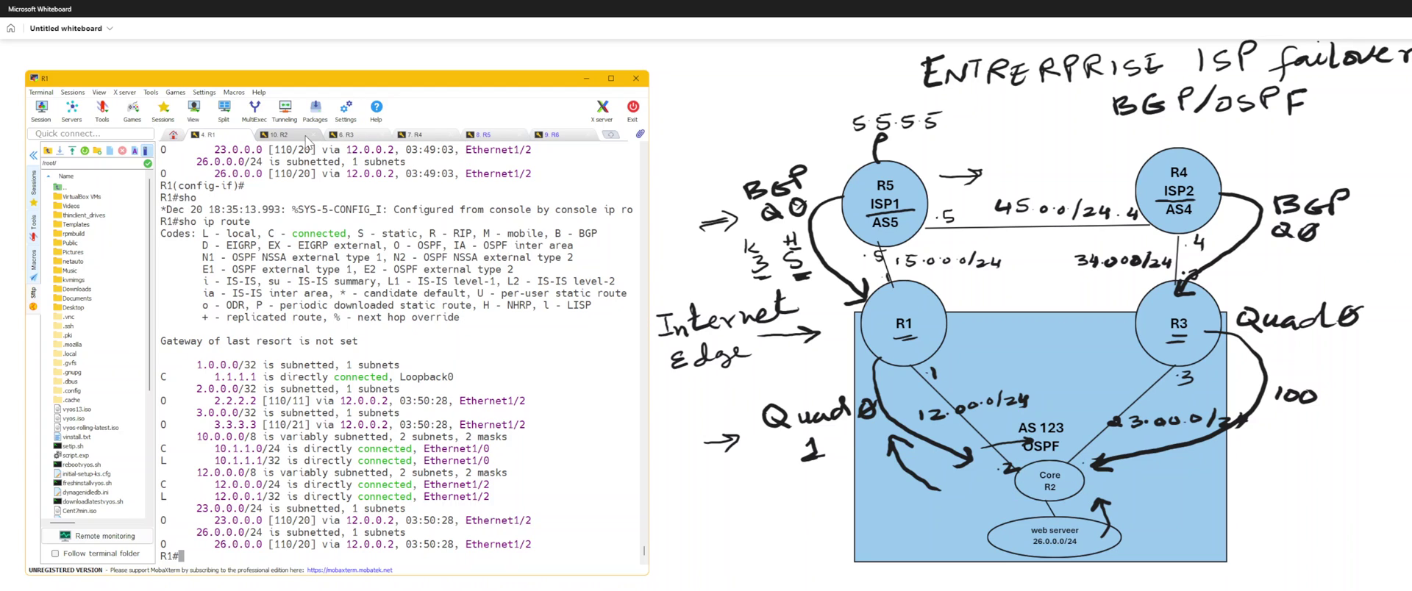
In the R2 session, highlight the default route in the earlier output and list the routing table again with "sho ip ro".
{"action": "left_click", "coordinate": [292, 137]}
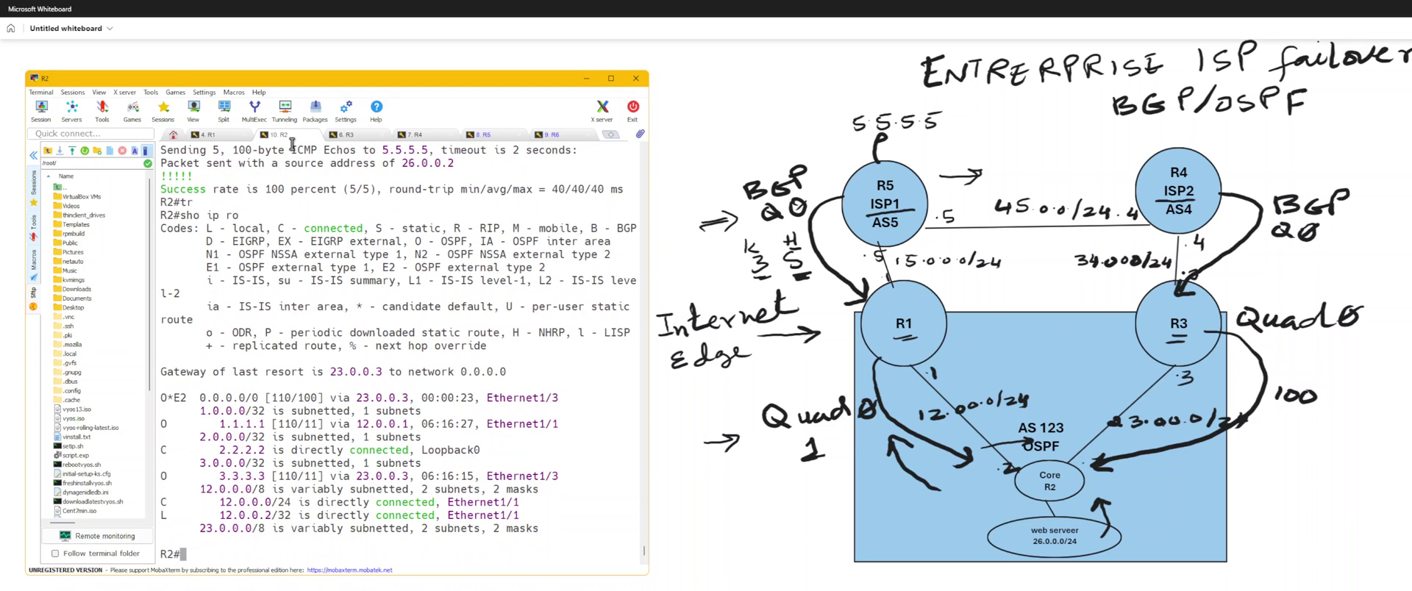
{"action": "triple_click", "coordinate": [228, 398]}
{"action": "type", "text": "sho ip ro"}
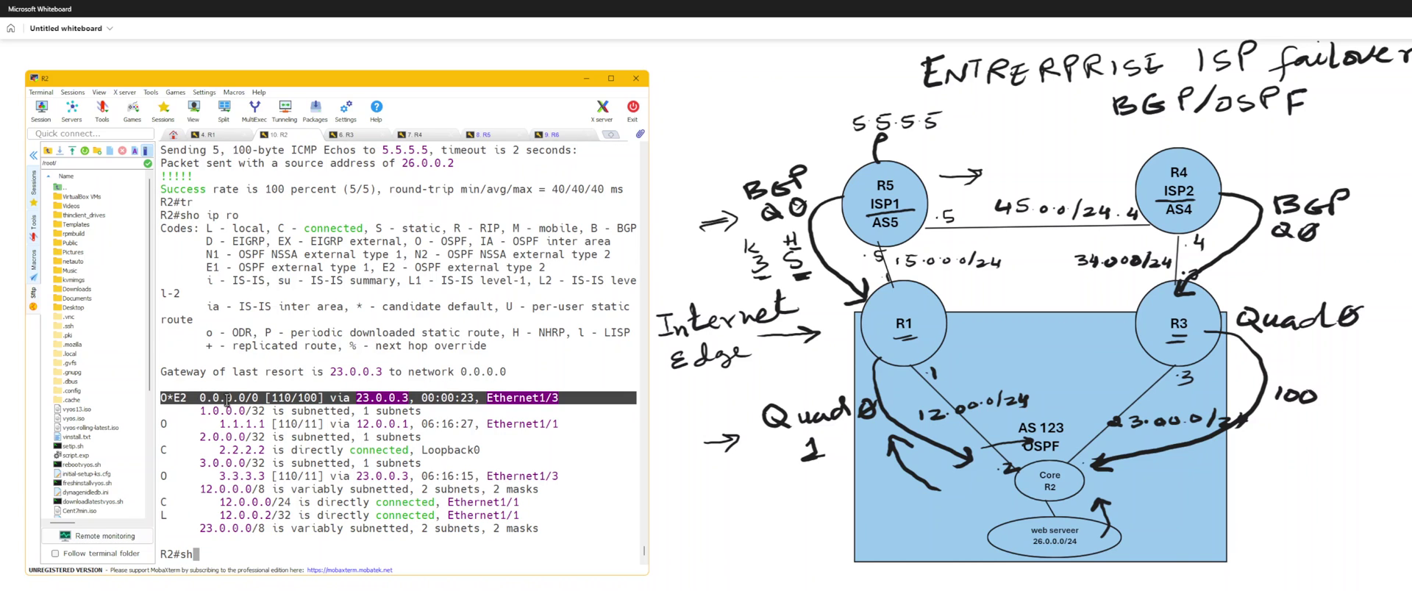
{"action": "key", "text": "Return"}
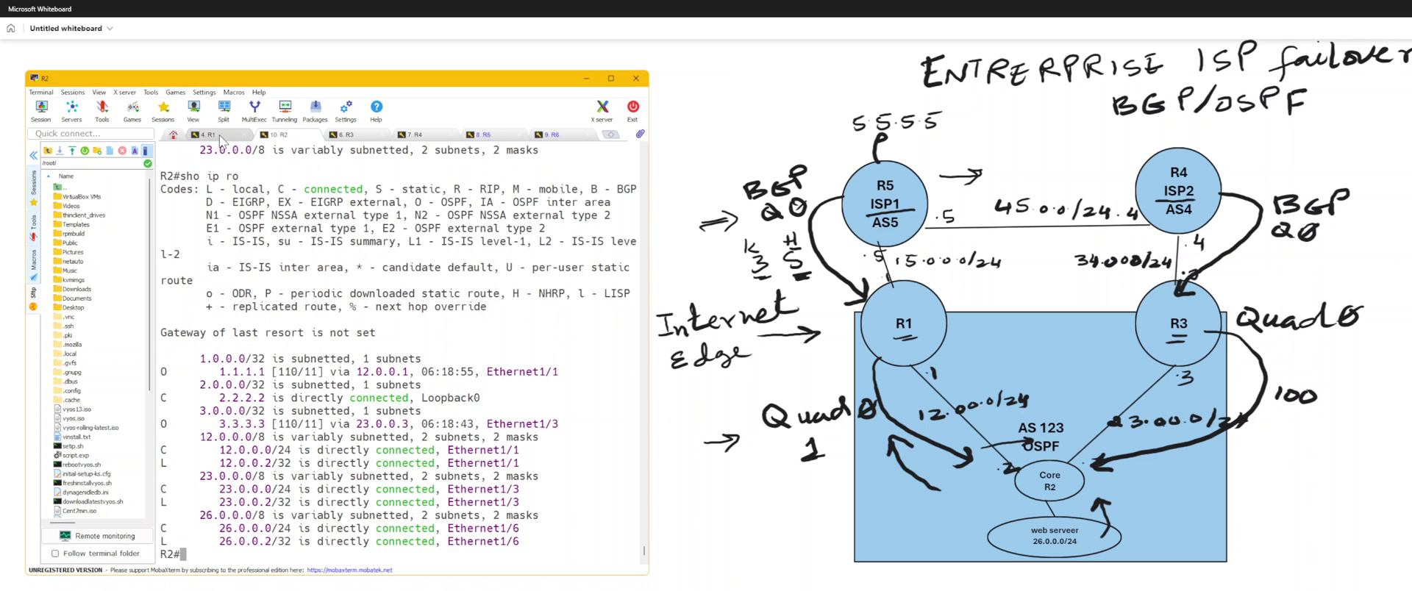
In the R1 session, enter configuration mode and re-enable interface e1/5 with "no shut".
{"action": "left_click", "coordinate": [219, 135]}
{"action": "type", "text": "conf t"}
{"action": "key", "text": "Return"}
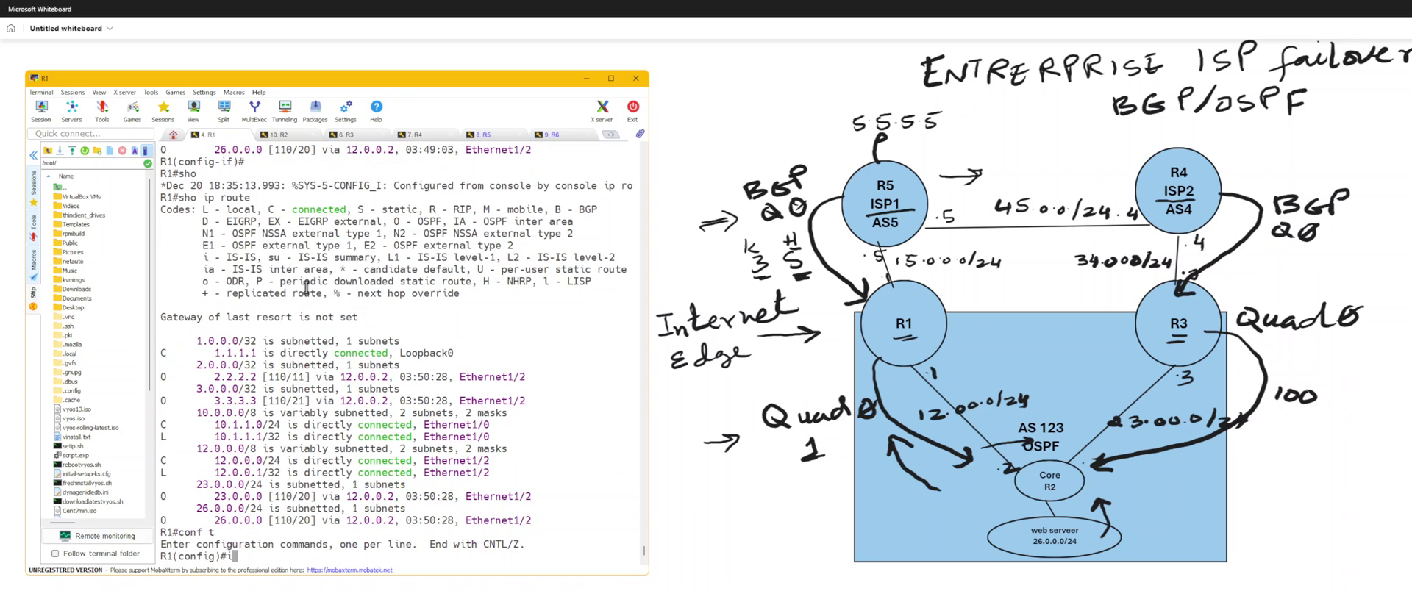
{"action": "type", "text": "int e1/5"}
{"action": "key", "text": "Return"}
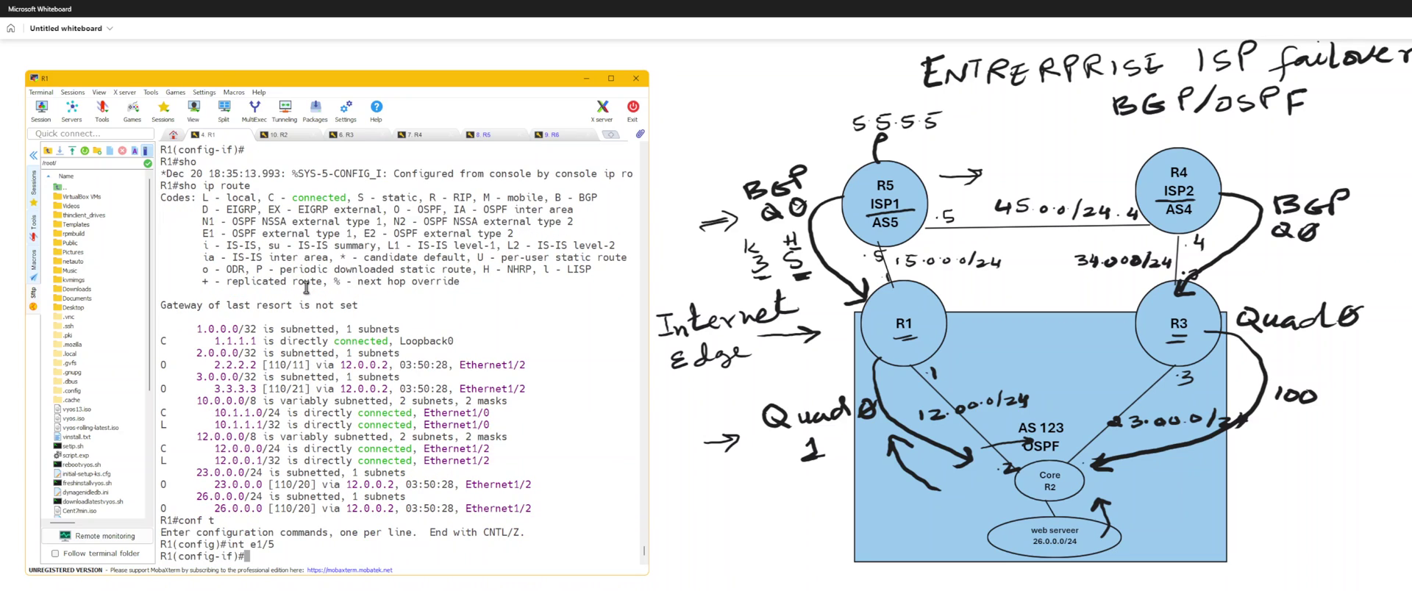
{"action": "type", "text": "no shut"}
{"action": "key", "text": "Return"}
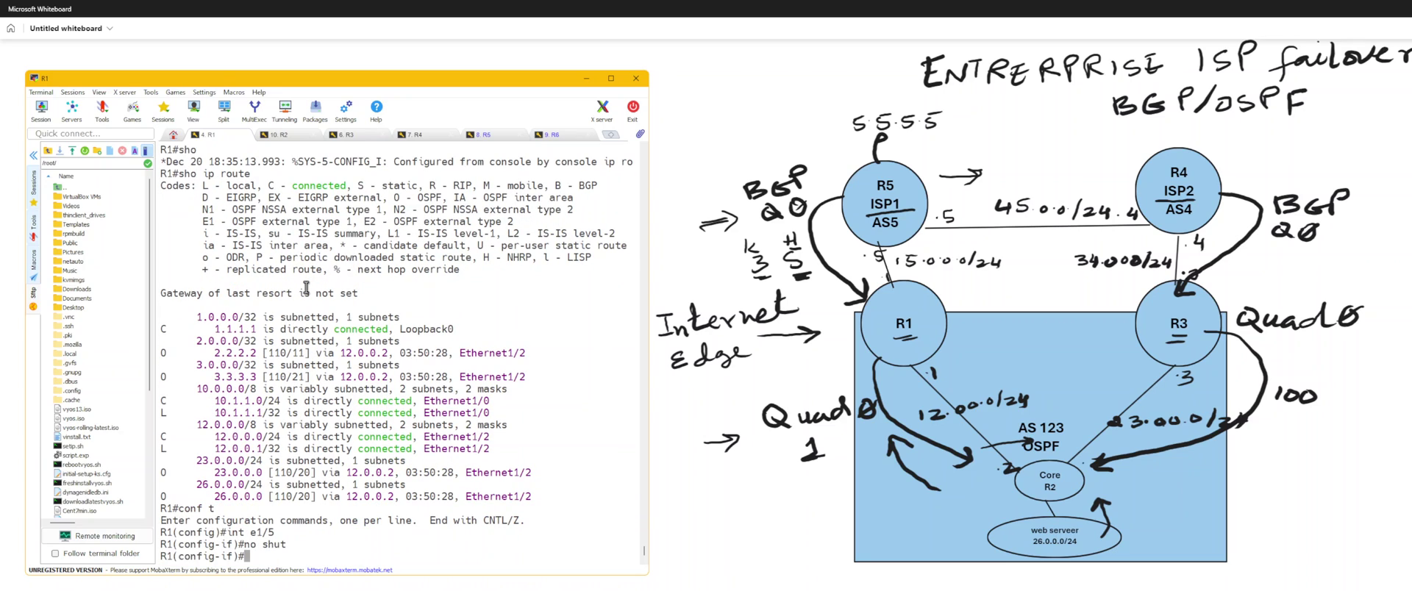
In the R3 session, enter configuration mode and re-enable interface e1/4 with "no shut".
{"action": "left_click", "coordinate": [361, 137]}
{"action": "type", "text": "conf t"}
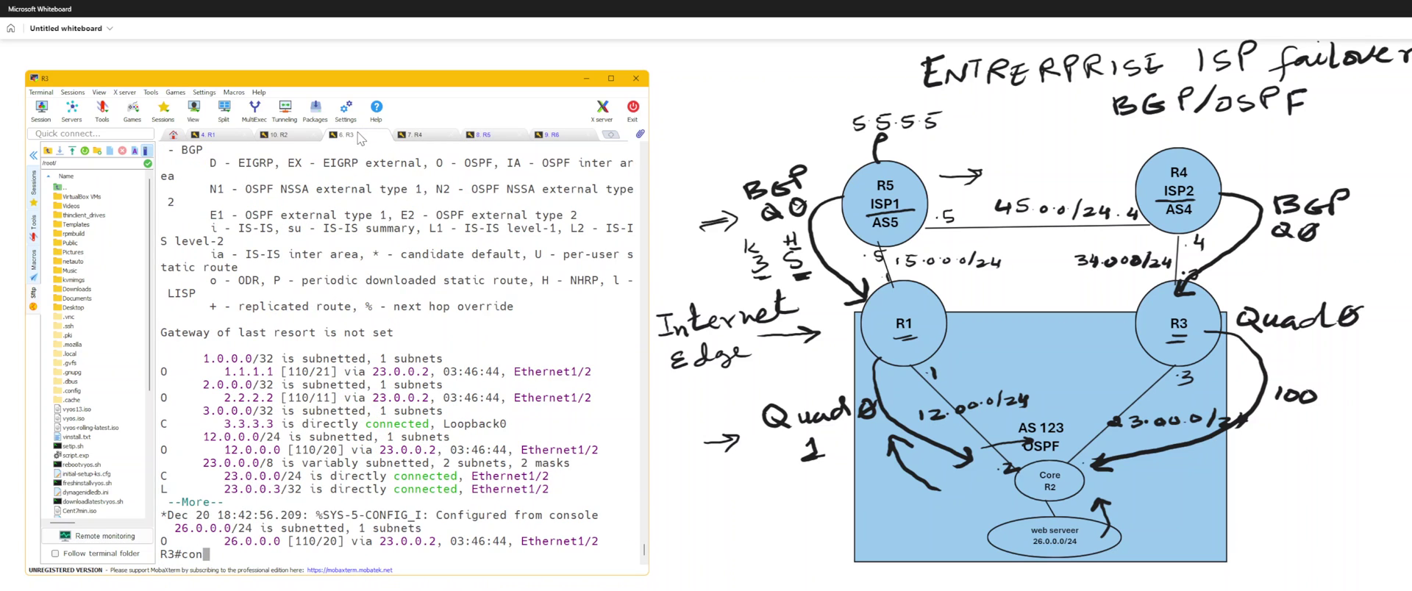
{"action": "key", "text": "Return"}
{"action": "type", "text": "int e1/4"}
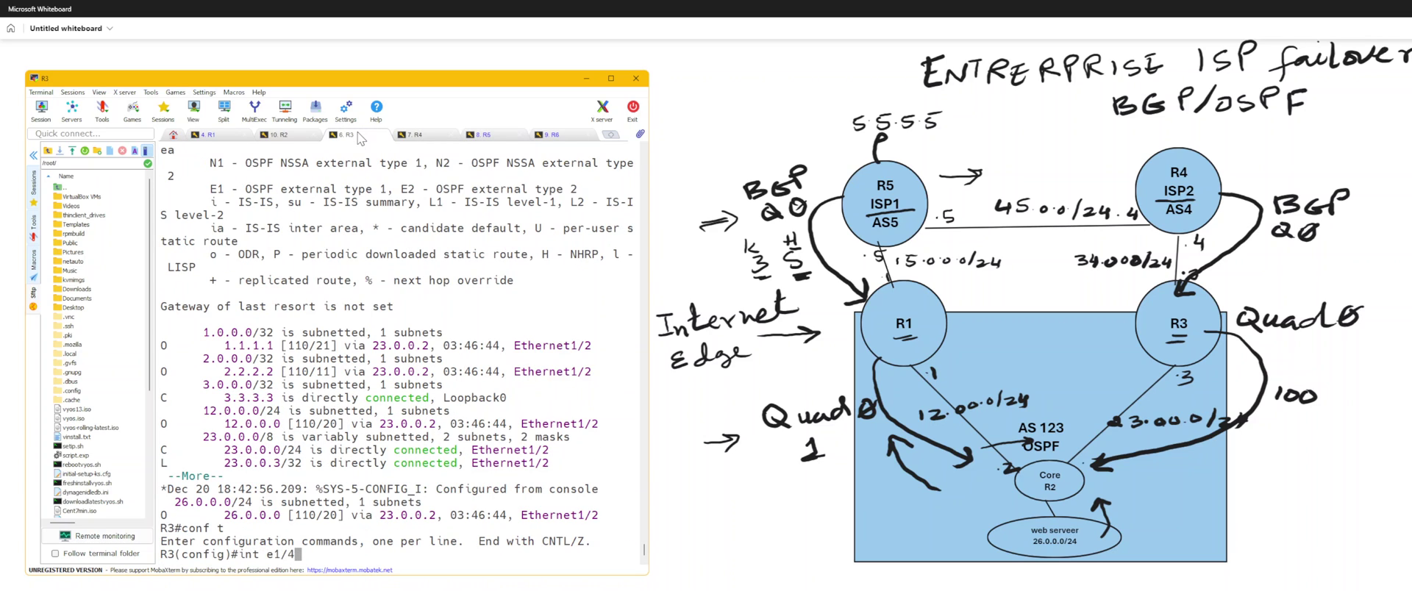
{"action": "key", "text": "Return"}
{"action": "type", "text": "no shut"}
{"action": "key", "text": "Return"}
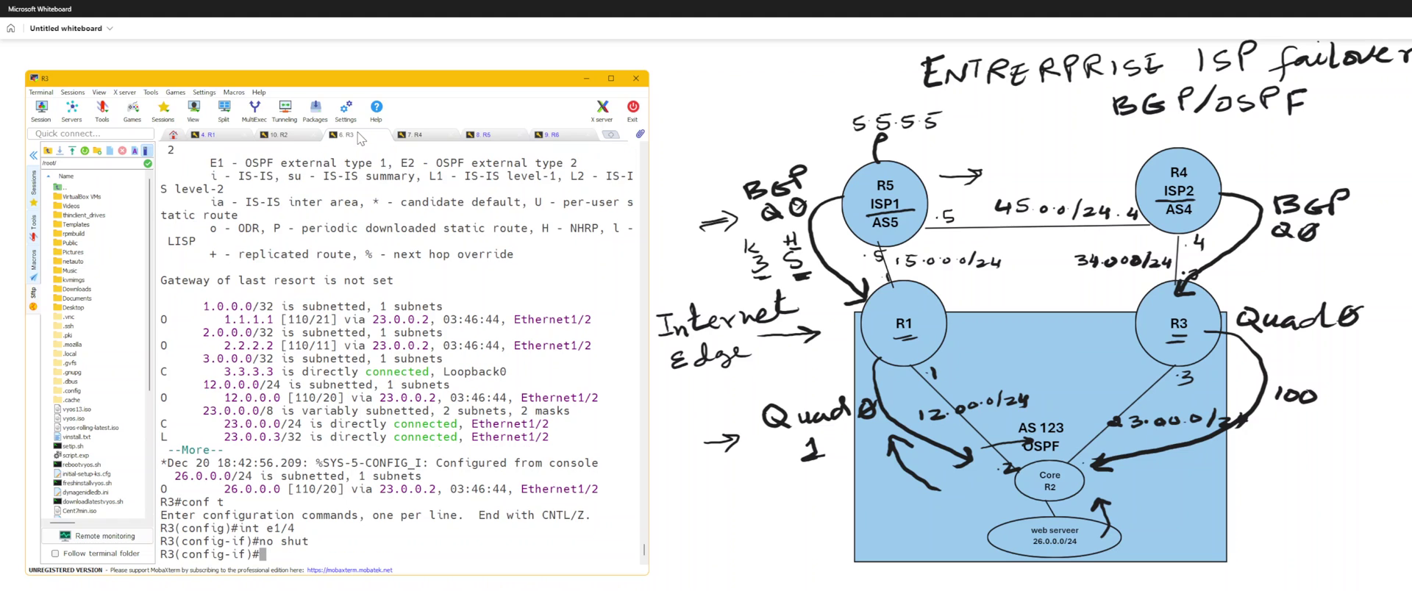
Return to the R2 session and list the routing table with "sho ip ro" to check the default route.
{"action": "left_click", "coordinate": [283, 135]}
{"action": "key", "text": "Return"}
{"action": "key", "text": "Return"}
{"action": "key", "text": "Return"}
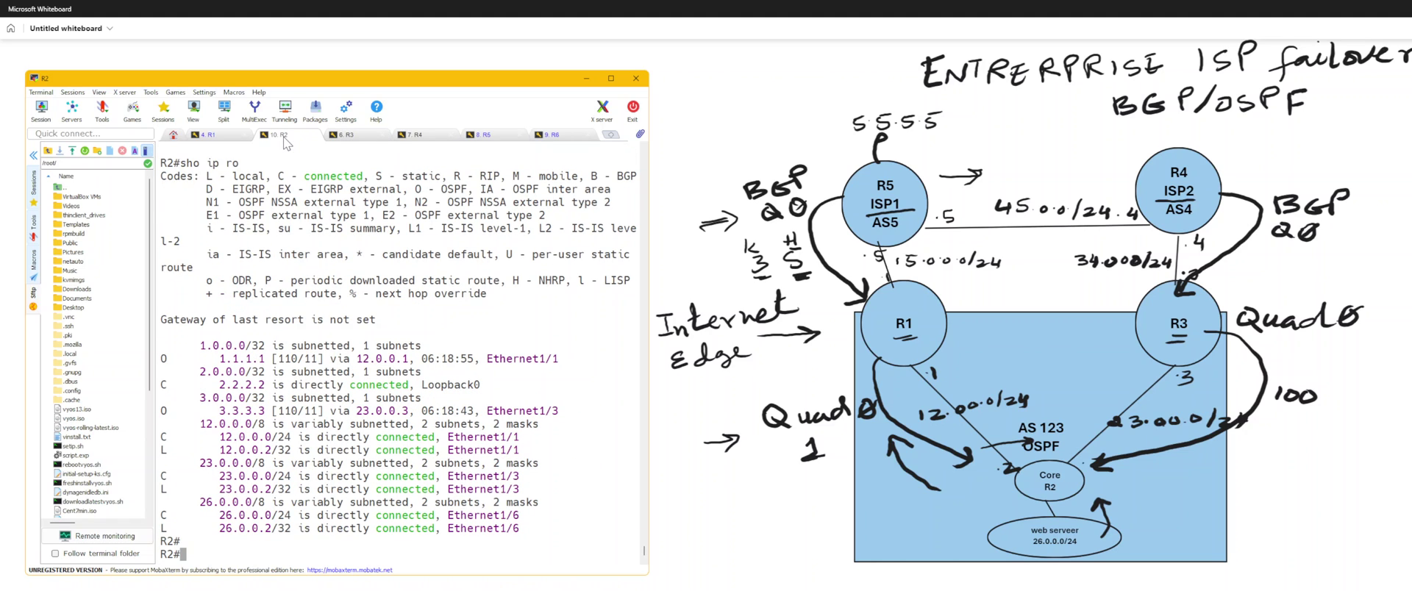
{"action": "type", "text": "sho ip ro"}
{"action": "key", "text": "Return"}
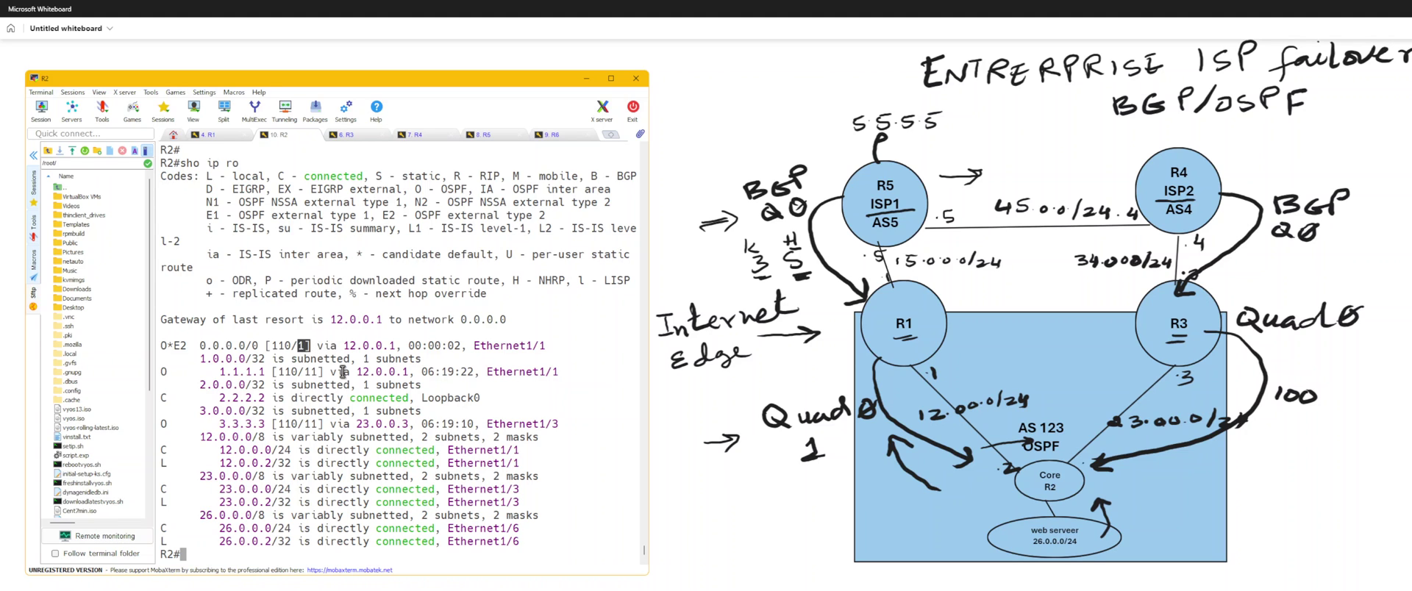
Highlight the default route's metric in R2's earlier routing table and return to the latest output for comparison.
{"action": "scroll", "coordinate": [343, 371], "scroll_direction": "up", "scroll_amount": 10}
{"action": "scroll", "coordinate": [342, 371], "scroll_direction": "down", "scroll_amount": 10}
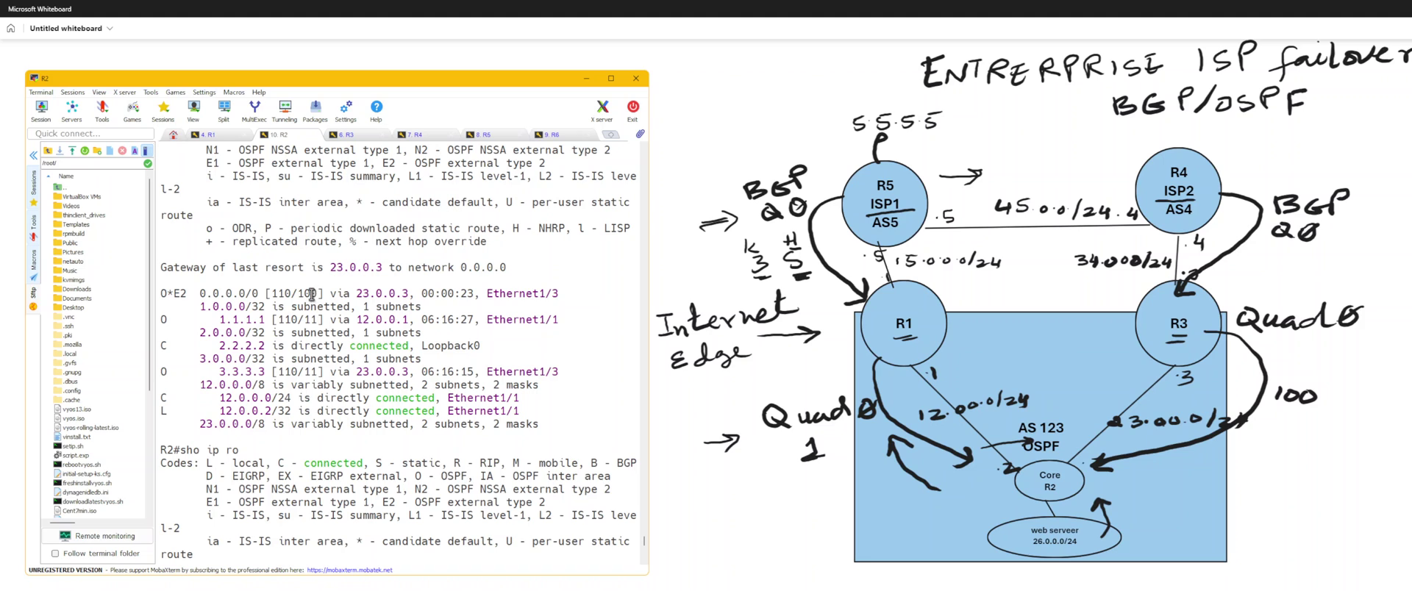
{"action": "left_click_drag", "start_coordinate": [316, 294], "coordinate": [303, 293]}
{"action": "left_click", "coordinate": [324, 326]}
{"action": "scroll", "coordinate": [344, 355], "scroll_direction": "down", "scroll_amount": 3}
{"action": "scroll", "coordinate": [344, 355], "scroll_direction": "down", "scroll_amount": 14}
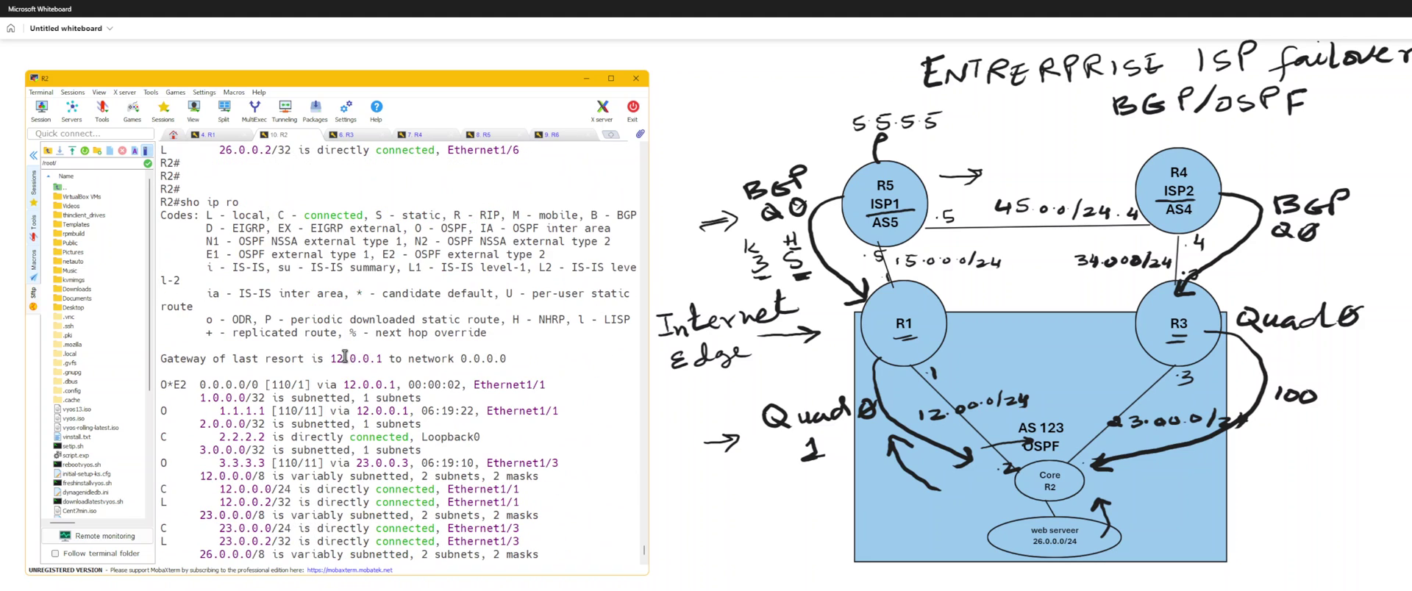